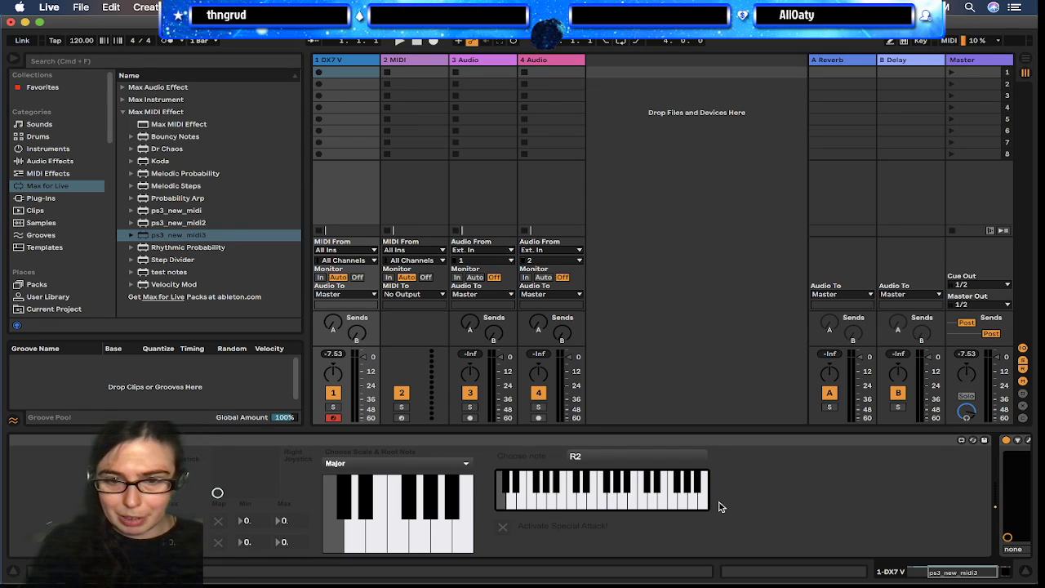
# - Choose PLAYSTATION(R)3 Controller as the input device in the ps3_new_midi3 MIDI effect
pyautogui.hscroll(-5, 720, 507)
pyautogui.click(241, 454)
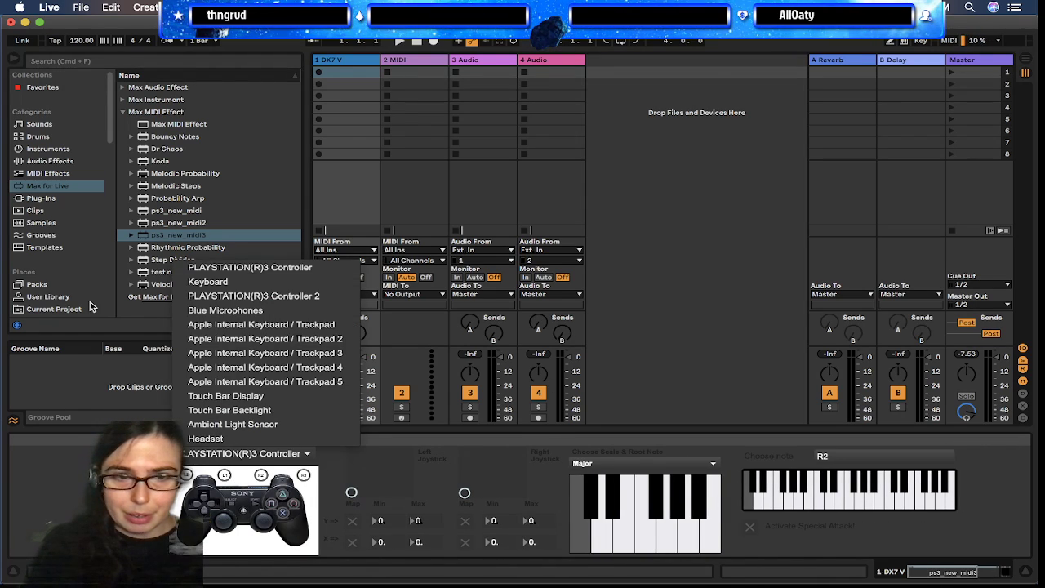
pyautogui.click(276, 268)
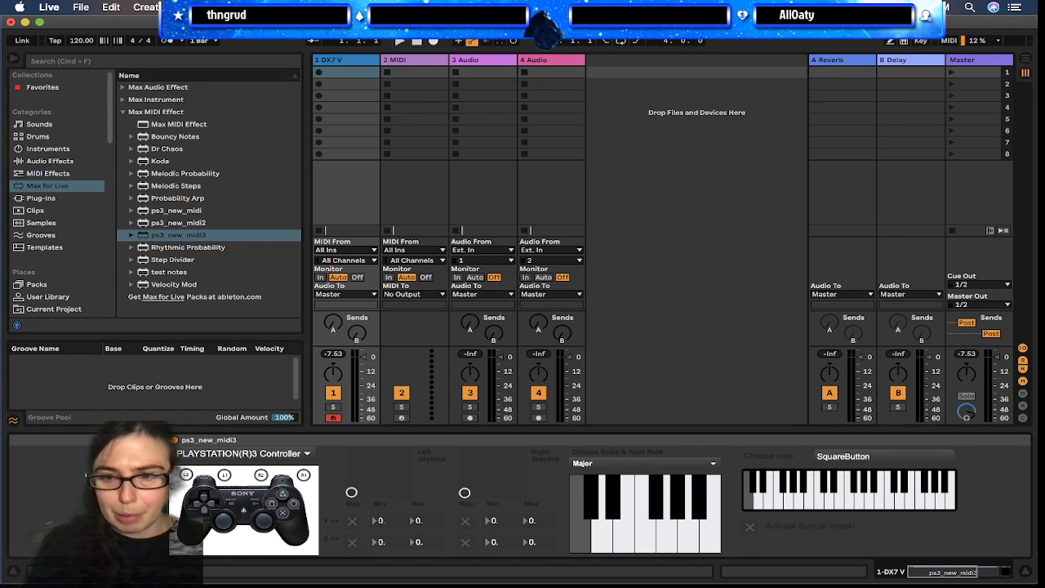
# - Open the ps3_new_midi3 device in the Max editor and lock its presentation for interaction
pyautogui.hscroll(5, 927, 486)
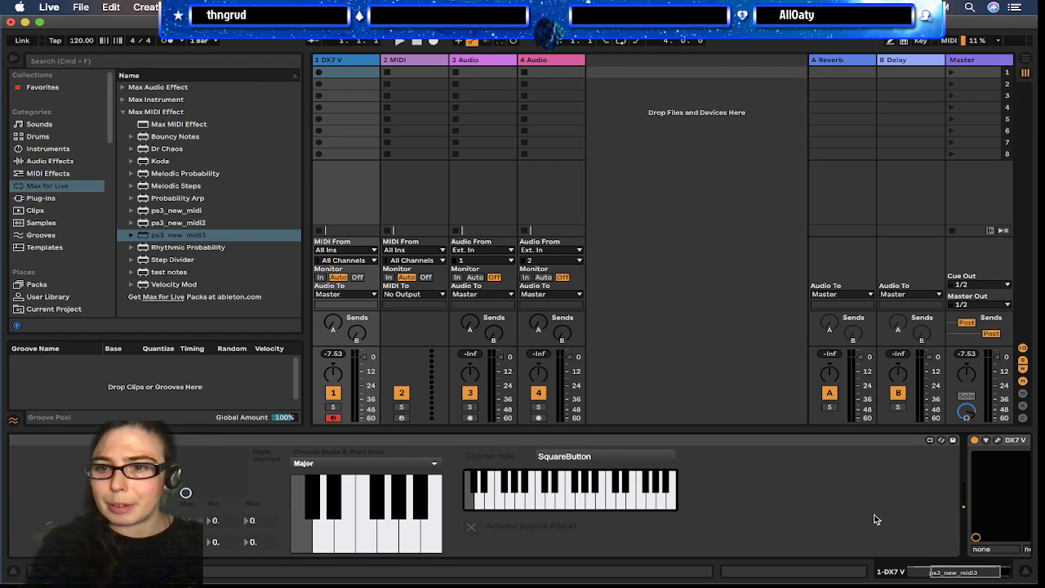
pyautogui.click(930, 440)
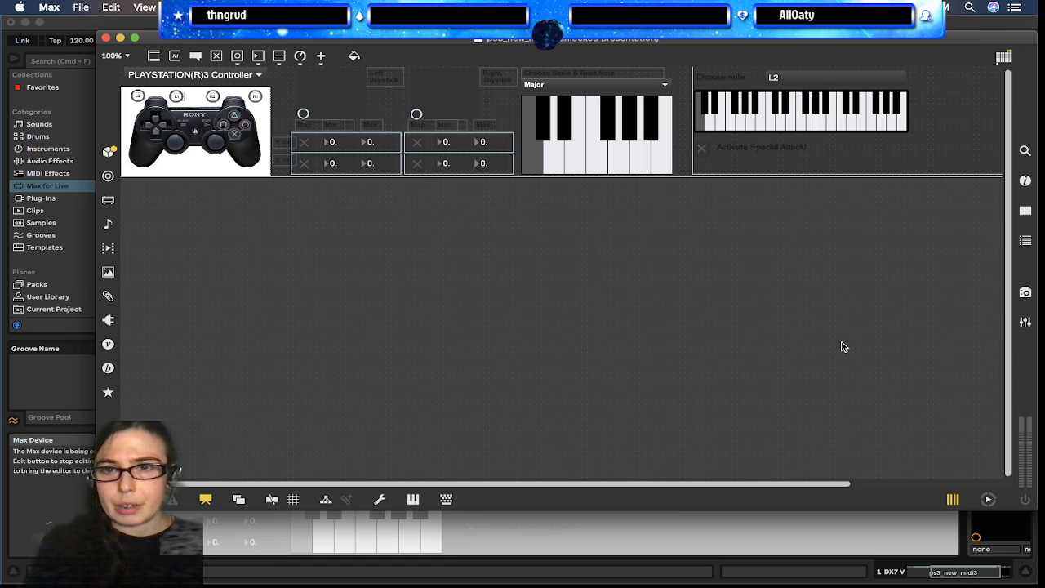
pyautogui.hscroll(5, 844, 347)
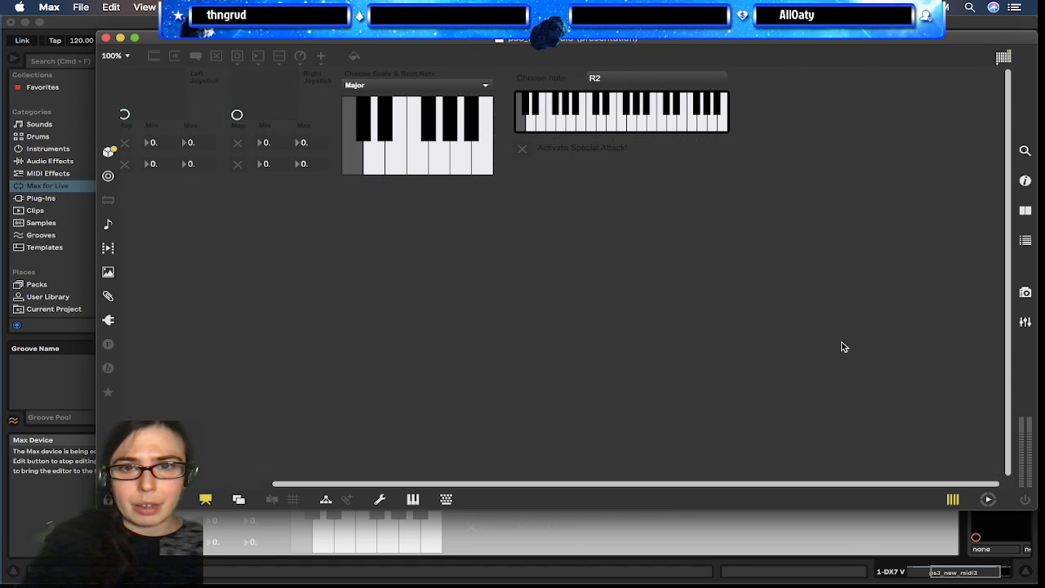
pyautogui.press('super+e')
# - Test the Activate Special Attack toggle by switching it on and off repeatedly, leaving it off
pyautogui.click(521, 148)
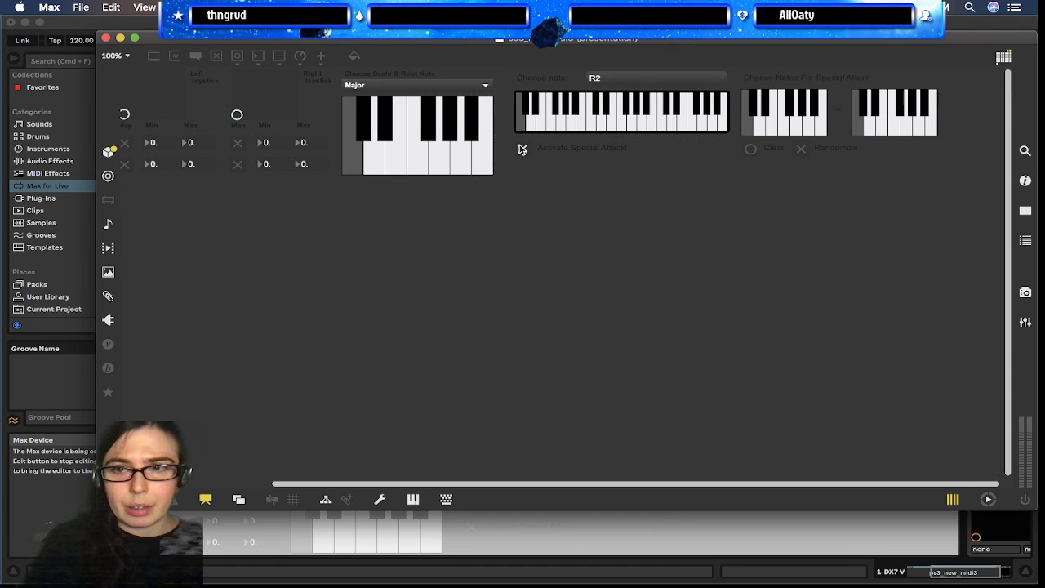
pyautogui.click(521, 148)
pyautogui.click(521, 148)
pyautogui.click(521, 148)
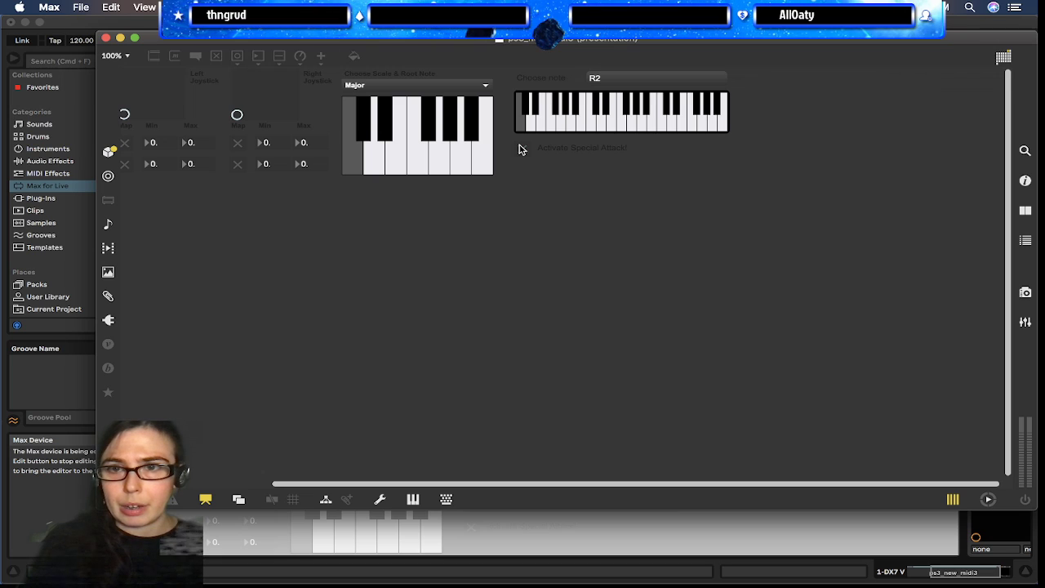
pyautogui.click(521, 148)
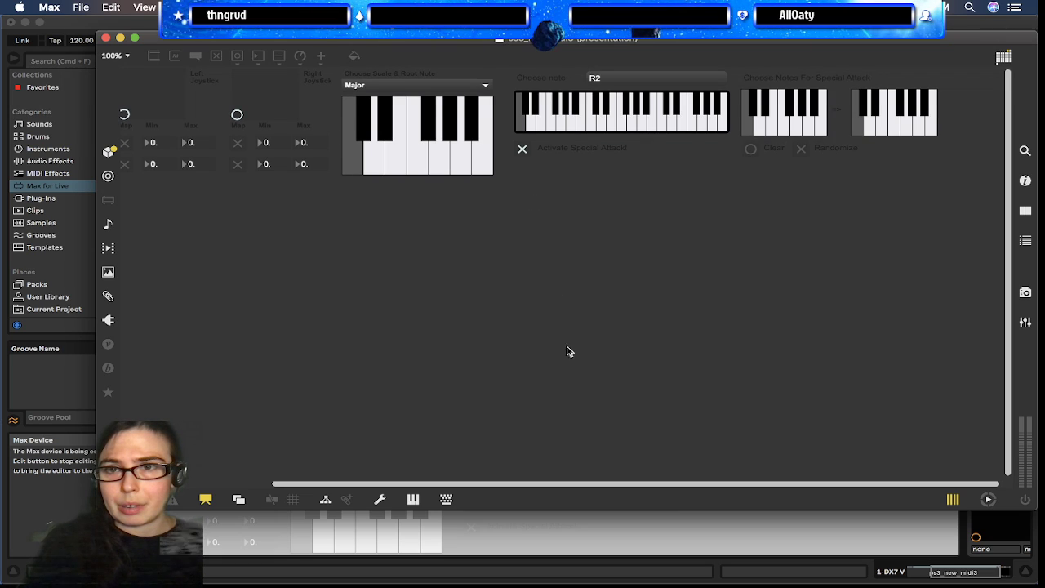
pyautogui.click(522, 153)
pyautogui.click(522, 153)
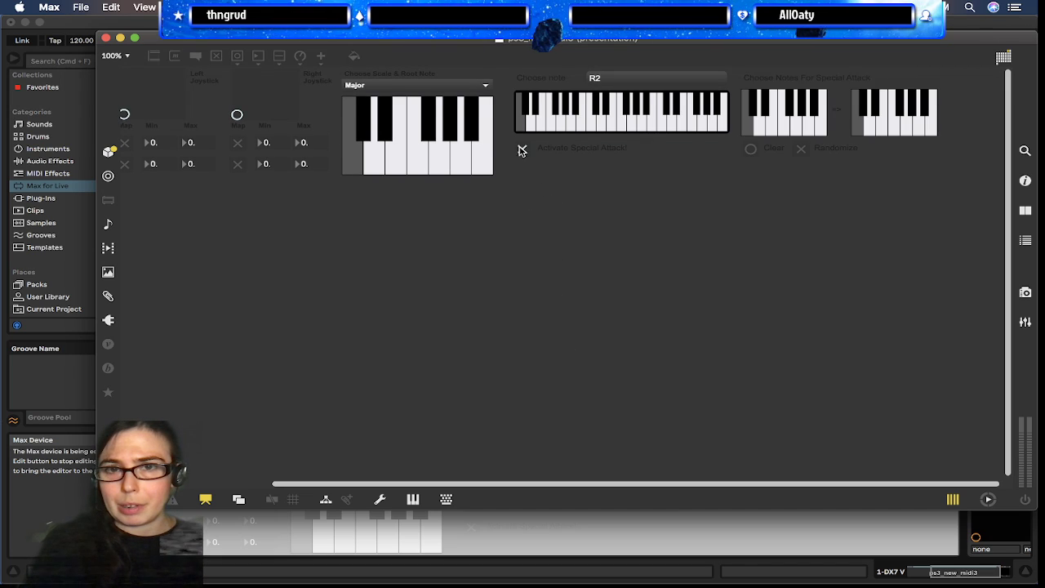
pyautogui.click(522, 152)
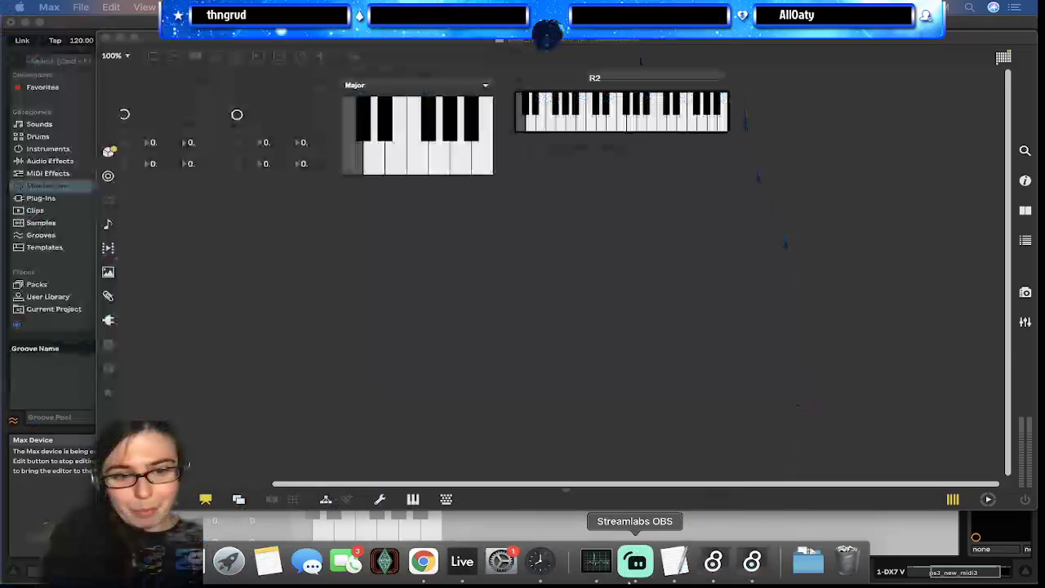
pyautogui.press('super+Tab')
pyautogui.press('super+Tab')
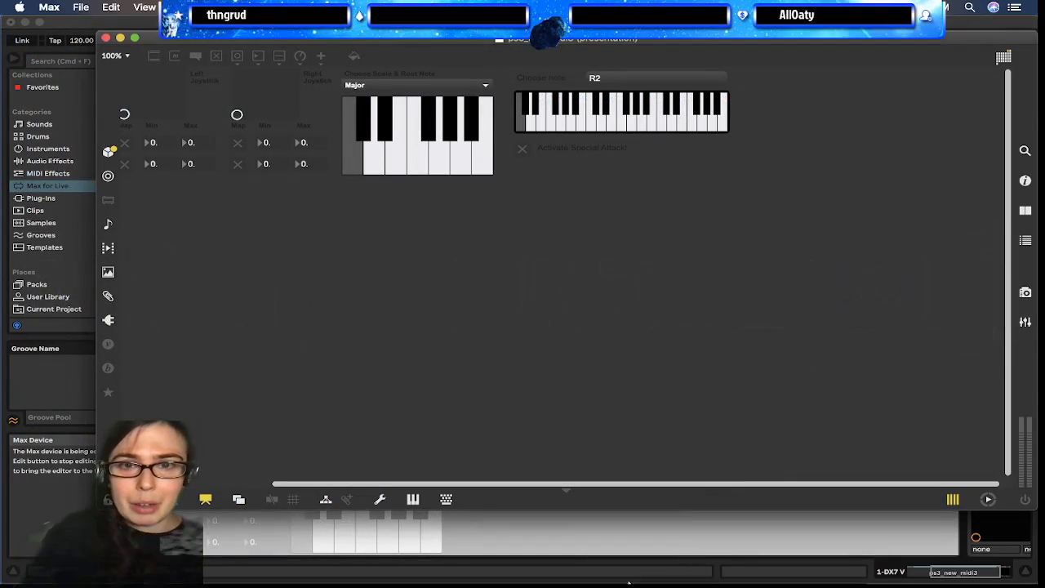
pyautogui.moveTo(254, 582)
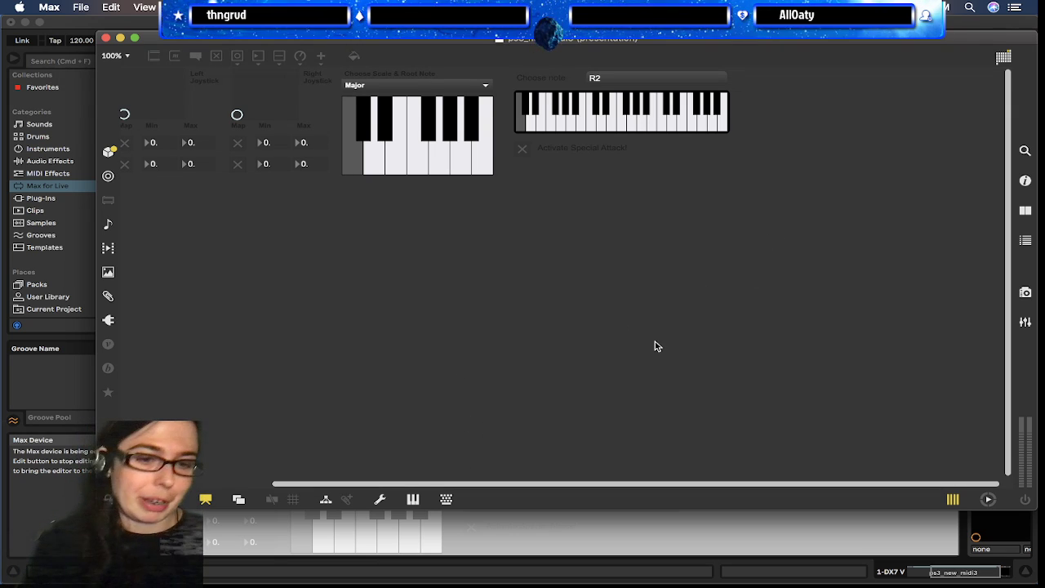
pyautogui.press('super+Tab')
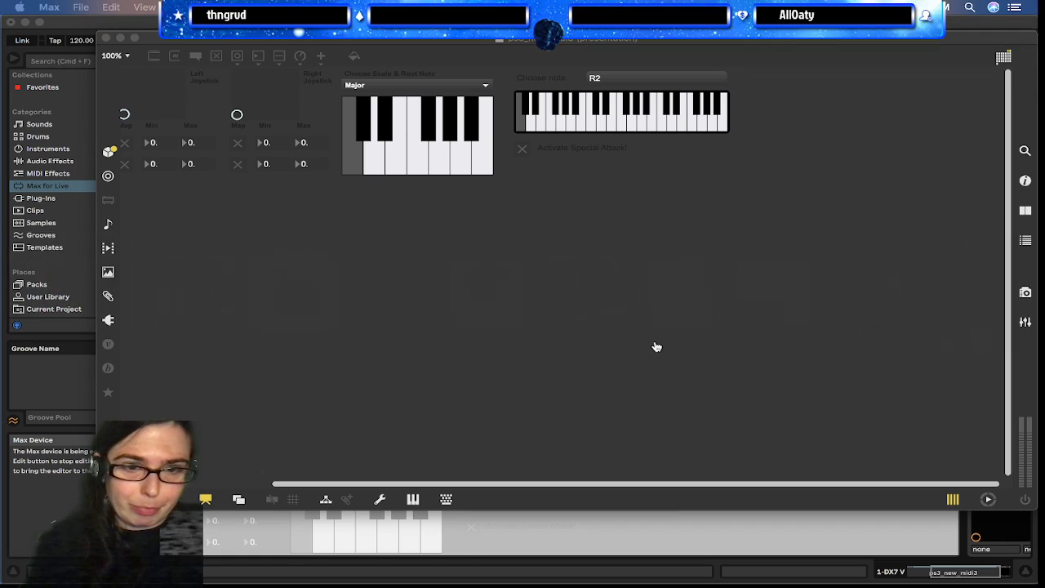
pyautogui.press('super+Tab')
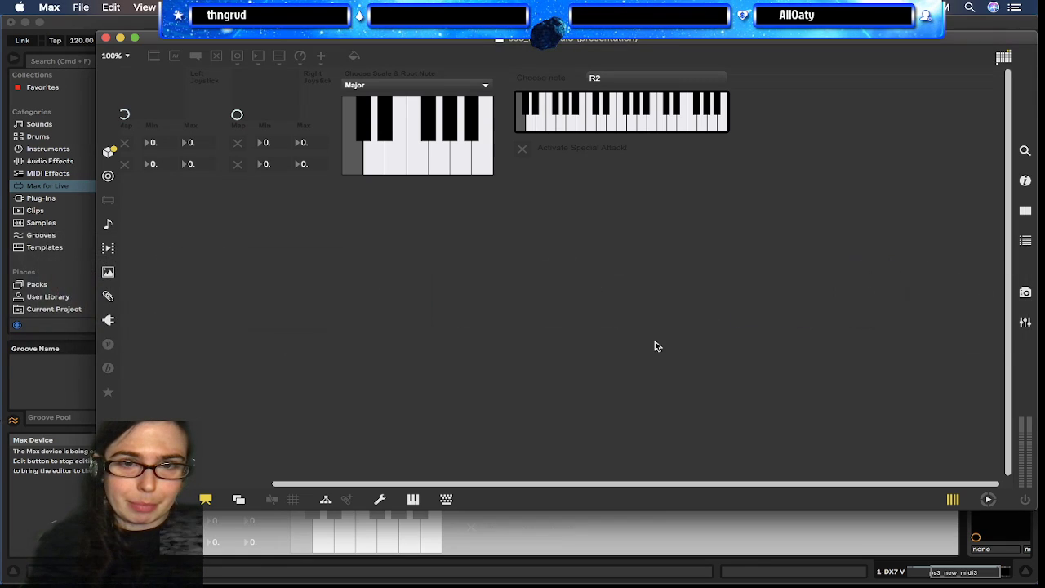
pyautogui.press('super+Tab')
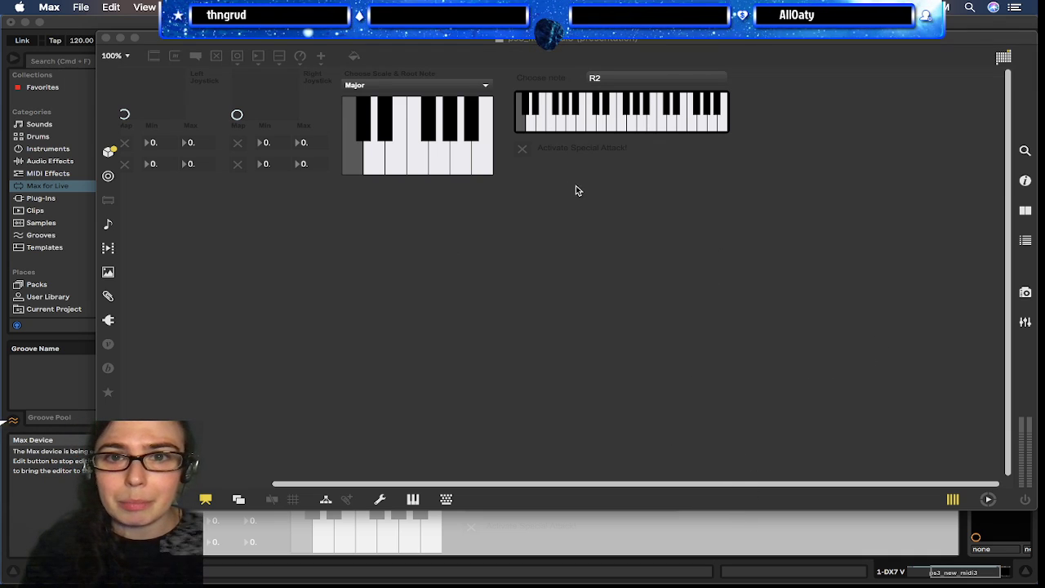
# - Unlock the presentation, select the panel holding the note controls, and test the Activate Special Attack toggle in edit mode
pyautogui.press('super+e')
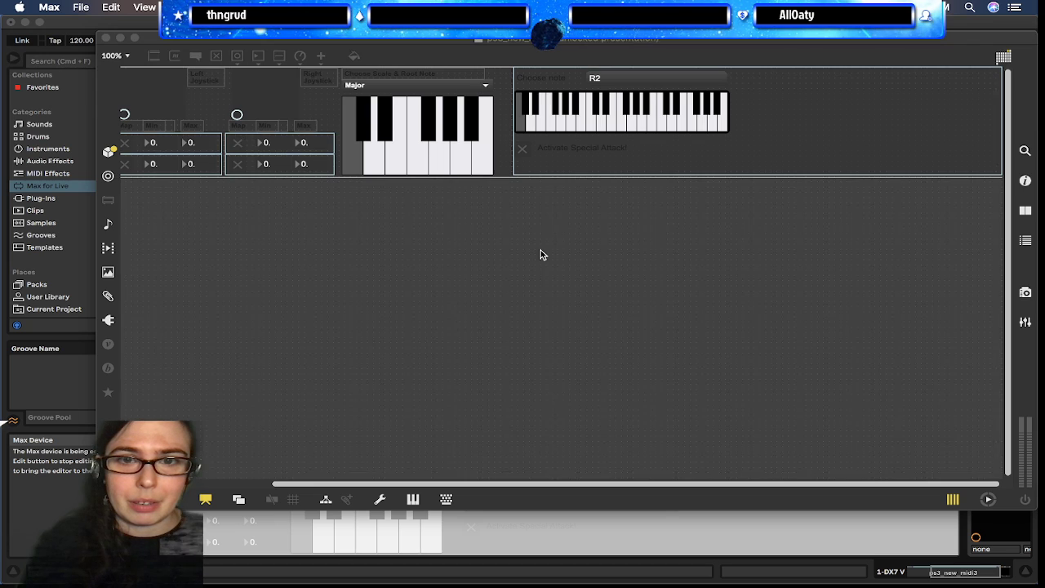
pyautogui.click(810, 81)
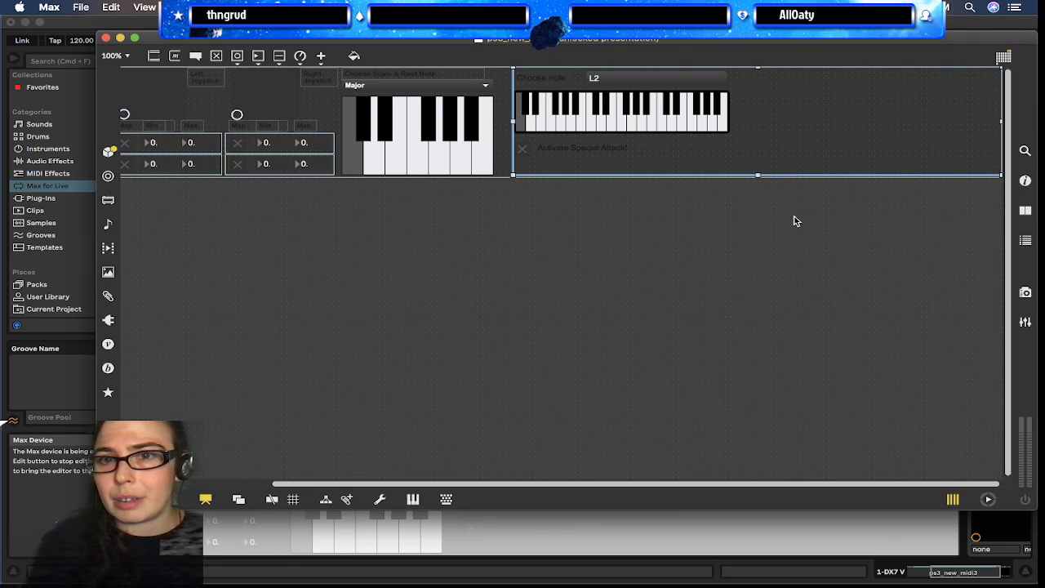
pyautogui.keyDown('super'); pyautogui.click(522, 150); pyautogui.keyUp('super')
pyautogui.keyDown('super'); pyautogui.click(523, 150); pyautogui.keyUp('super')
pyautogui.keyDown('super'); pyautogui.click(523, 150); pyautogui.keyUp('super')
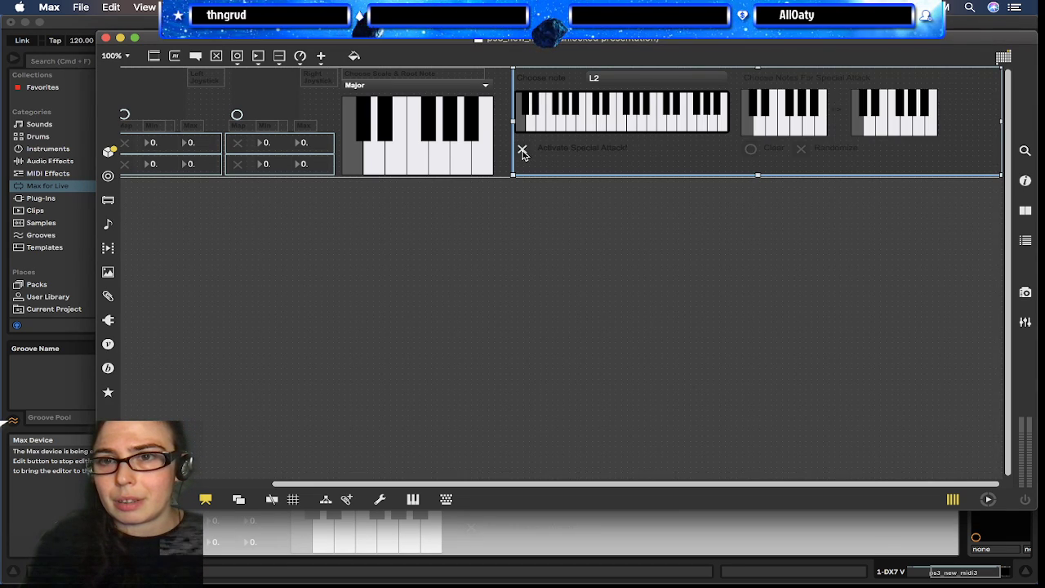
pyautogui.keyDown('super'); pyautogui.click(522, 150); pyautogui.keyUp('super')
pyautogui.keyDown('super'); pyautogui.click(522, 150); pyautogui.keyUp('super')
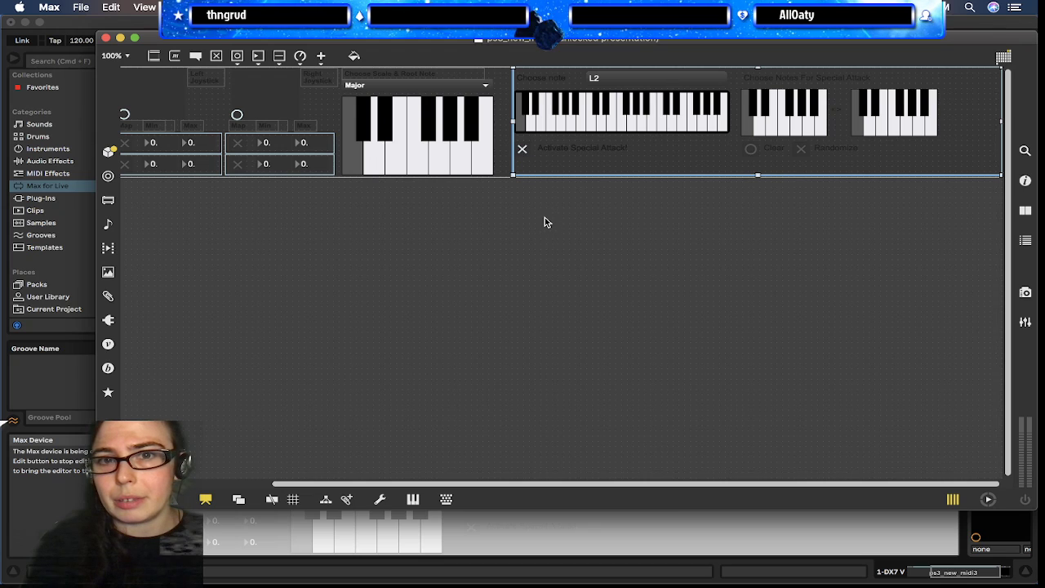
# - Lock the presentation and retest the Activate Special Attack toggle, leaving it off
pyautogui.press('super+e')
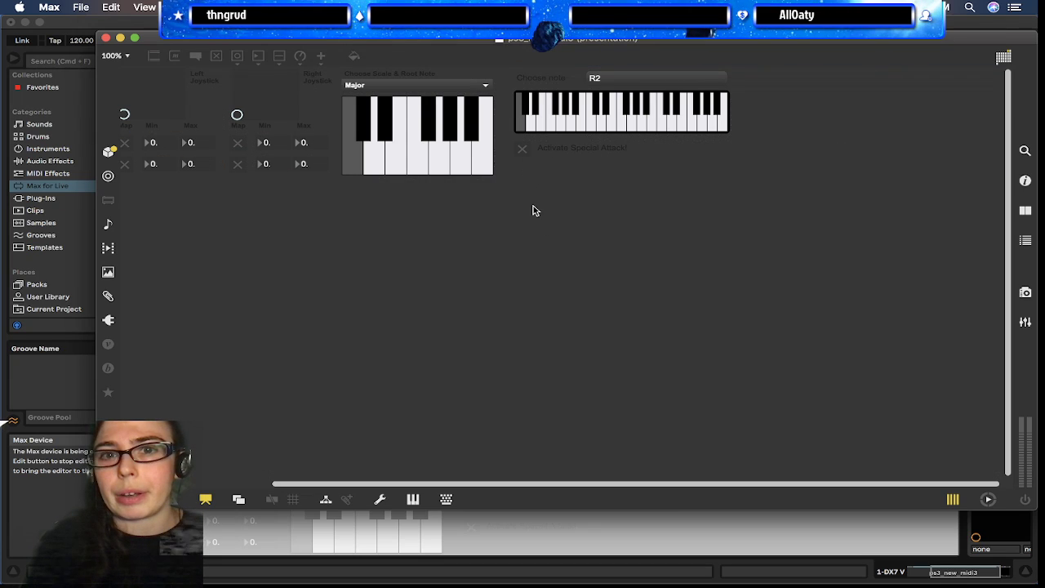
pyautogui.click(523, 150)
pyautogui.click(522, 150)
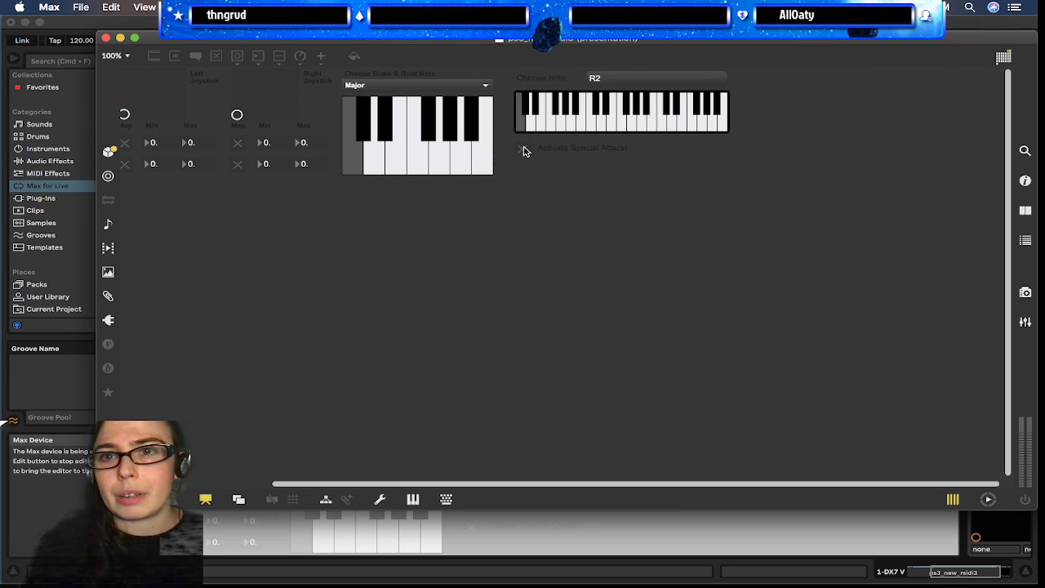
pyautogui.press('super+e')
pyautogui.press('super+e')
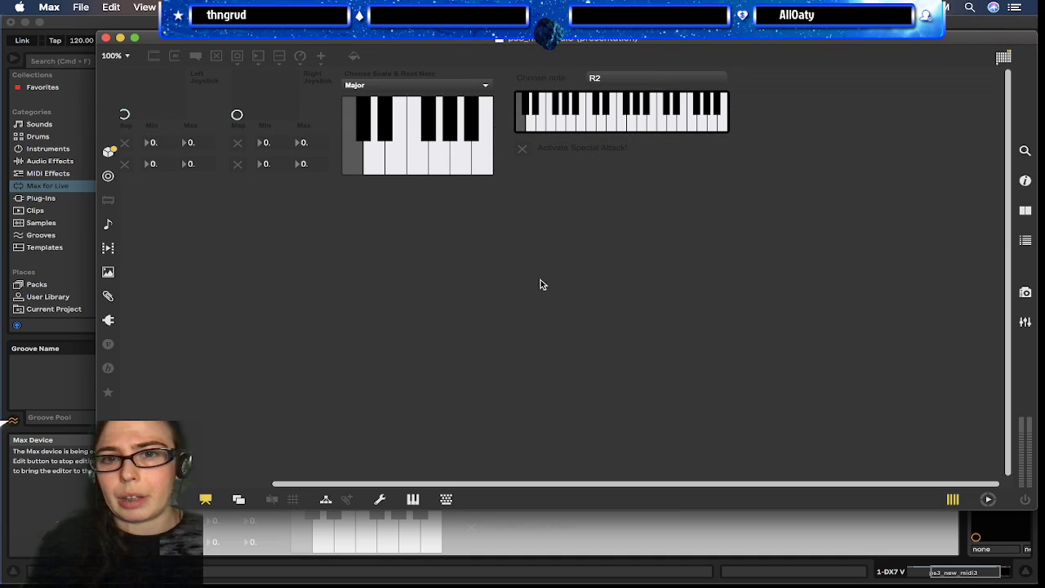
pyautogui.click(527, 148)
pyautogui.click(527, 148)
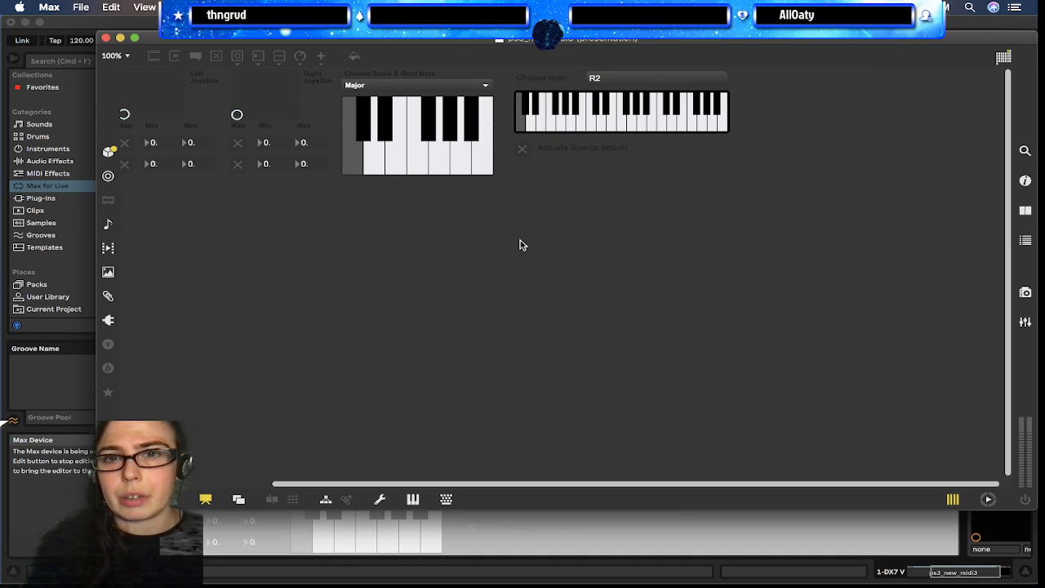
pyautogui.hscroll(-5, 534, 260)
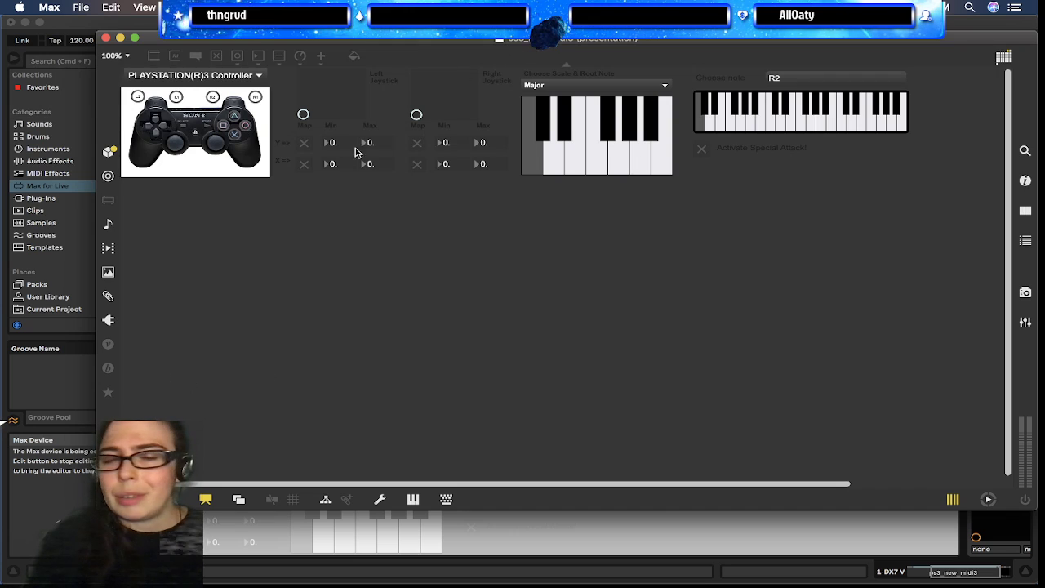
pyautogui.hscroll(5, 556, 378)
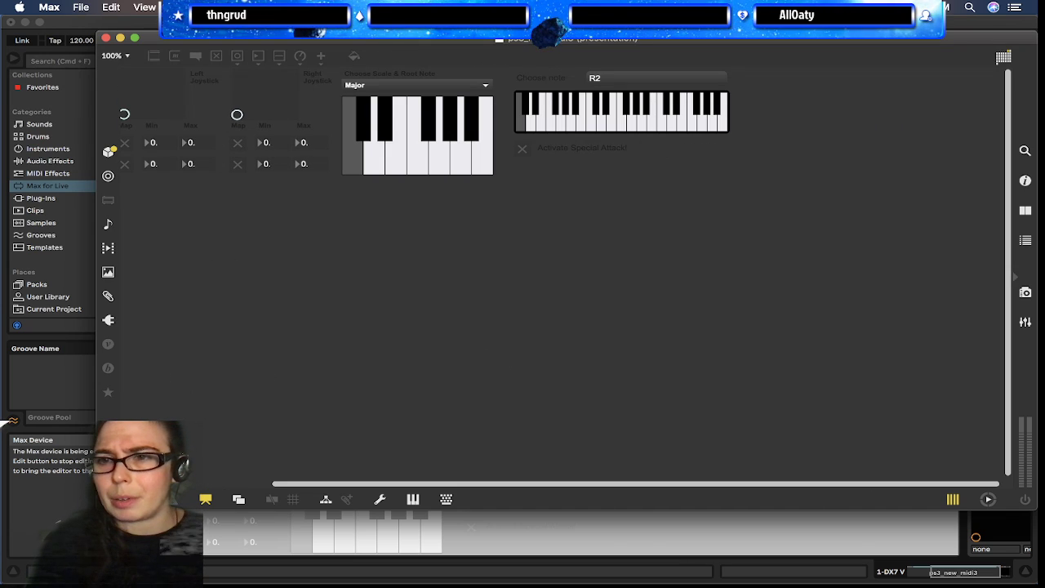
pyautogui.click(106, 38)
pyautogui.click(472, 529)
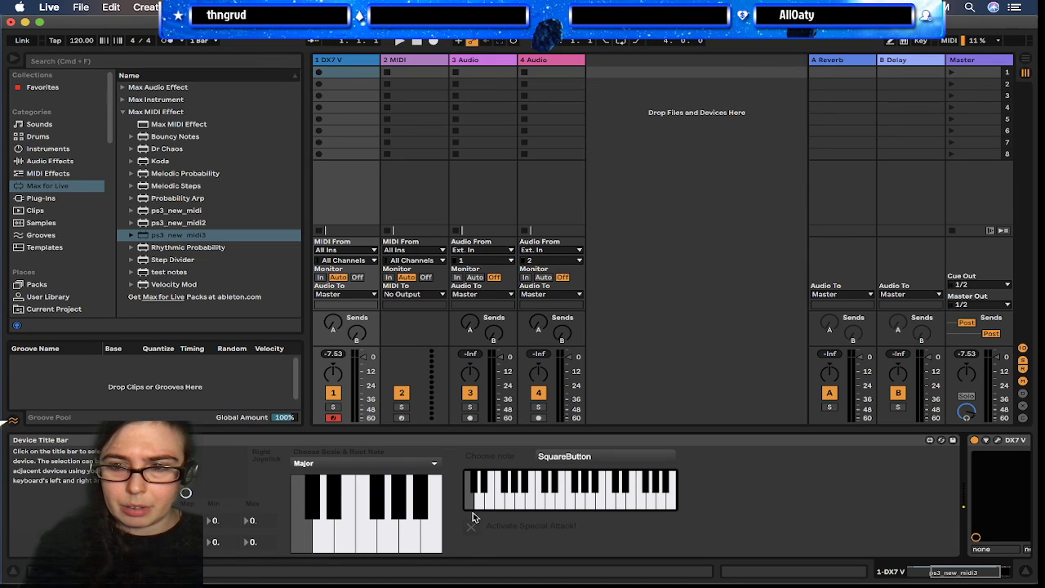
pyautogui.hscroll(3, 660, 515)
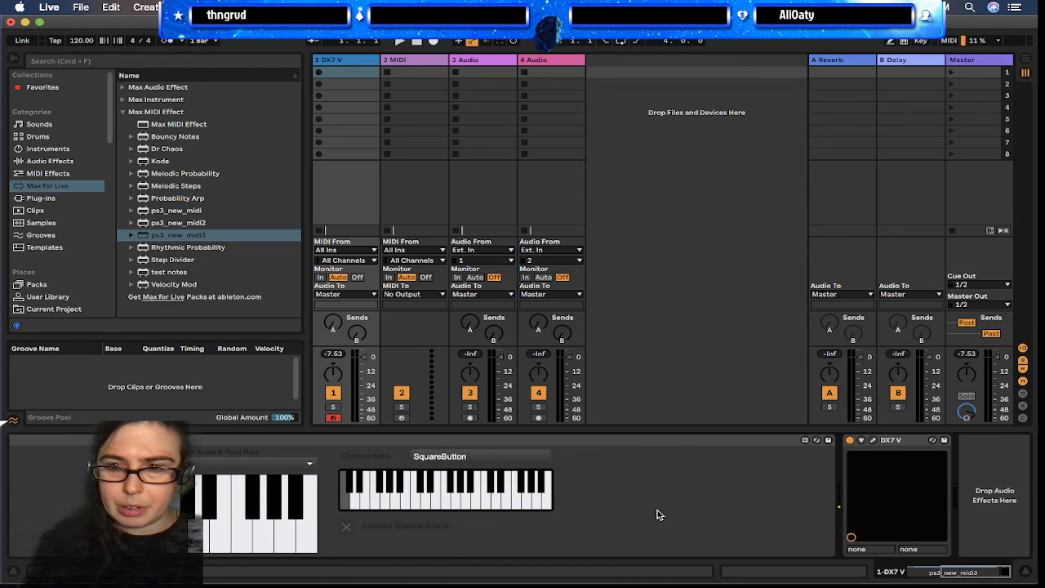
pyautogui.hscroll(-4, 660, 514)
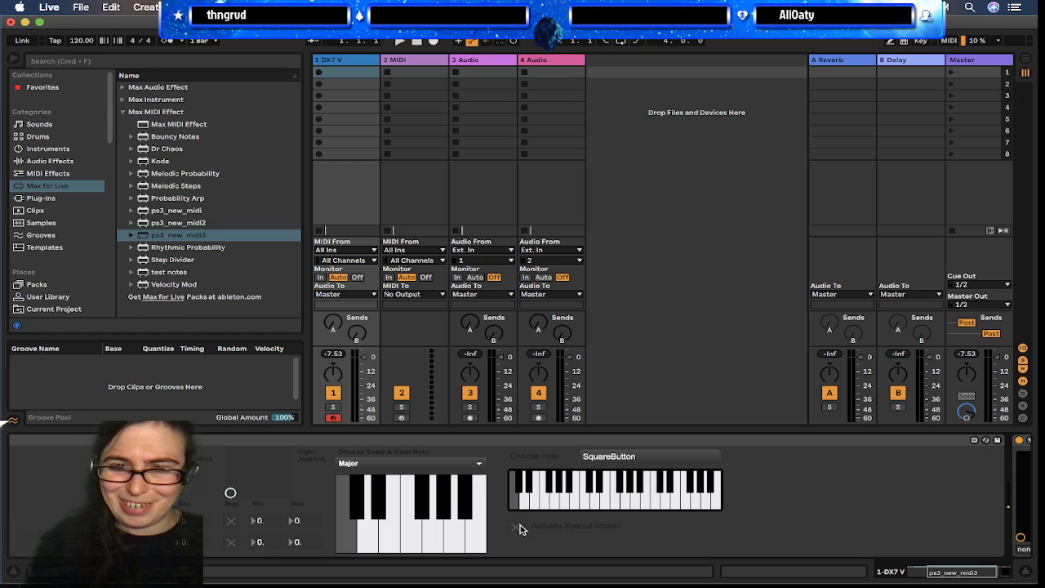
# - Set the device's scale to Aeolian and its root note to E on the scale keyboard
pyautogui.hscroll(-6, 521, 530)
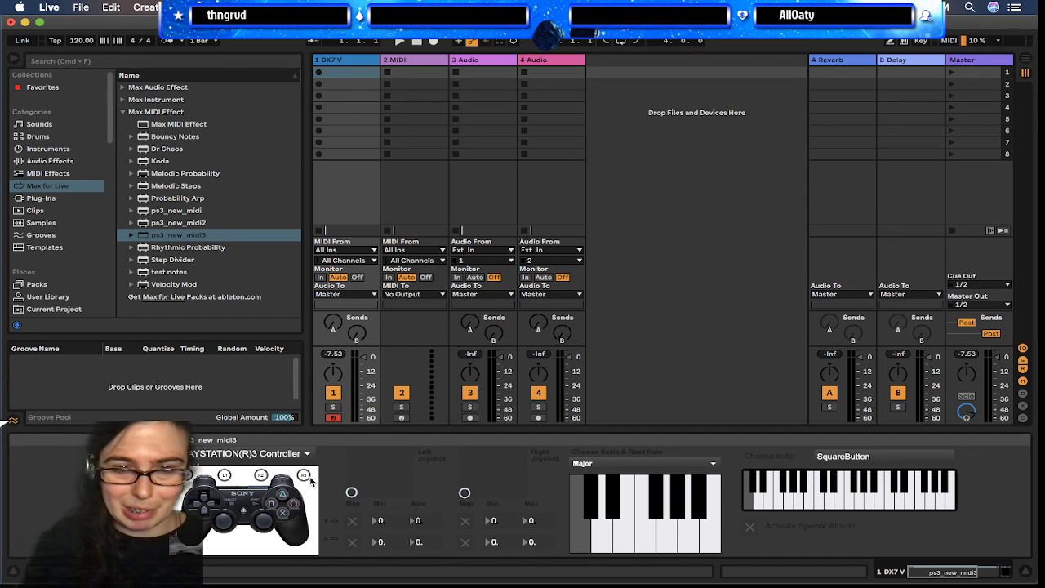
pyautogui.click(684, 465)
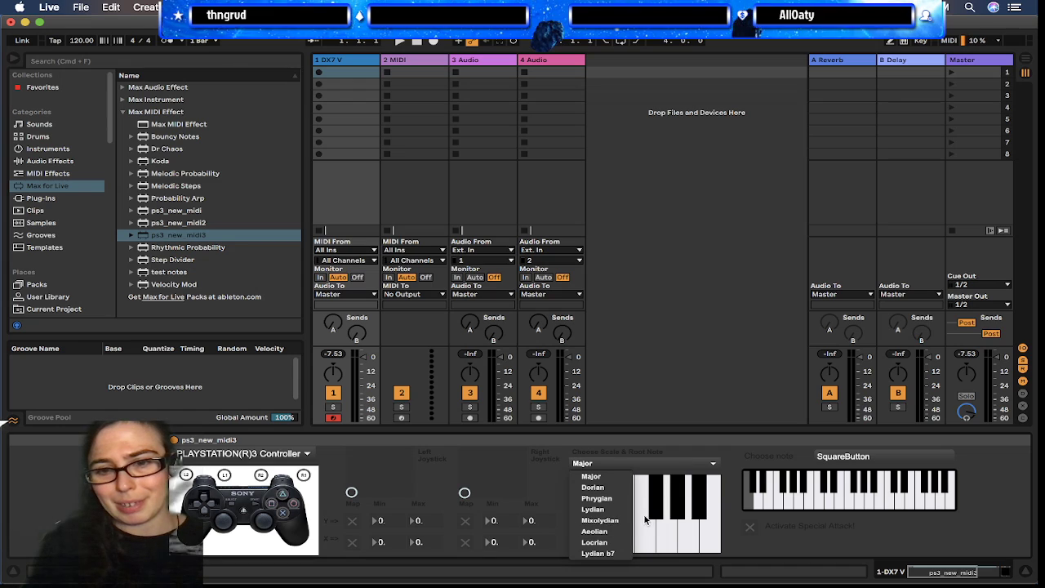
pyautogui.click(602, 530)
pyautogui.click(624, 543)
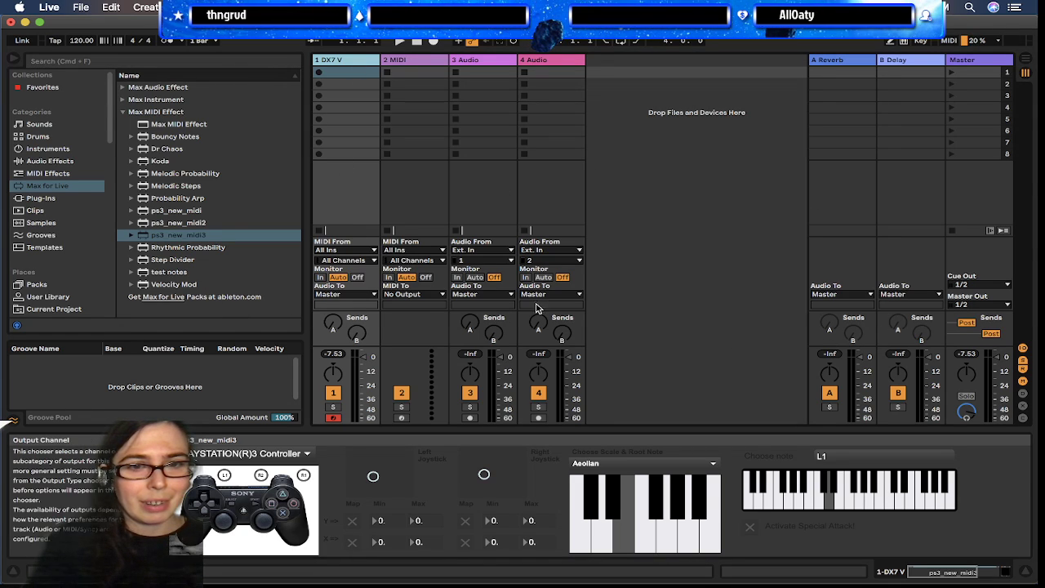
# - Check the A Reverb return's device, and map the left joystick's Y axis to Send A of the DX7 V track
pyautogui.click(840, 97)
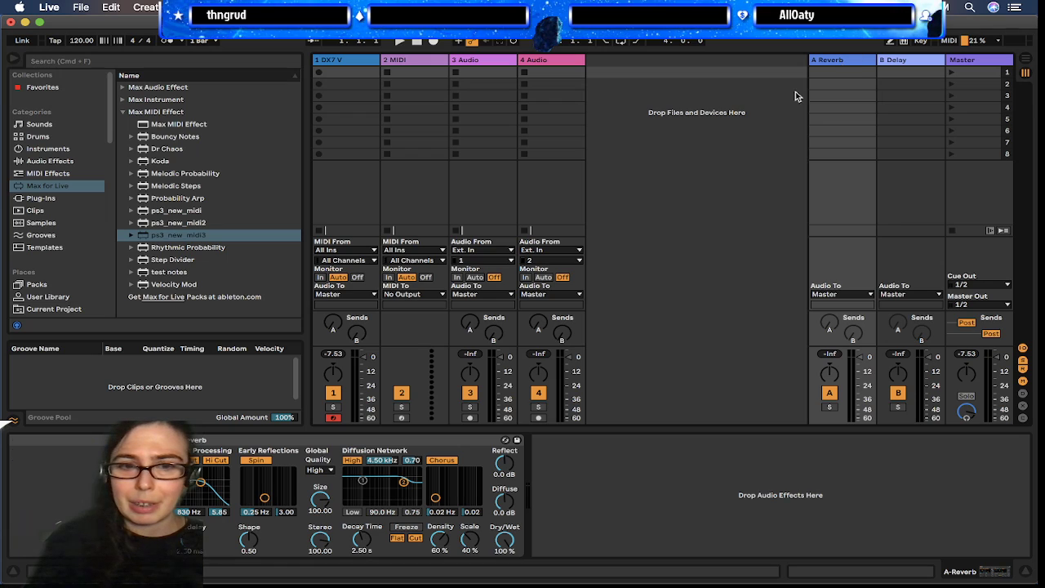
pyautogui.click(356, 62)
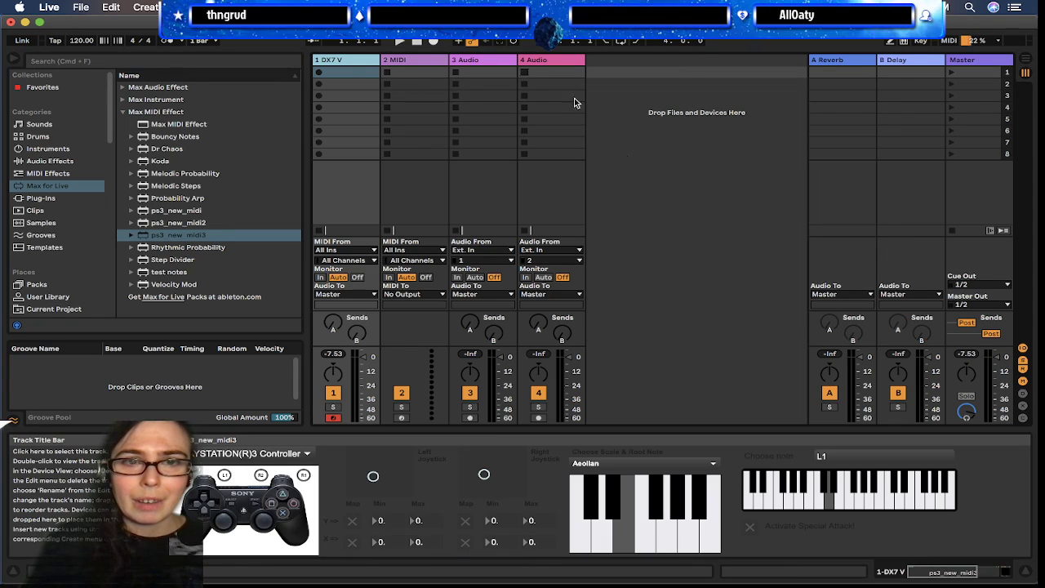
pyautogui.click(352, 521)
pyautogui.click(334, 334)
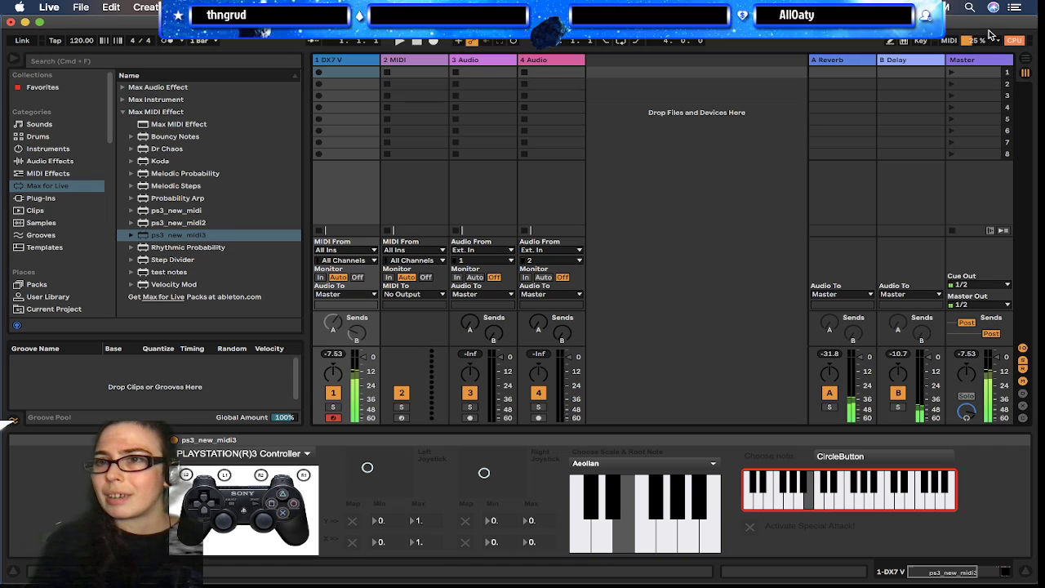
# - Delete the Reverb device from return track A and the Delay device from return track B
pyautogui.click(915, 63)
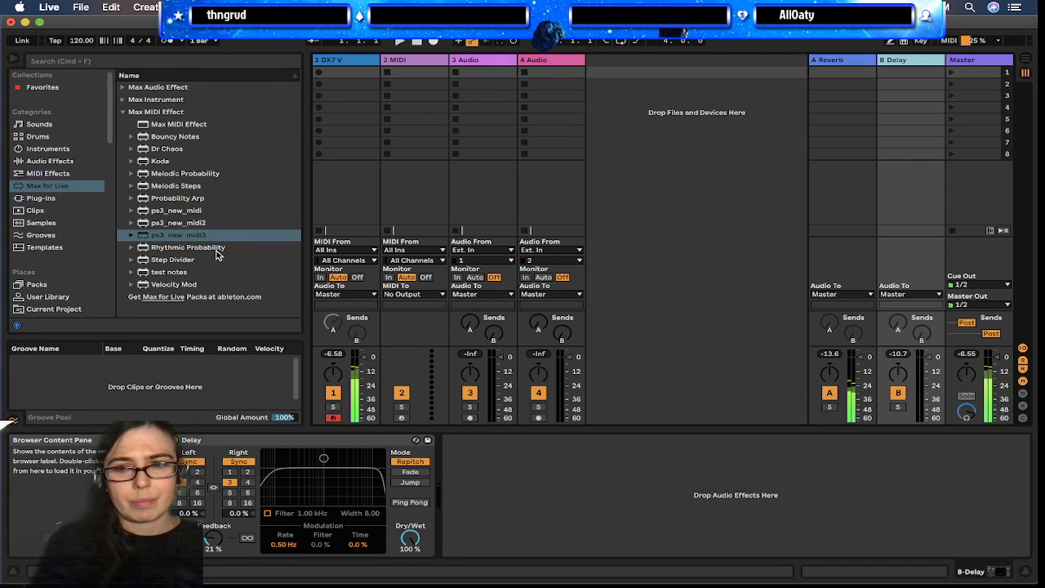
pyautogui.click(852, 68)
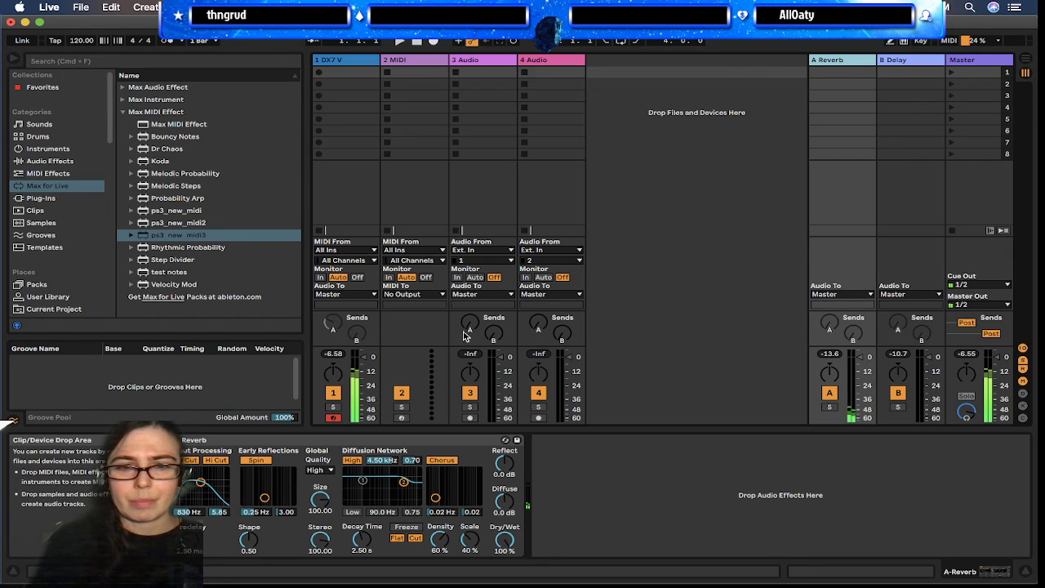
pyautogui.click(344, 444)
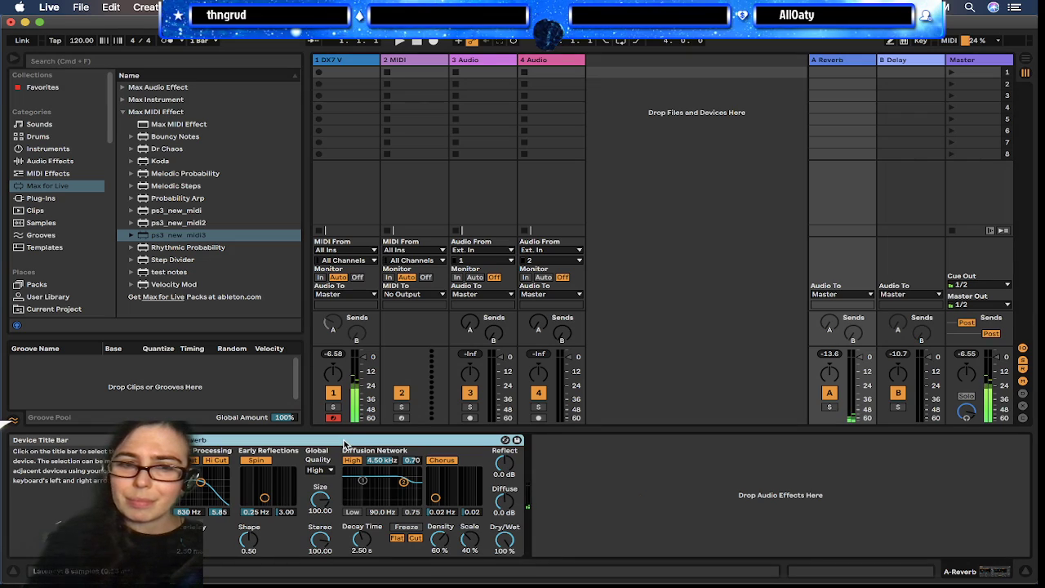
pyautogui.press('Delete')
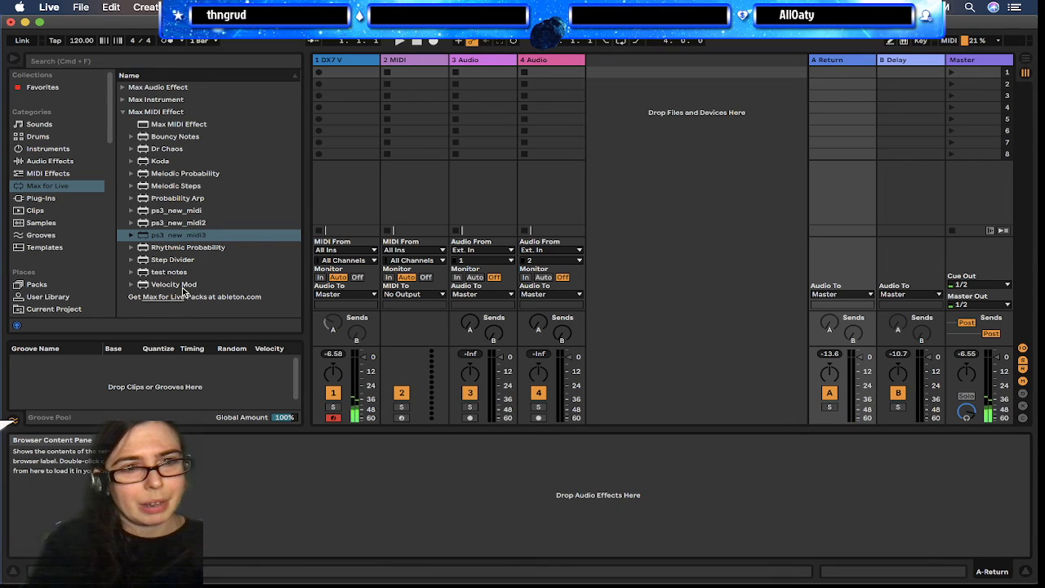
pyautogui.click(911, 63)
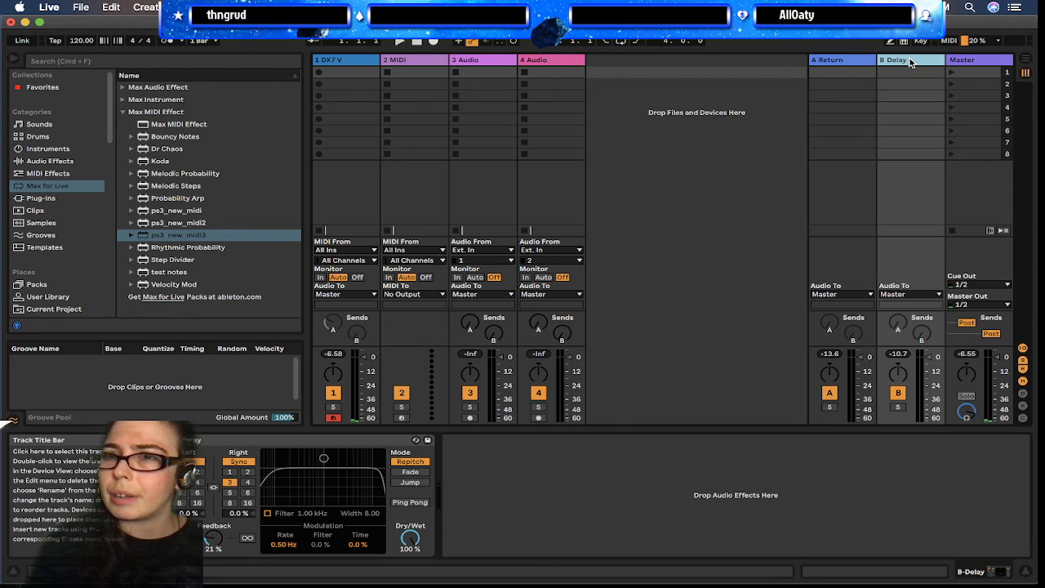
pyautogui.click(289, 442)
pyautogui.press('Delete')
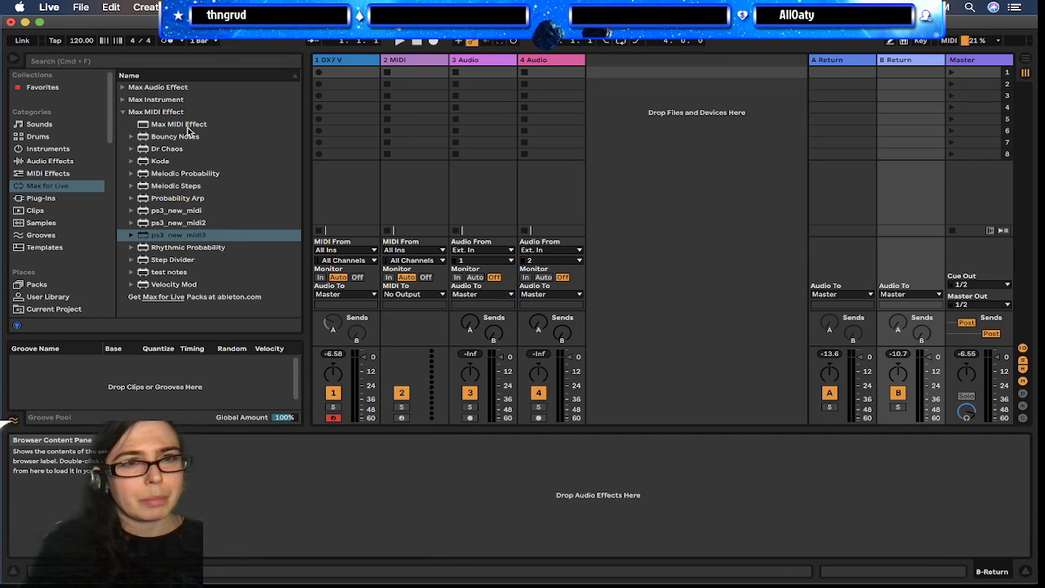
# - Load the Pedal audio effect onto return track A, with Gain at 36 % and Output at -9.52 dB
pyautogui.click(49, 161)
pyautogui.click(128, 101)
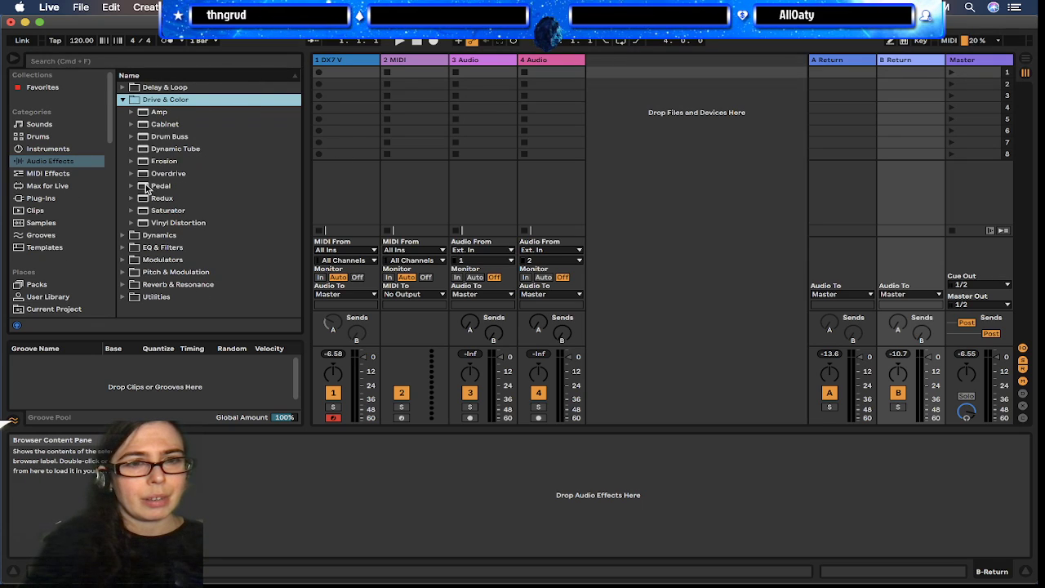
pyautogui.moveTo(157, 188); pyautogui.dragTo(821, 96)
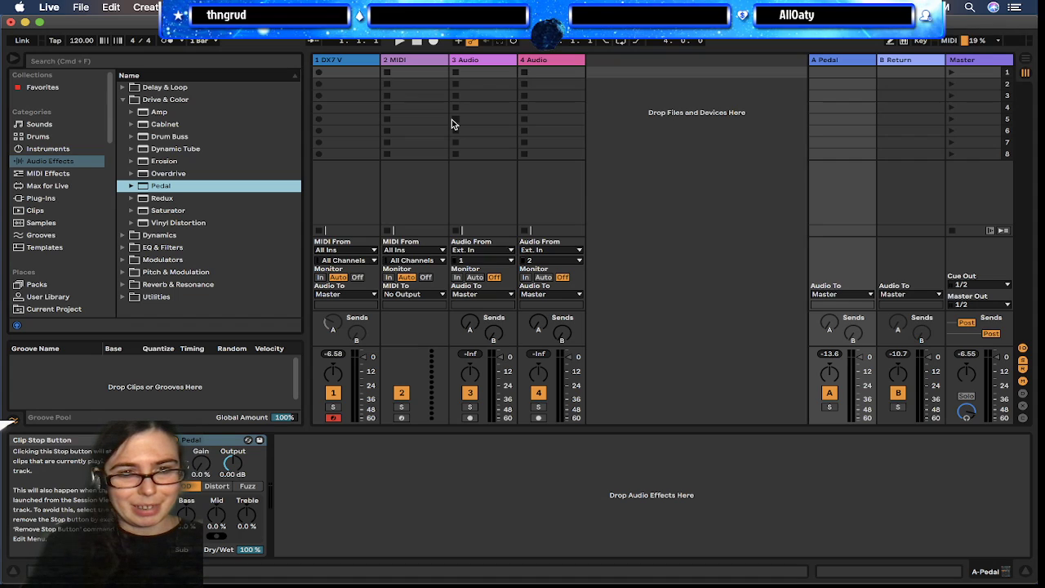
pyautogui.moveTo(233, 463); pyautogui.dragTo(233, 465)
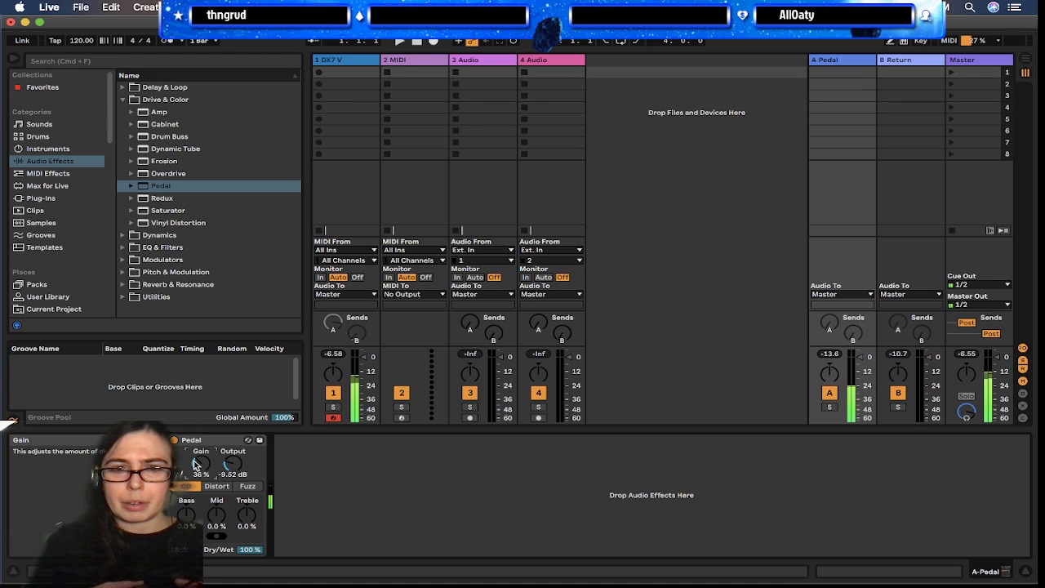
# - Load the ValhallaShimmer plug-in onto return track B and move its window clear of the DX7 V track's mixer controls
pyautogui.click(166, 285)
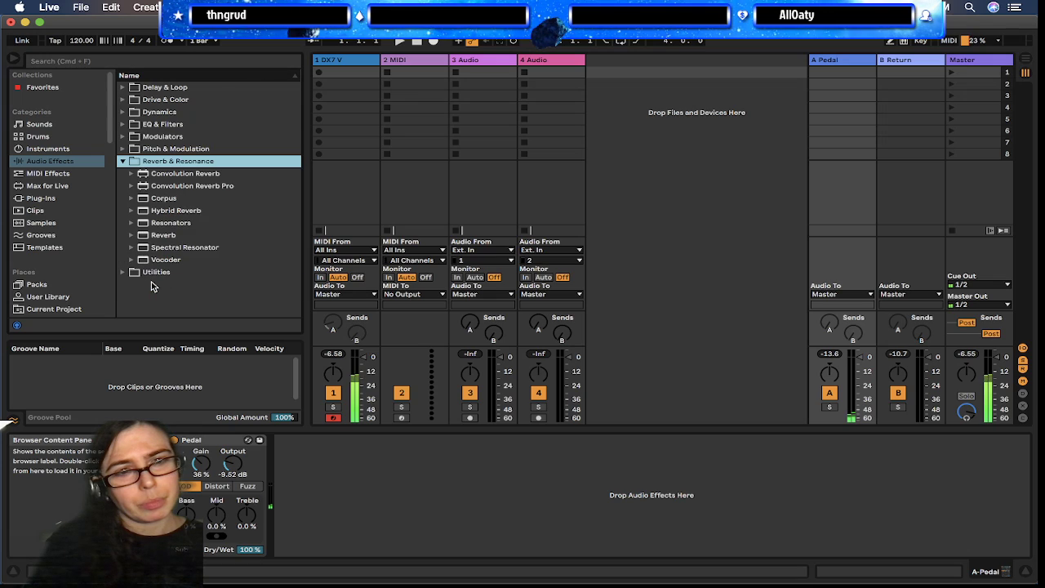
pyautogui.click(33, 197)
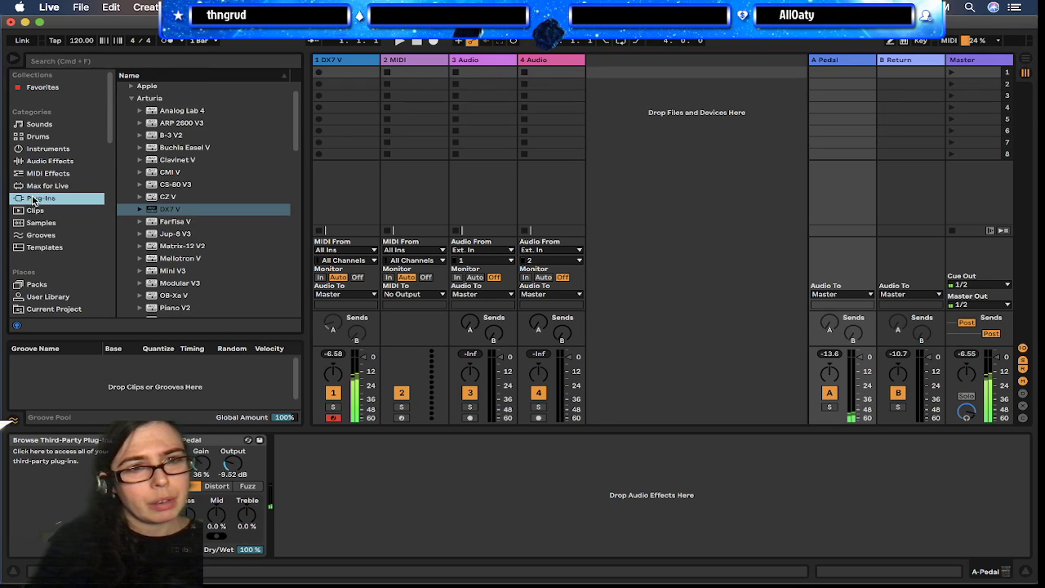
pyautogui.scroll(-1, 115, 250)
pyautogui.scroll(1, 114, 250)
pyautogui.click(131, 99)
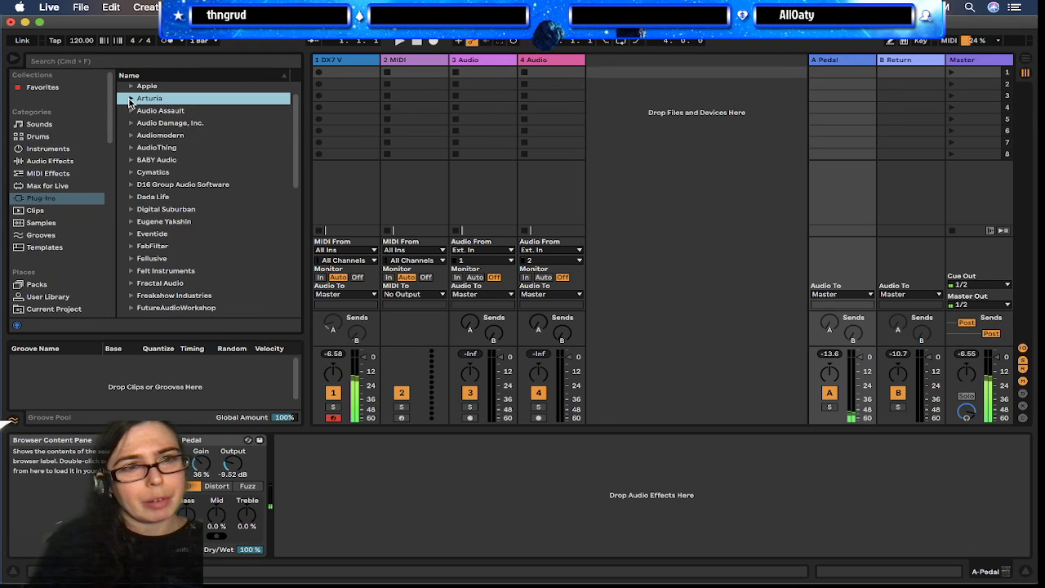
pyautogui.scroll(-3, 189, 263)
pyautogui.scroll(-6, 189, 263)
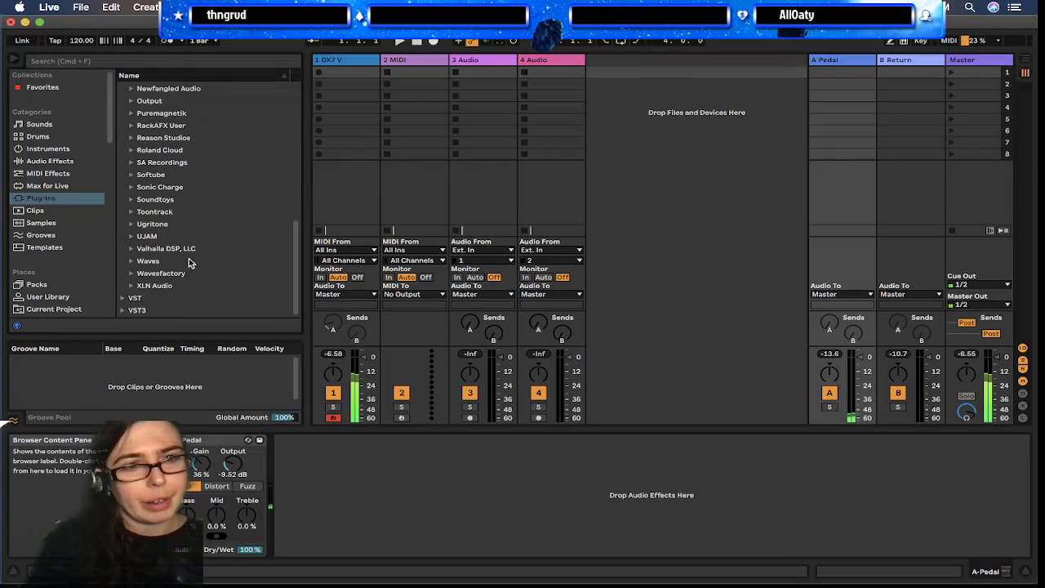
pyautogui.click(210, 248)
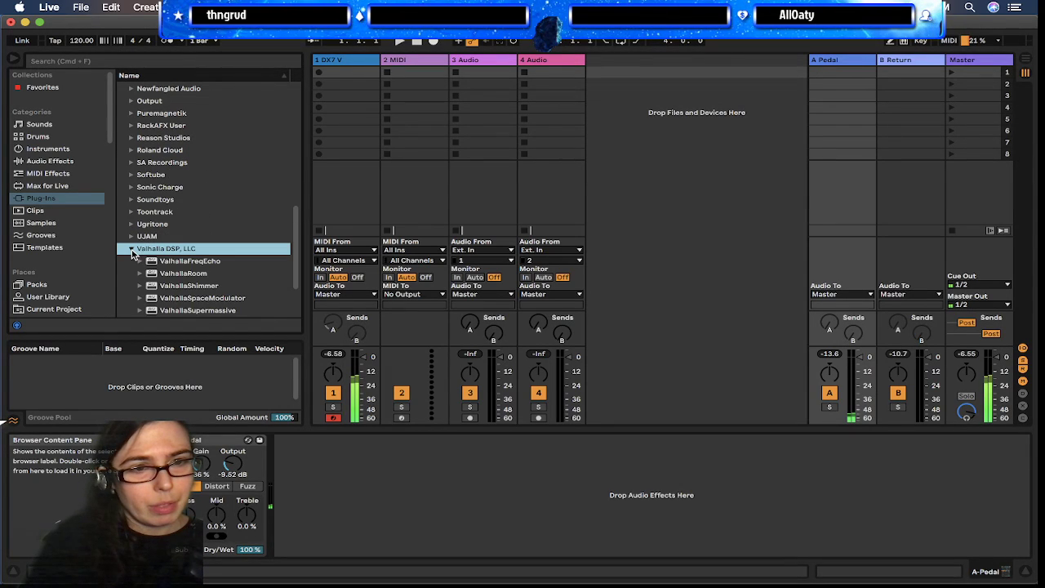
pyautogui.scroll(-3, 210, 248)
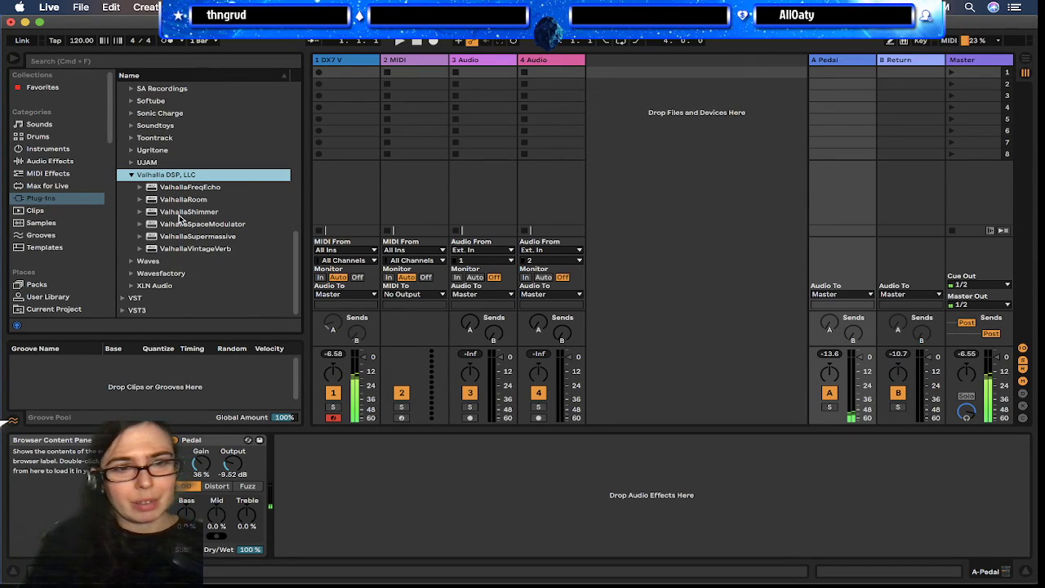
pyautogui.moveTo(181, 215); pyautogui.dragTo(910, 108)
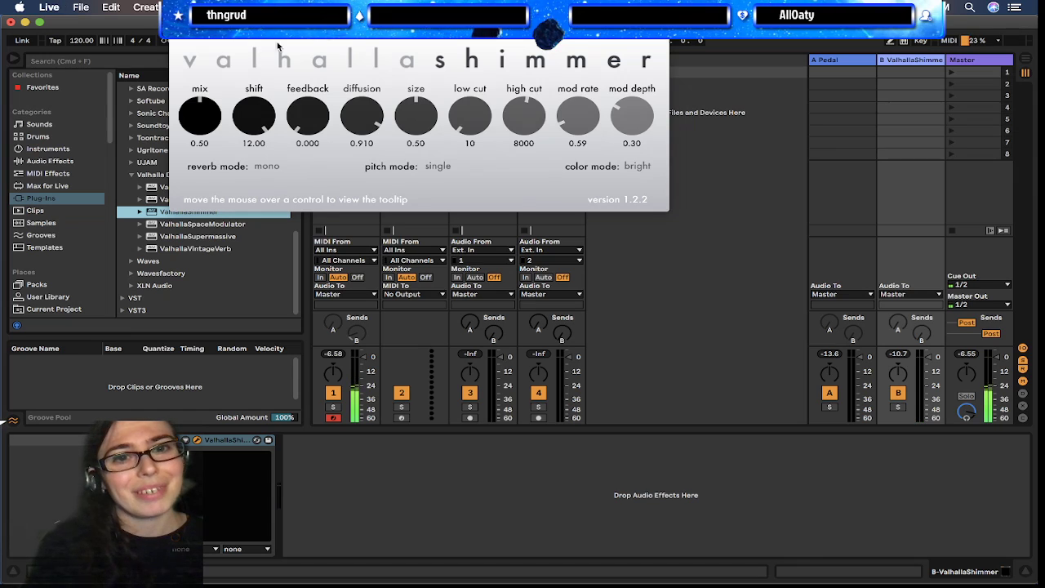
pyautogui.moveTo(419, 30); pyautogui.dragTo(743, 81)
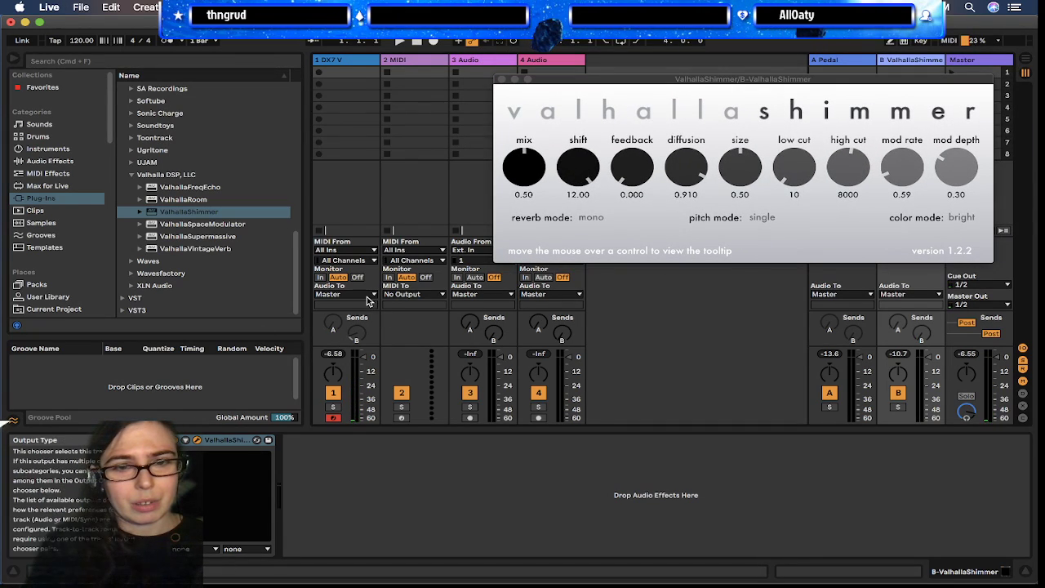
# - Route the DX7 V track's audio to Sends Only and load the Mysterious pad preset in the DX7 V instrument
pyautogui.click(372, 294)
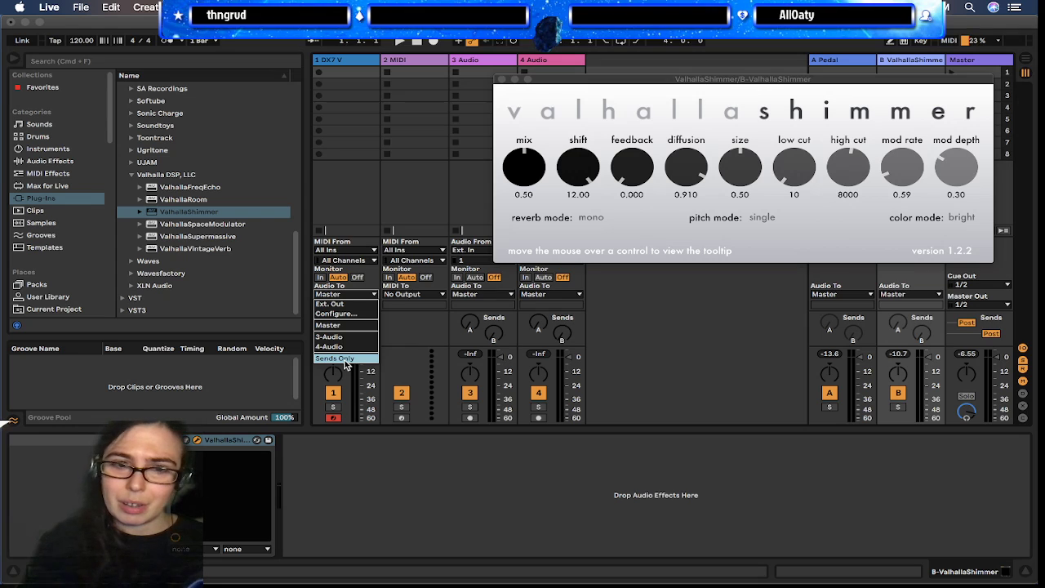
pyautogui.click(345, 359)
pyautogui.click(327, 60)
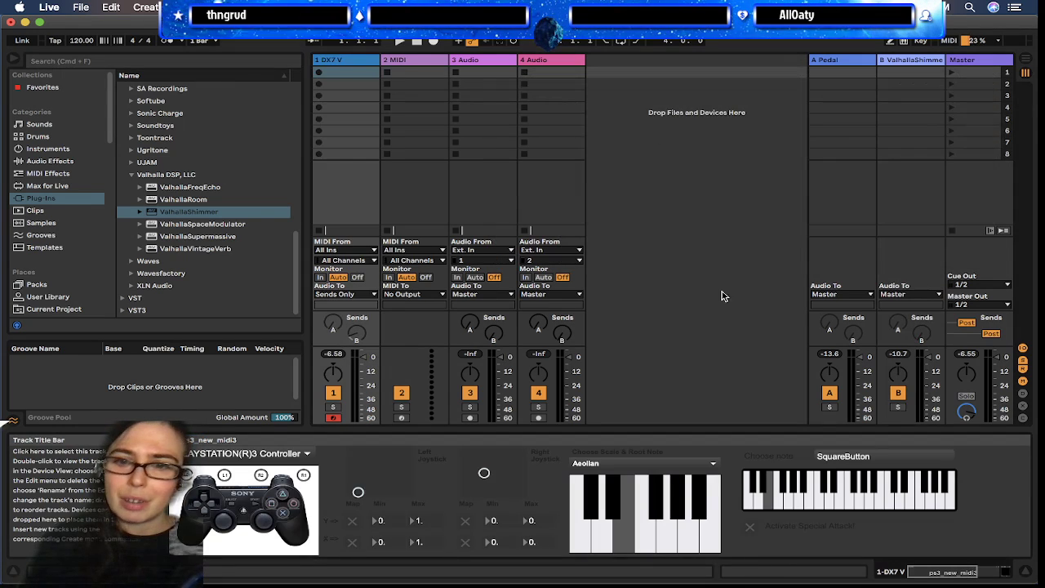
pyautogui.hscroll(10, 697, 518)
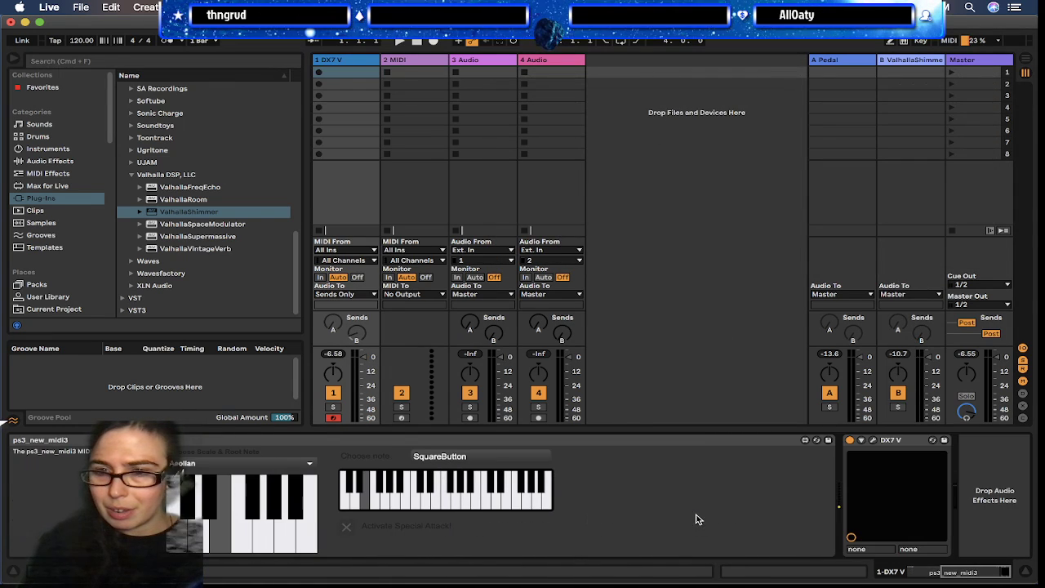
pyautogui.click(873, 440)
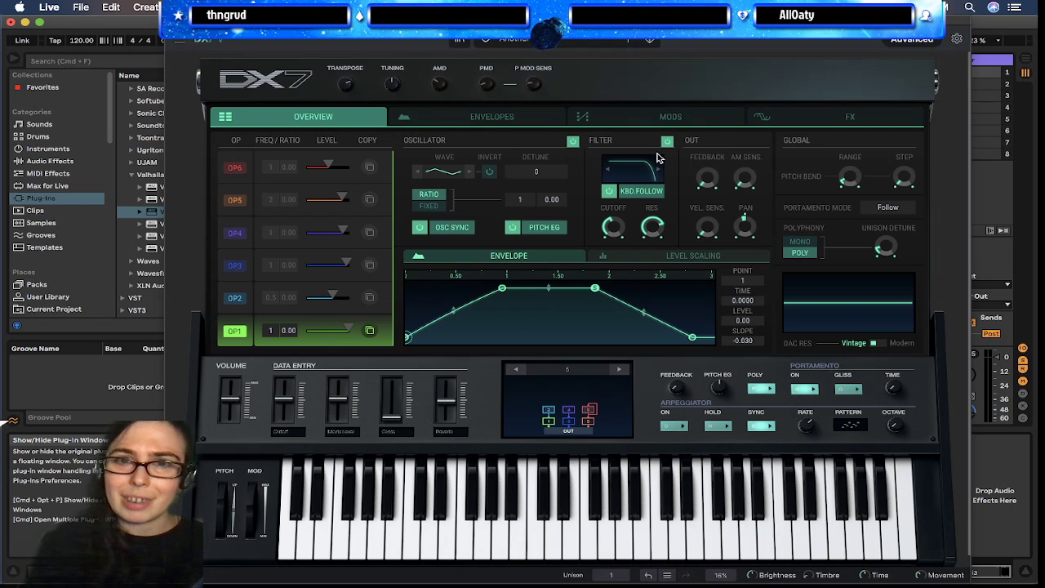
pyautogui.click(515, 39)
pyautogui.moveTo(583, 152)
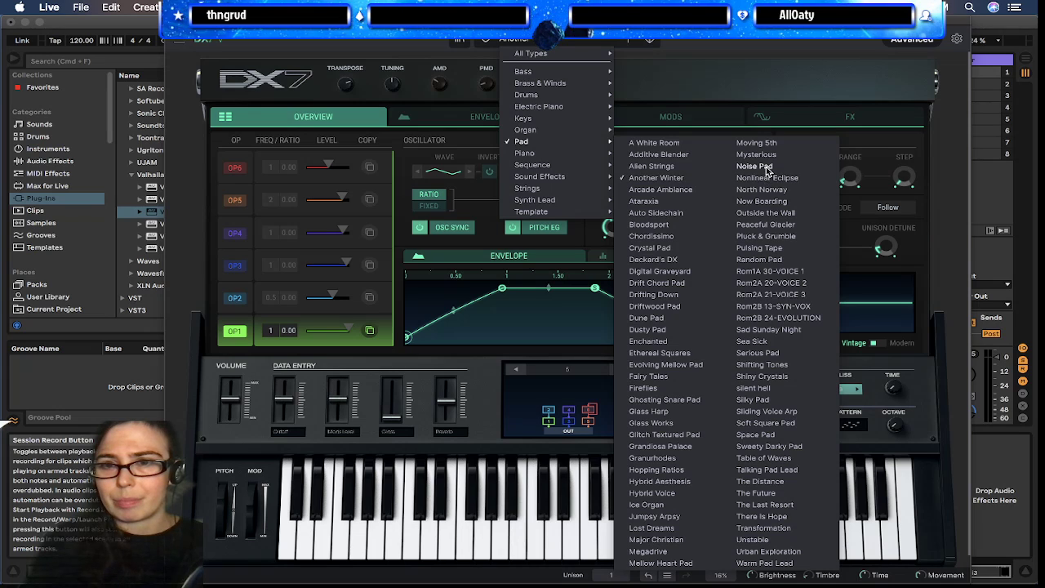
pyautogui.click(766, 157)
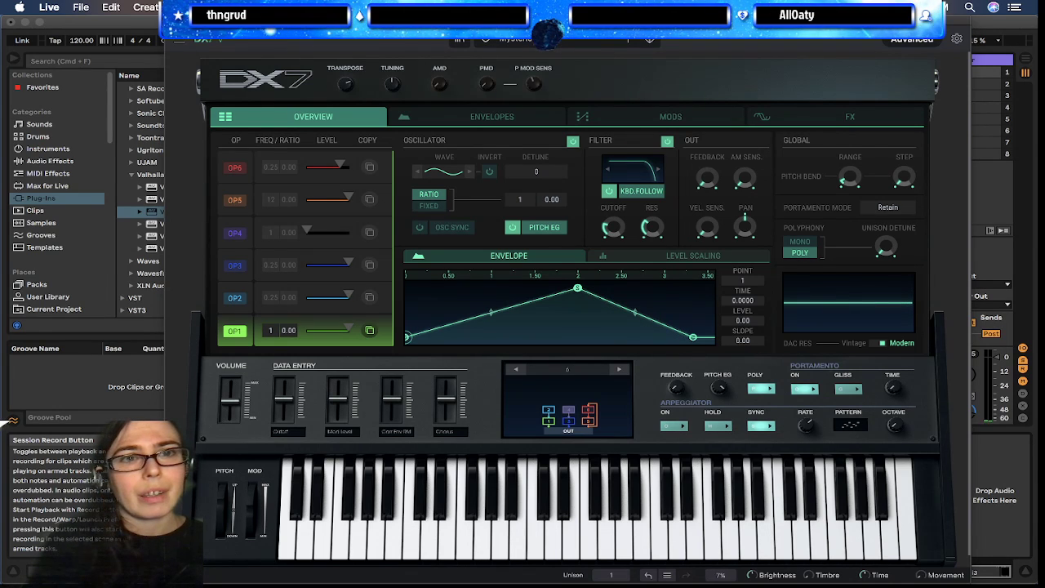
pyautogui.click(174, 22)
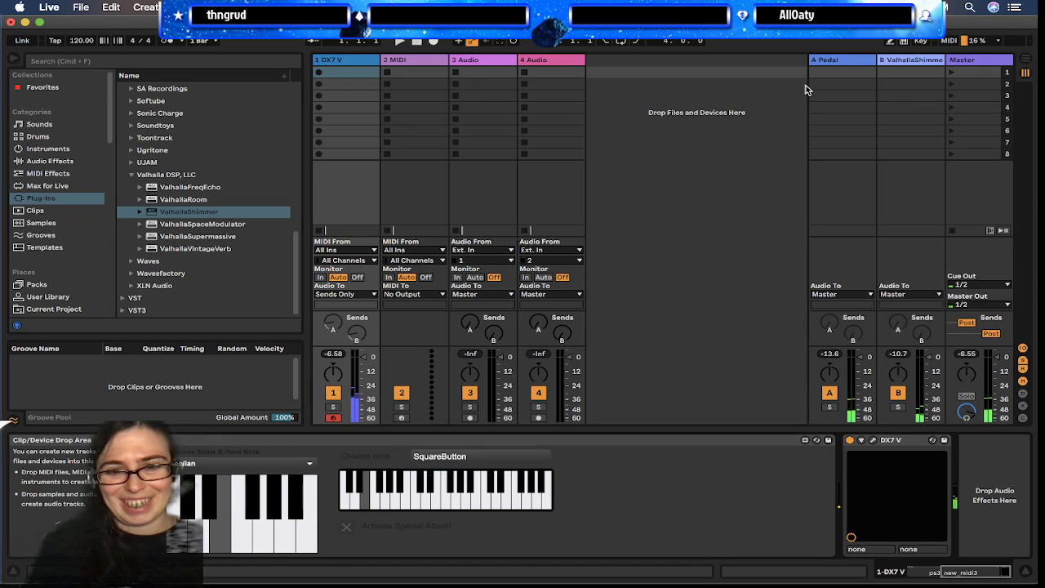
# - Route the DX7 V track's audio to Master, load the Bloodsport pad preset in DX7 V, and close the instrument window
pyautogui.click(366, 294)
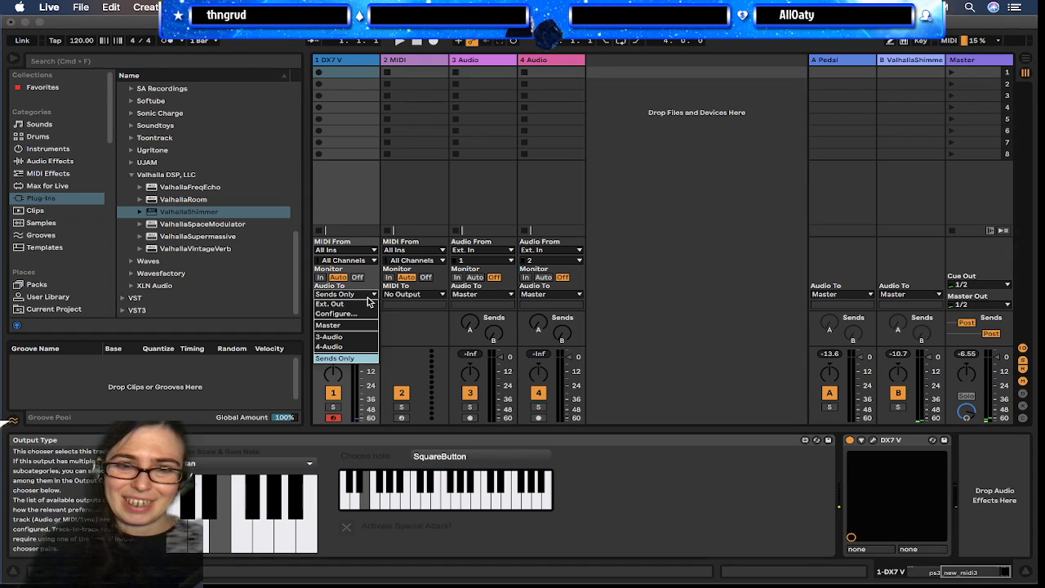
pyautogui.click(343, 325)
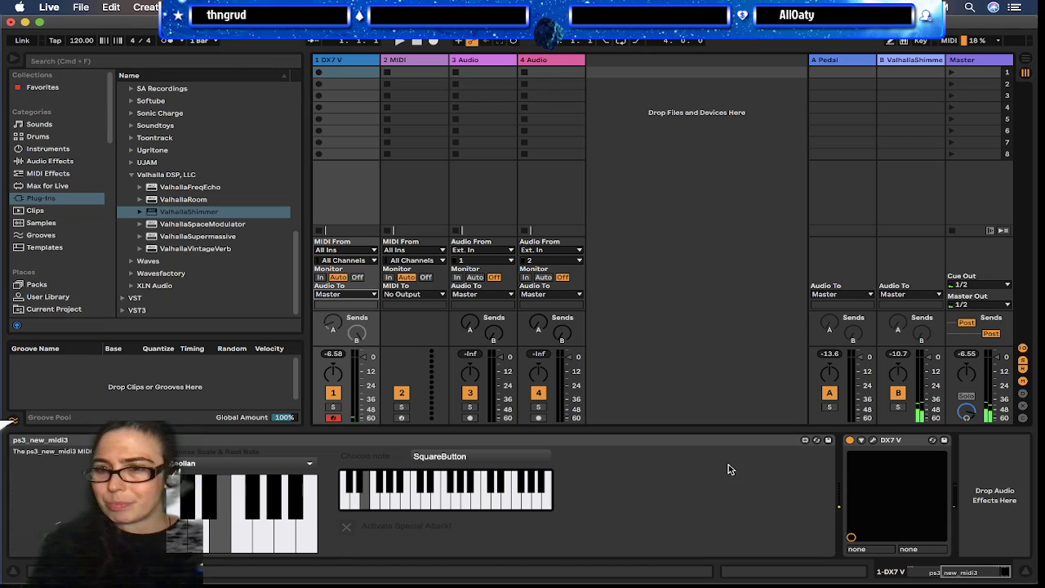
pyautogui.click(873, 440)
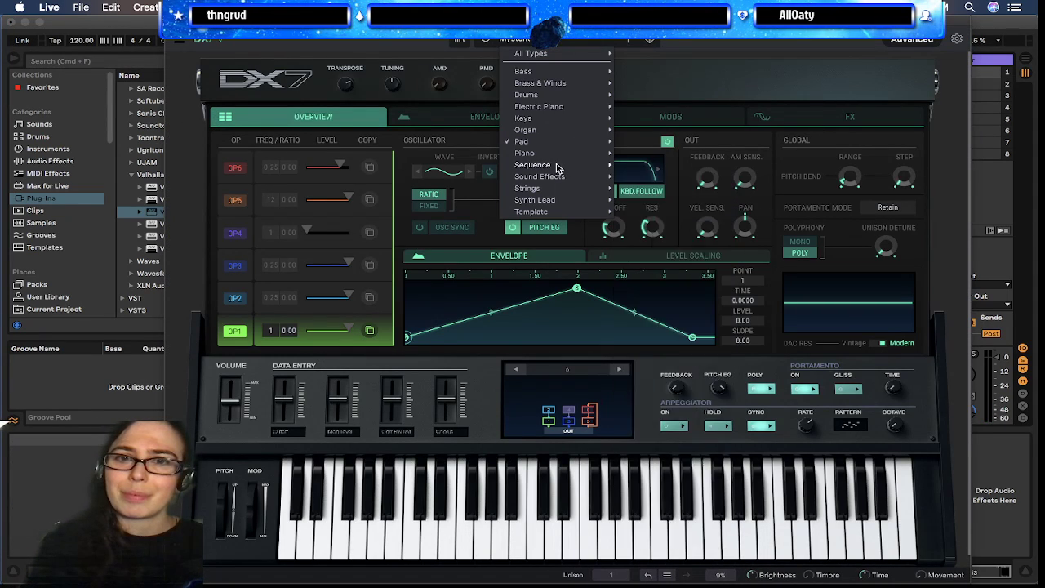
pyautogui.moveTo(547, 143)
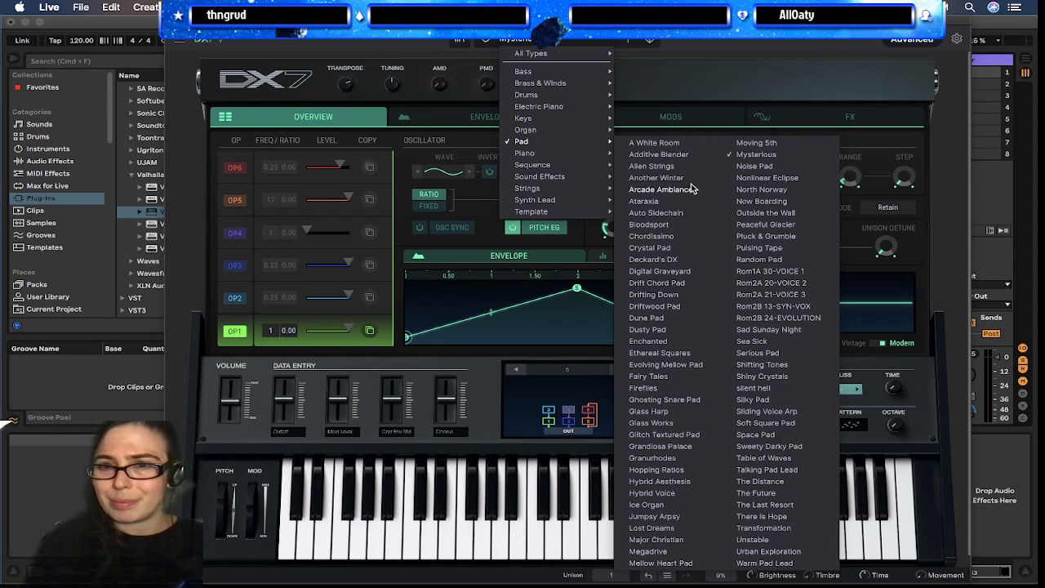
pyautogui.click(666, 226)
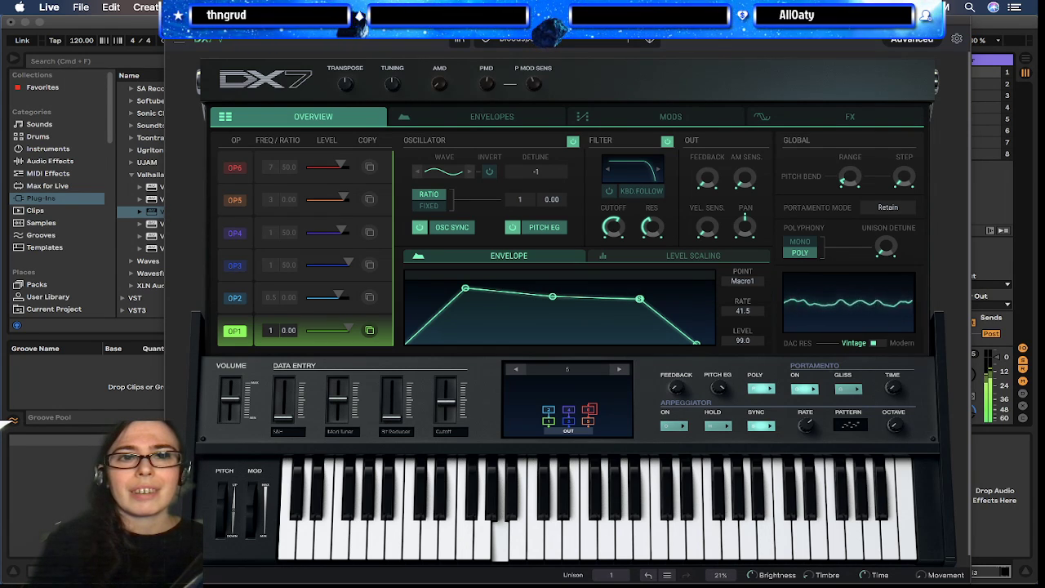
pyautogui.press('super+w')
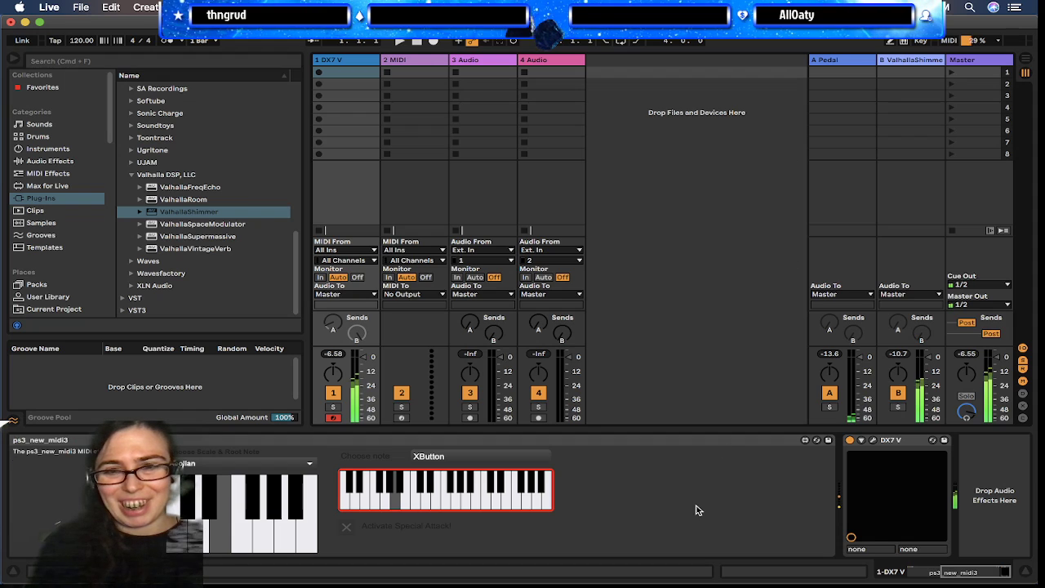
# - Delete both return tracks, A Pedal and B ValhallaShimmer
pyautogui.hscroll(-5, 607, 480)
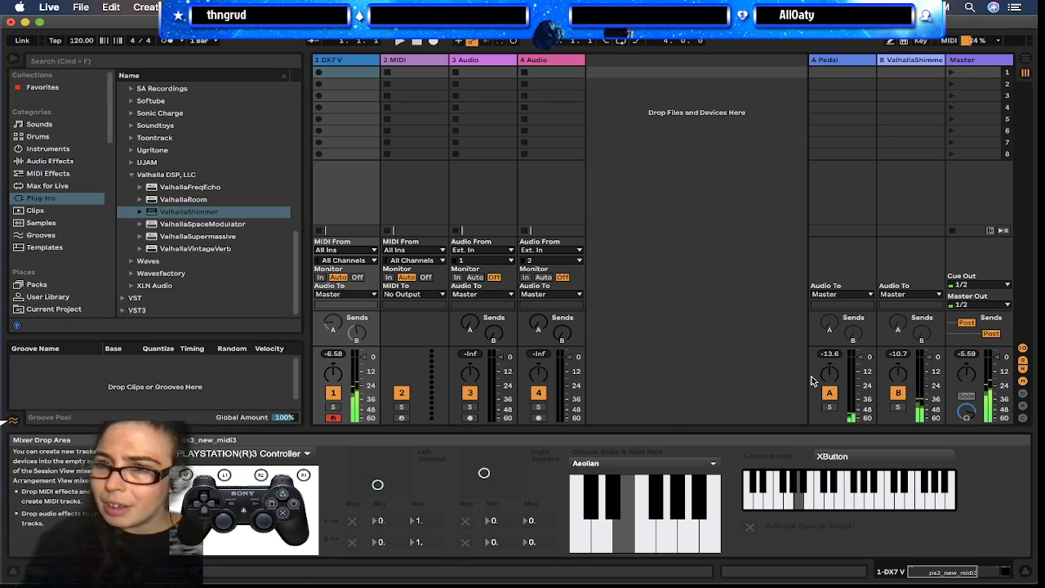
pyautogui.click(842, 62)
pyautogui.press('Right')
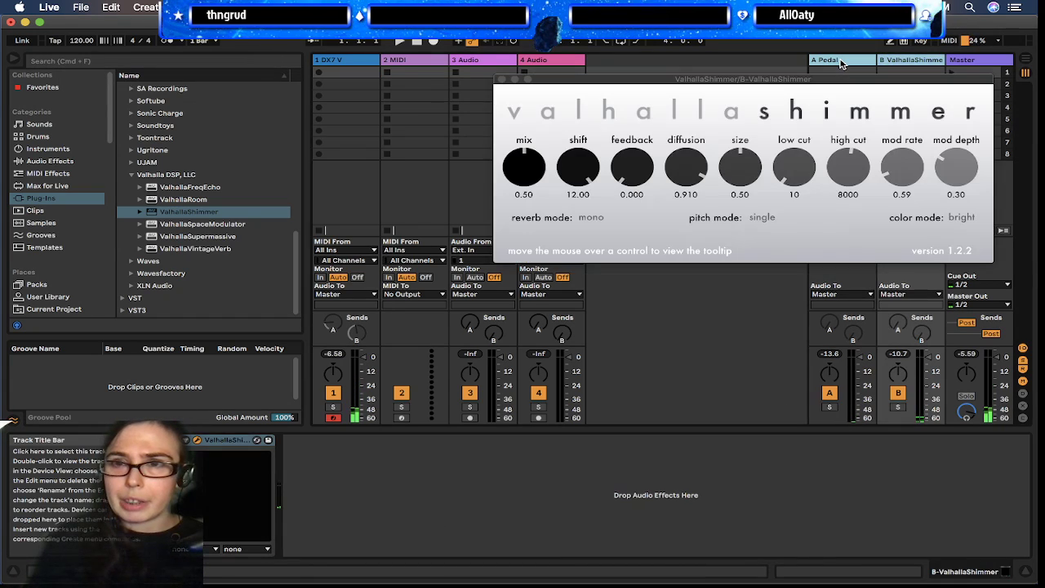
pyautogui.press('Delete')
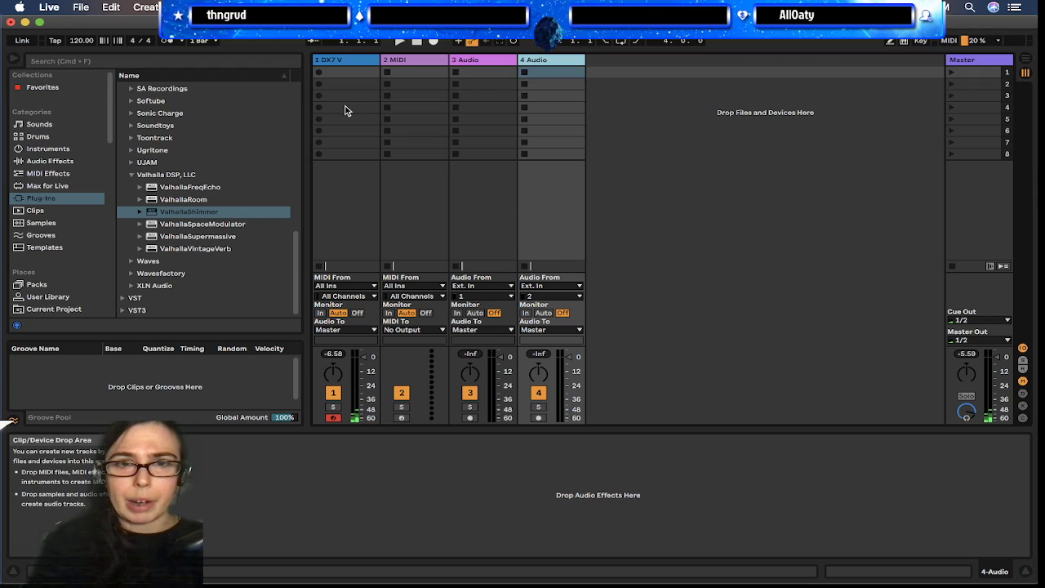
# - Add the Reverb audio effect from Reverb & Resonance to the DX7 V track
pyautogui.click(340, 69)
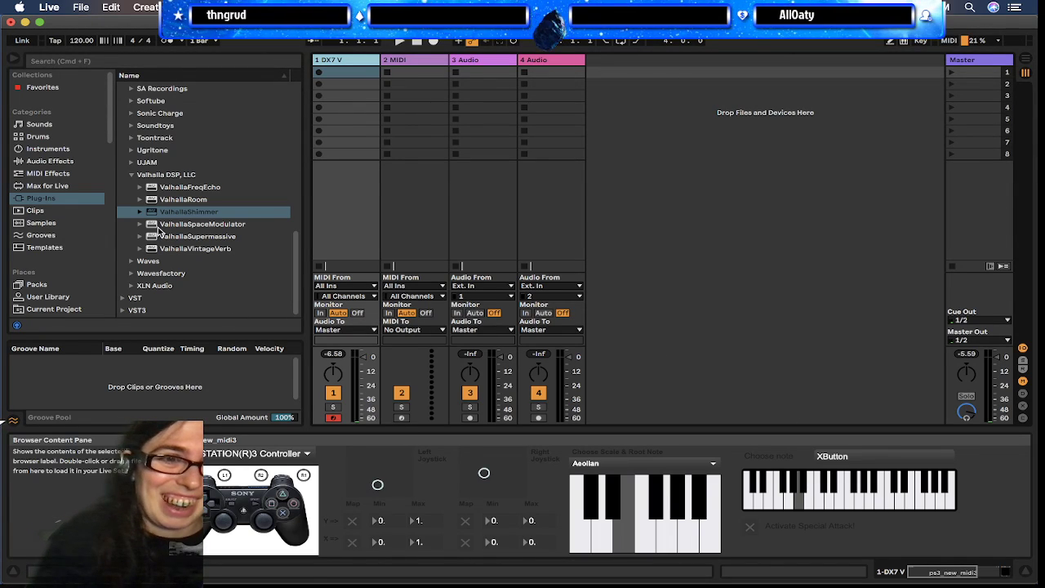
pyautogui.scroll(1, 159, 235)
pyautogui.scroll(-1, 160, 235)
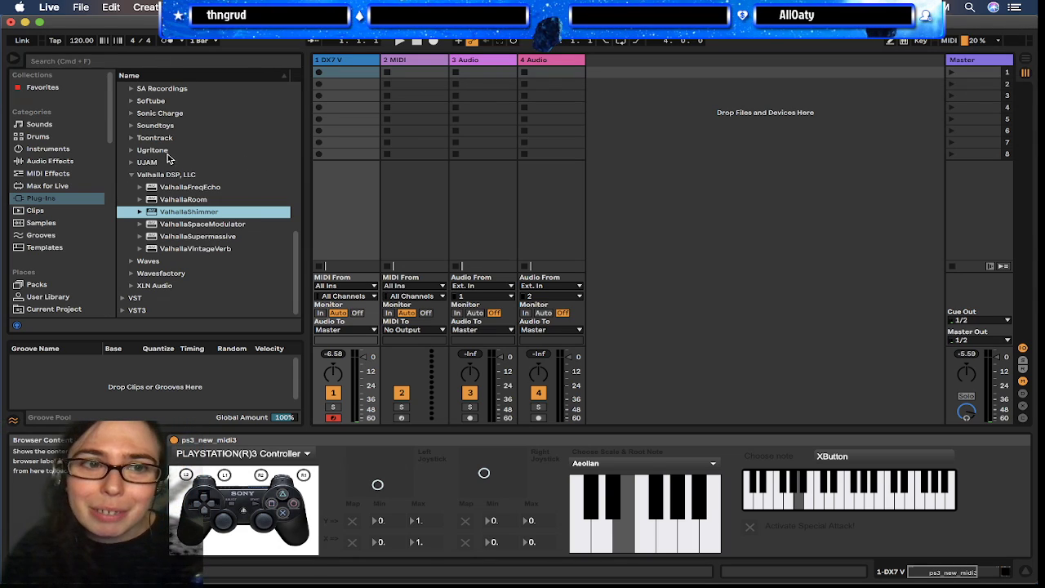
pyautogui.click(53, 163)
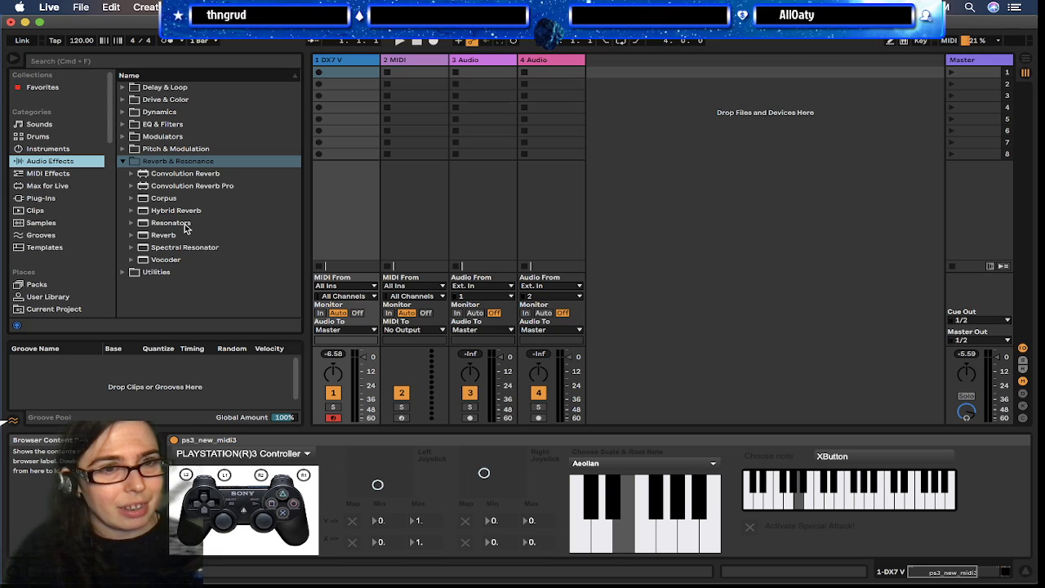
pyautogui.doubleClick(163, 236)
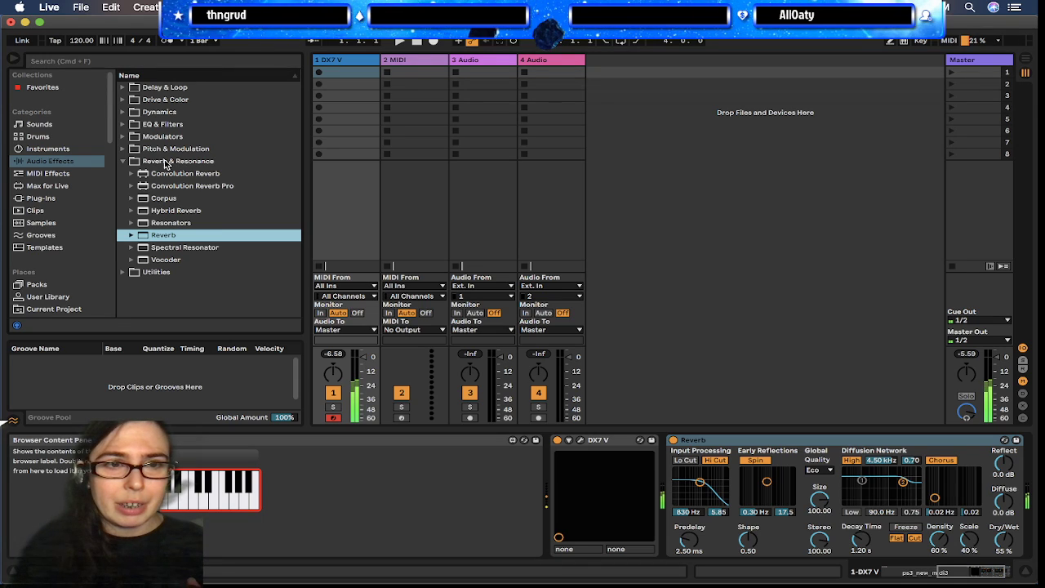
# - Add the Pedal effect from Drive & Color after the Reverb on the DX7 V track
pyautogui.click(123, 100)
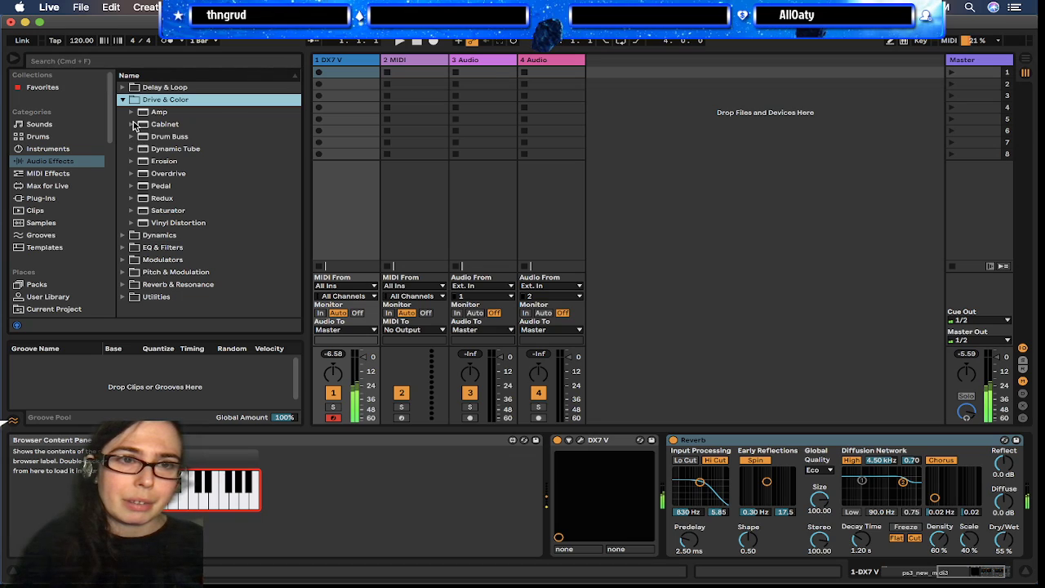
pyautogui.click(160, 186)
pyautogui.press('Return')
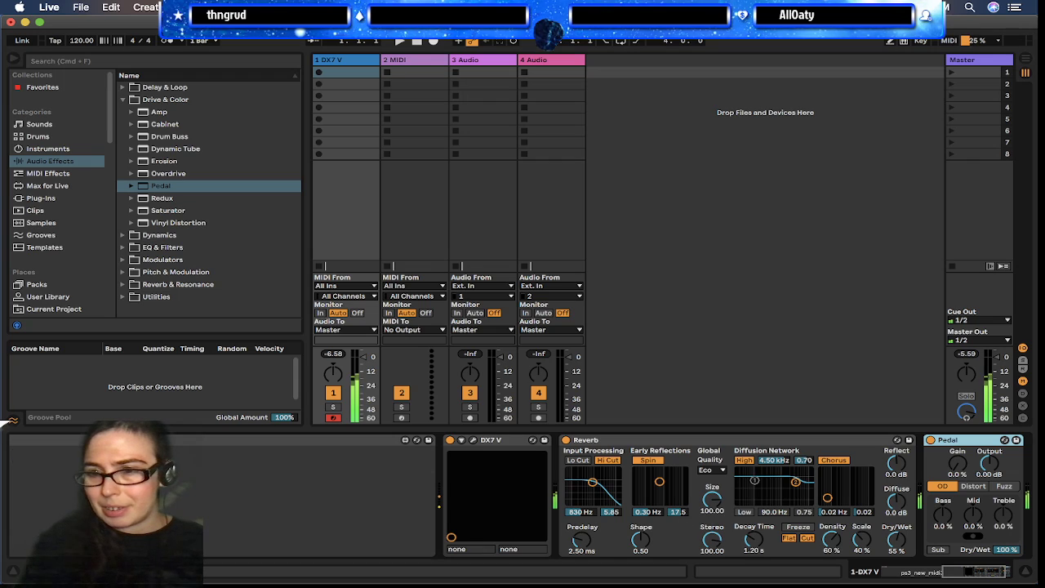
# - Try the Pedal's Distort mode, and settle on OD with Gain at 33% and Output at -2.54 dB
pyautogui.click(973, 487)
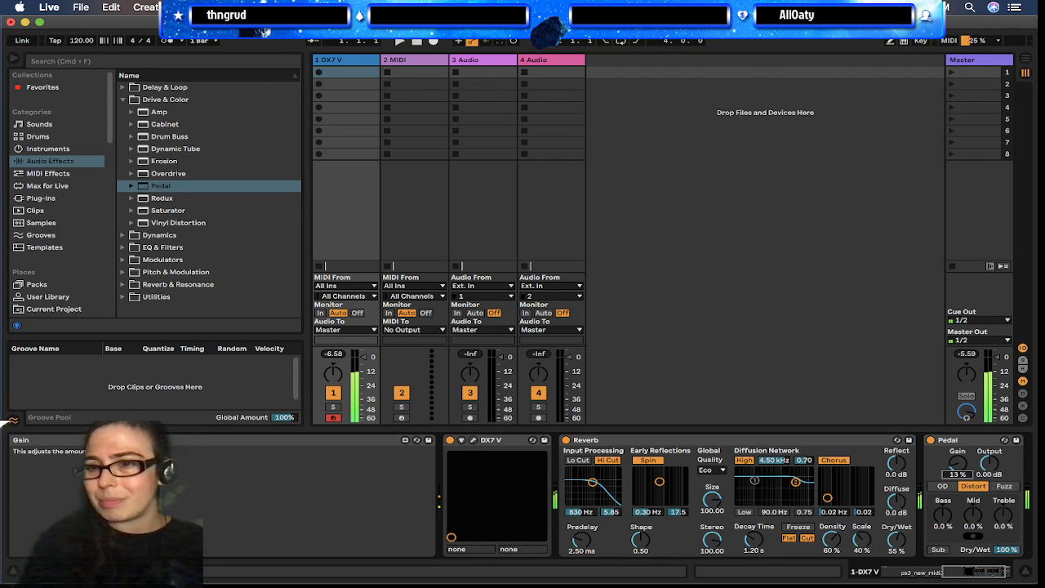
pyautogui.moveTo(998, 470); pyautogui.dragTo(998, 483)
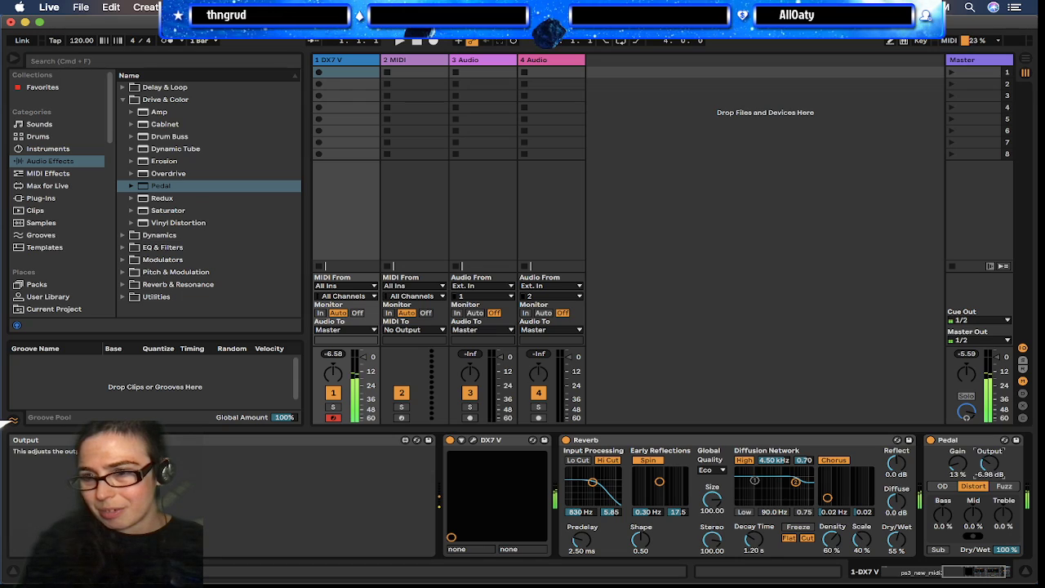
pyautogui.click(943, 486)
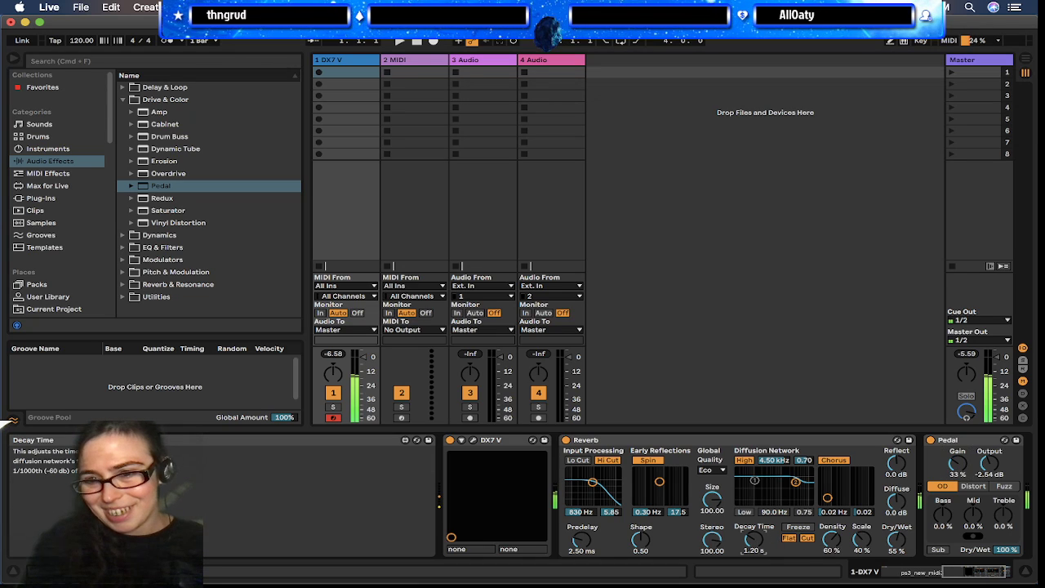
# - Set the Reverb's Decay Time to 4.98 s and map the left joystick's Y axis to the Reverb's Dry/Wet
pyautogui.hscroll(-10, 703, 494)
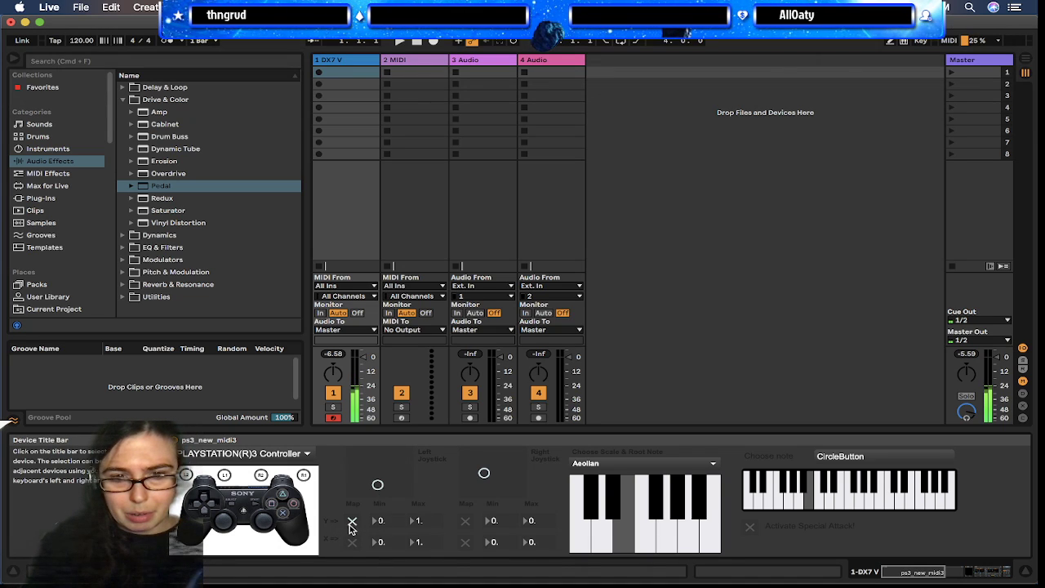
pyautogui.hscroll(5, 455, 526)
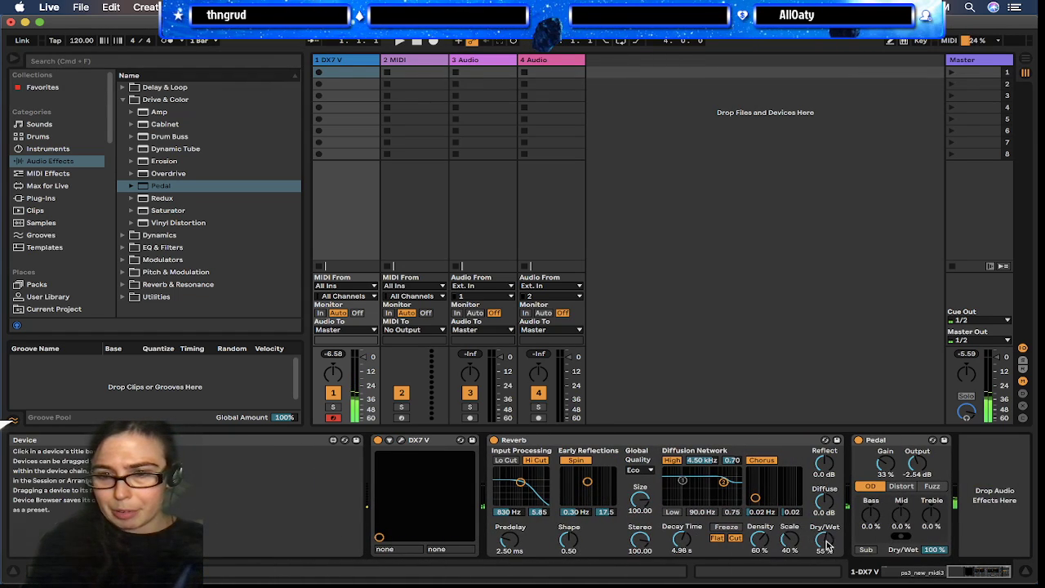
pyautogui.moveTo(820, 545); pyautogui.dragTo(820, 577)
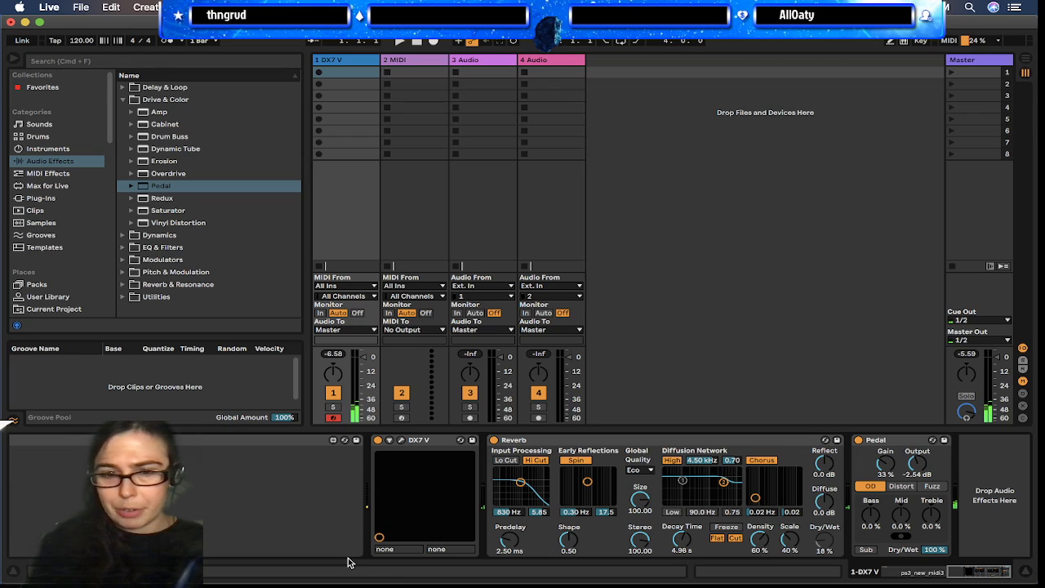
# - Map the left joystick's X axis to the Pedal's Dry/Wet and return to the controller device
pyautogui.hscroll(-5, 296, 524)
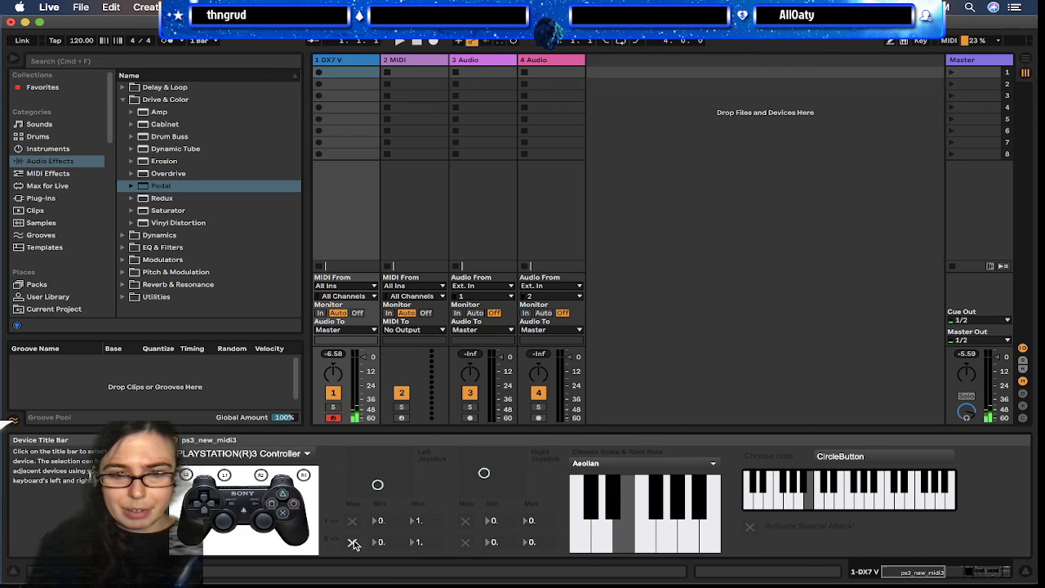
pyautogui.hscroll(5, 704, 522)
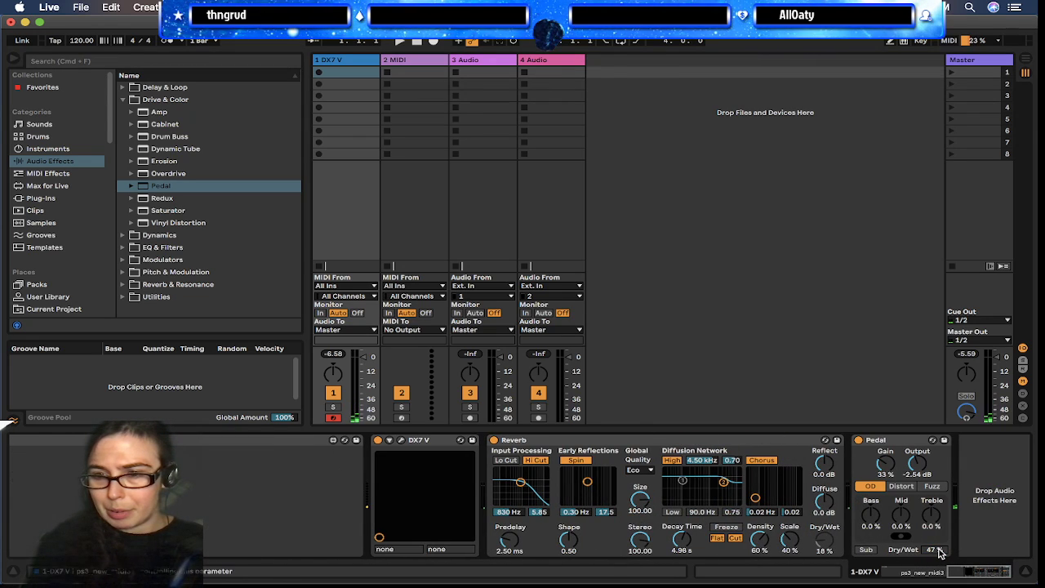
pyautogui.hscroll(-5, 861, 528)
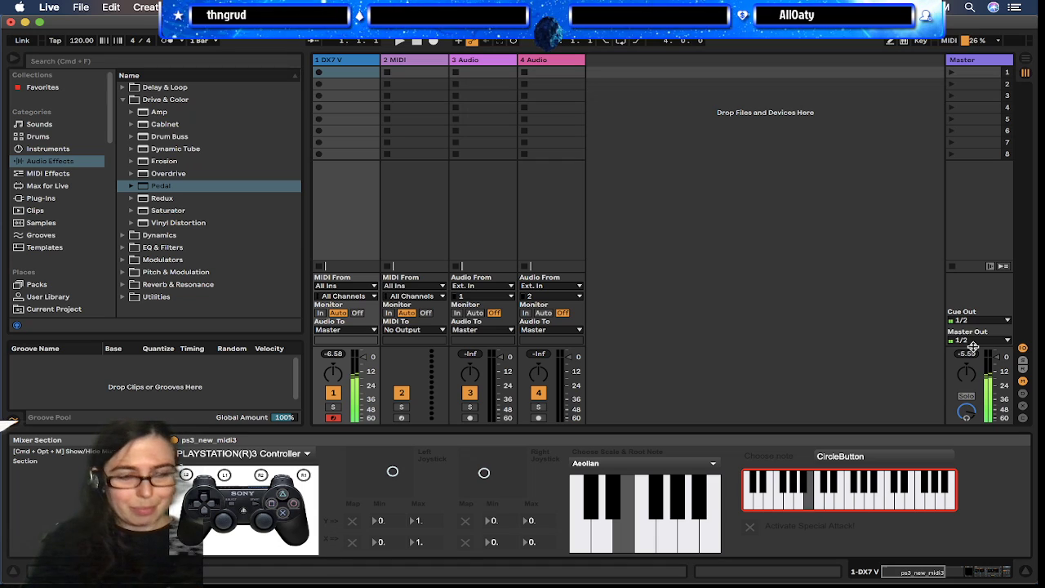
pyautogui.hscroll(4, 554, 486)
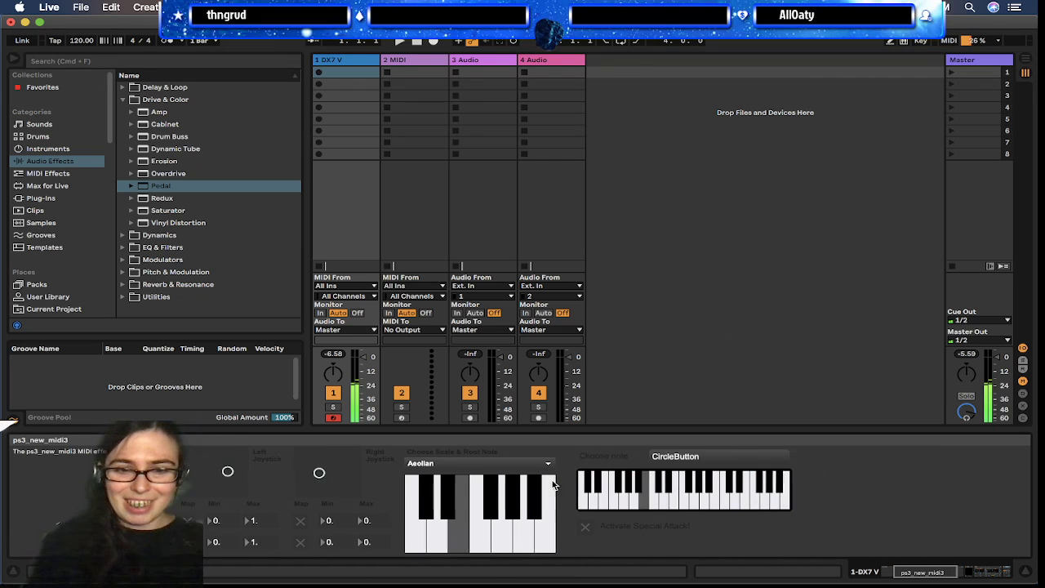
pyautogui.hscroll(-4, 553, 485)
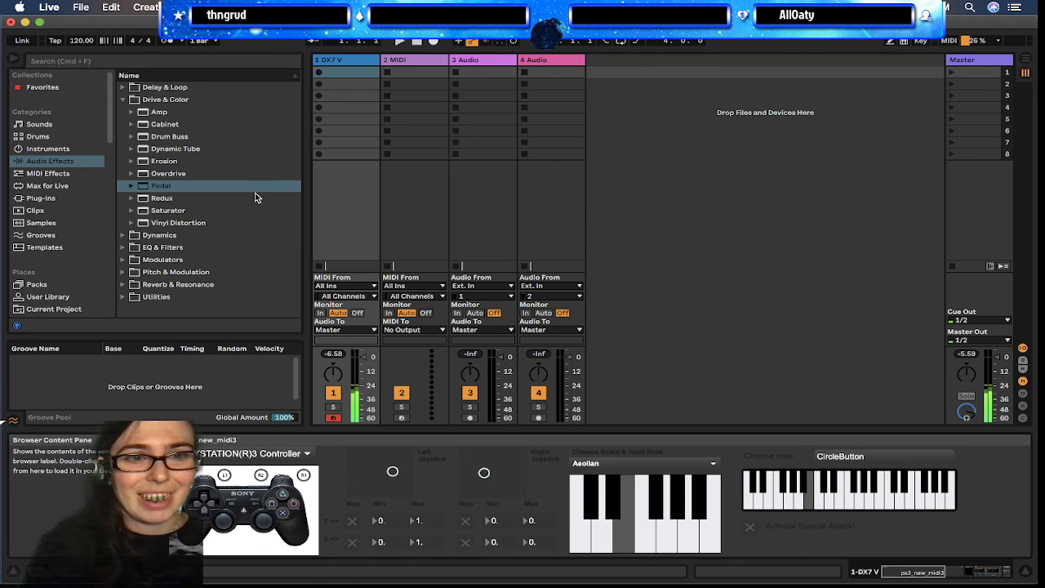
# - Load Arturia's Jup-8 V3 plug-in onto the empty MIDI track 2 and close its instrument window
pyautogui.click(51, 201)
pyautogui.scroll(-3, 206, 294)
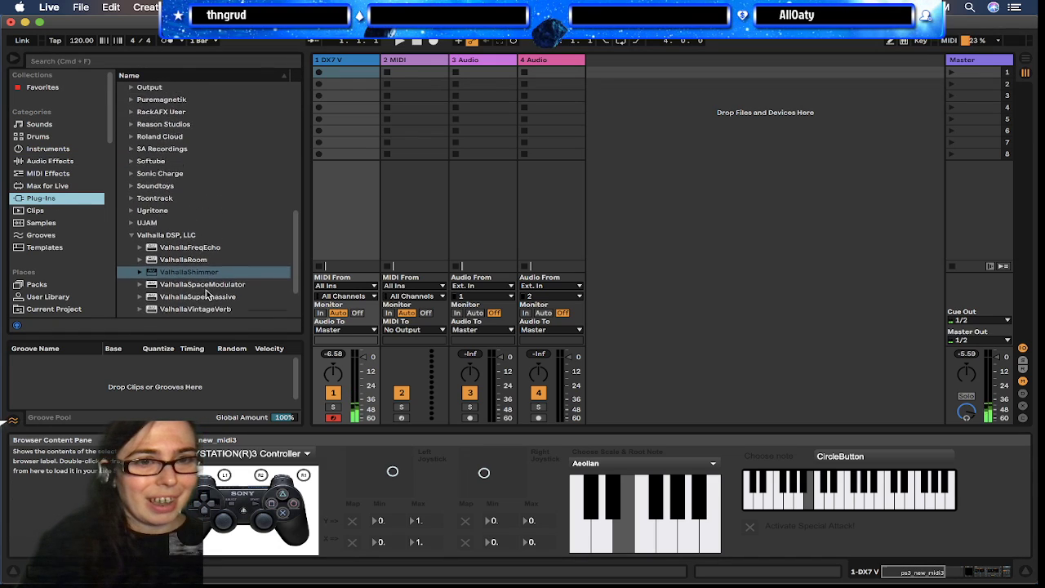
pyautogui.scroll(-2, 207, 294)
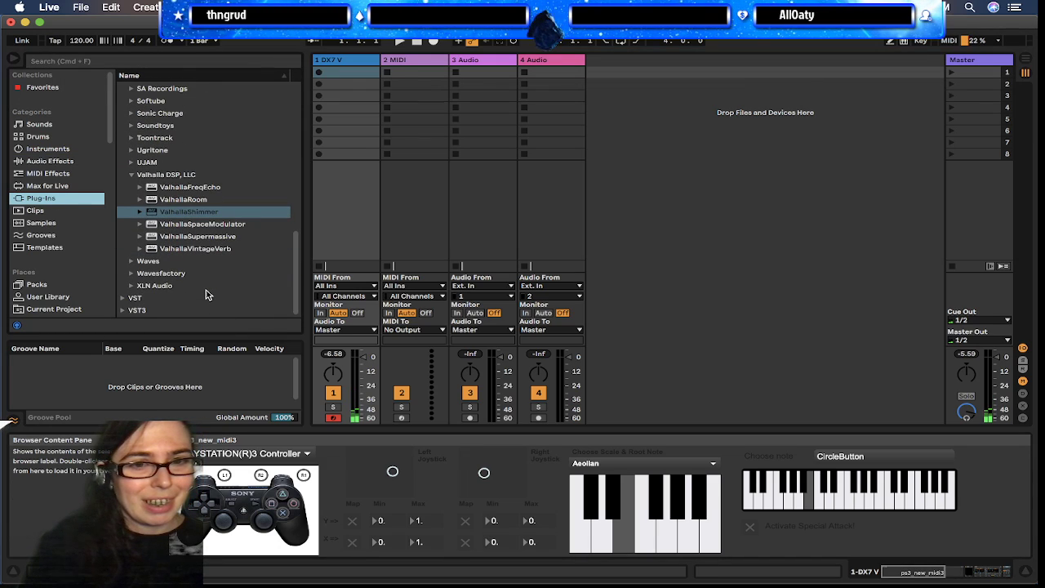
pyautogui.scroll(15, 216, 143)
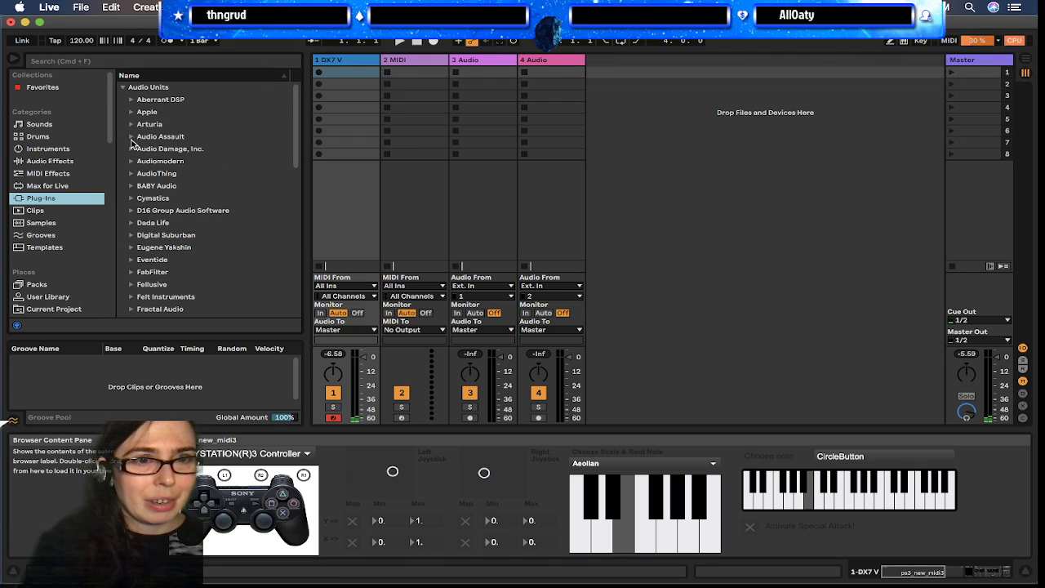
pyautogui.click(131, 124)
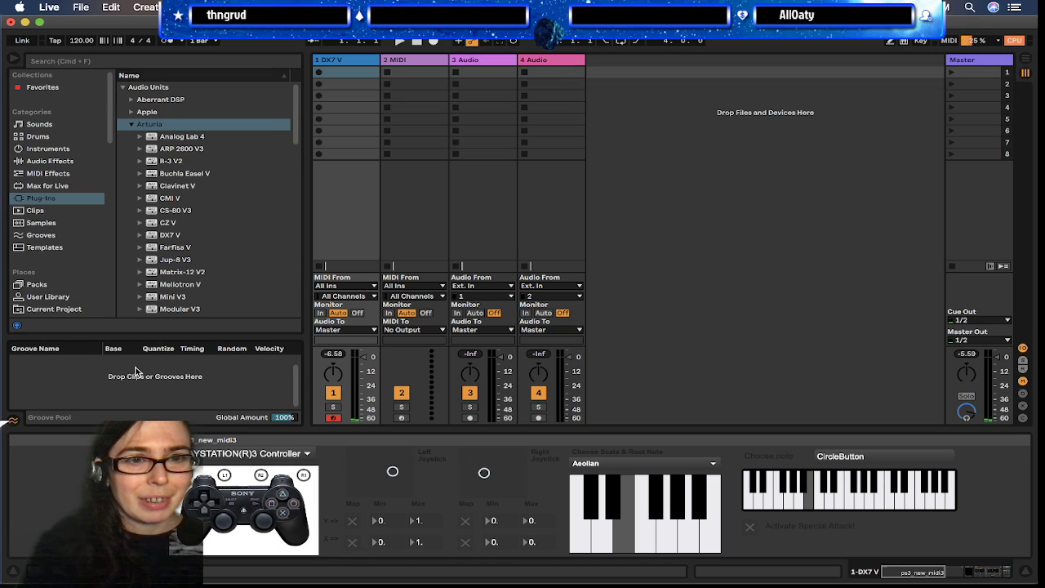
pyautogui.scroll(-1, 177, 213)
pyautogui.scroll(-5, 177, 213)
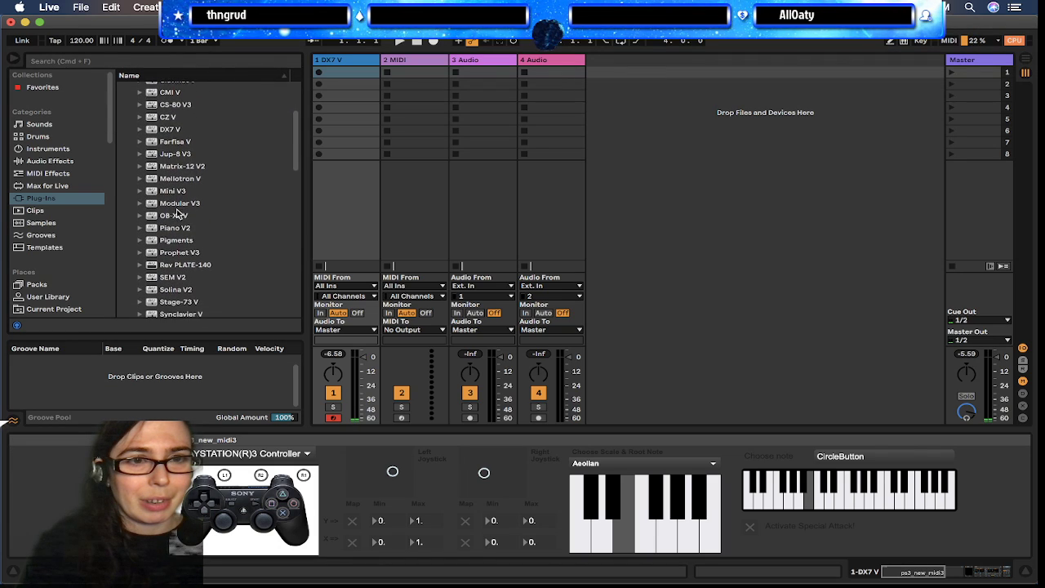
pyautogui.scroll(1, 177, 214)
pyautogui.click(196, 134)
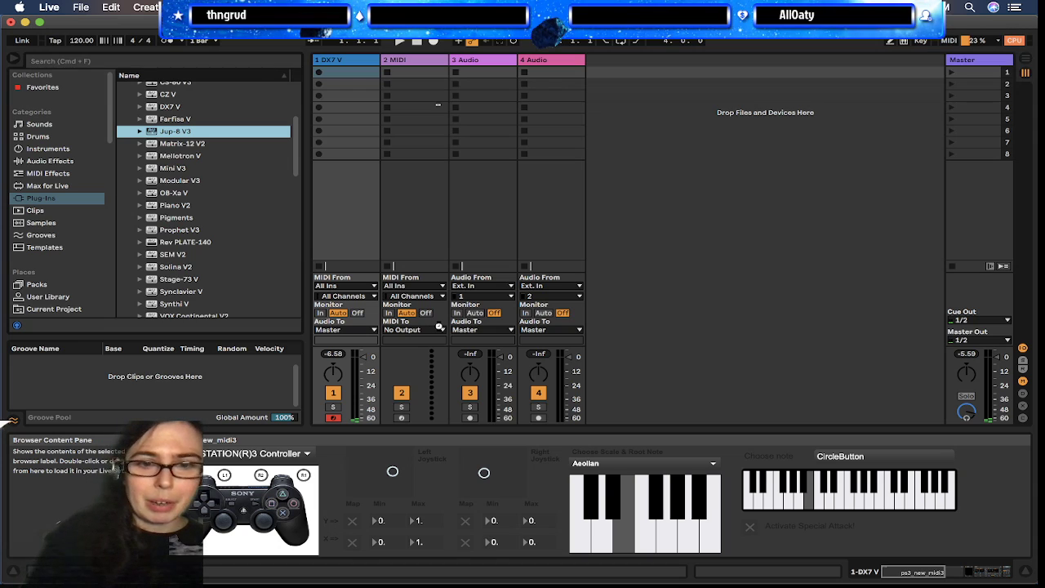
pyautogui.moveTo(549, 488); pyautogui.dragTo(441, 282)
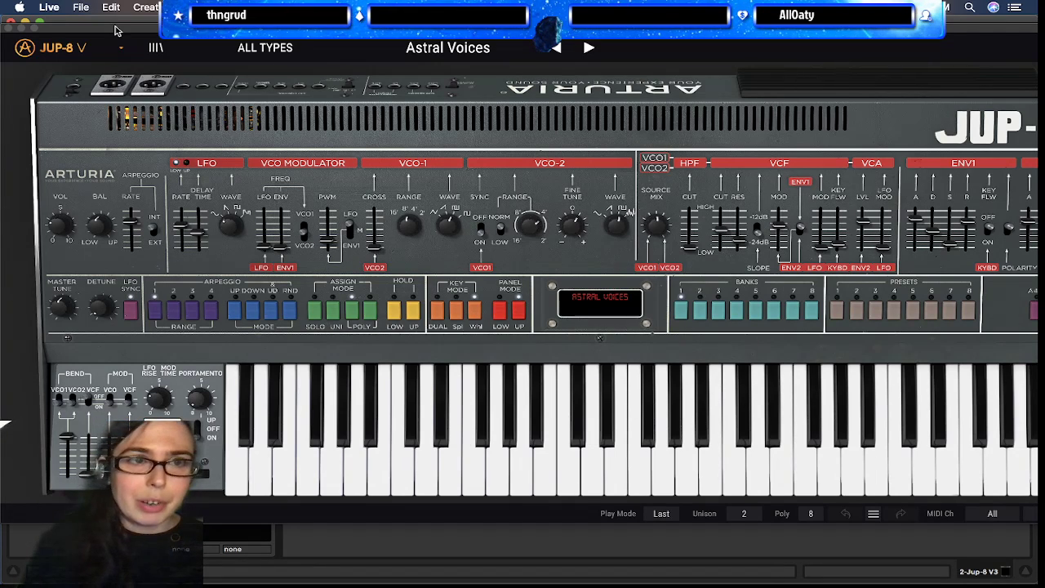
pyautogui.click(7, 29)
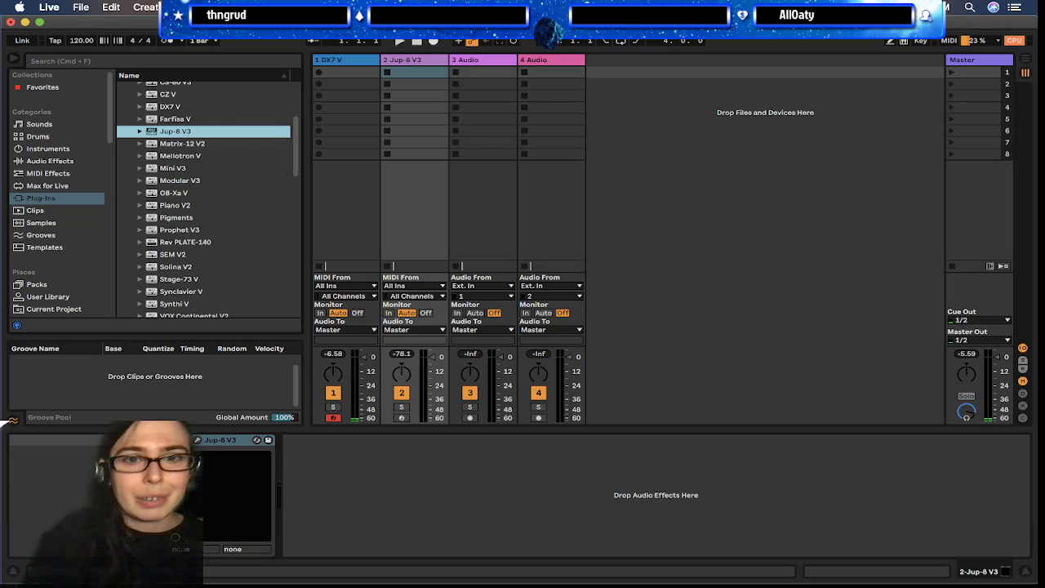
# - Add the ps3_new_midi3 Max MIDI effect to the Jup-8 V3 track
pyautogui.click(341, 67)
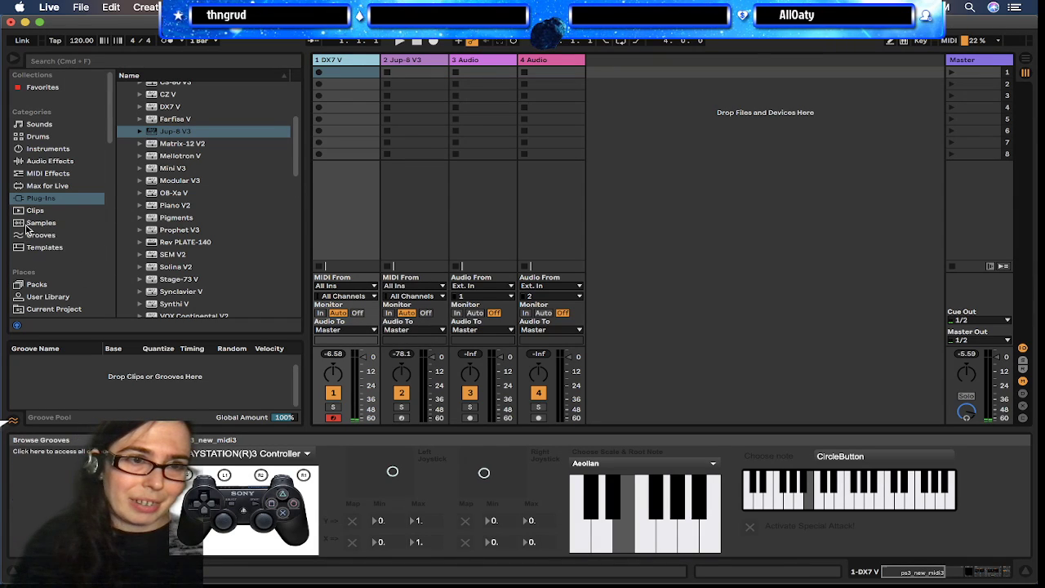
pyautogui.click(53, 186)
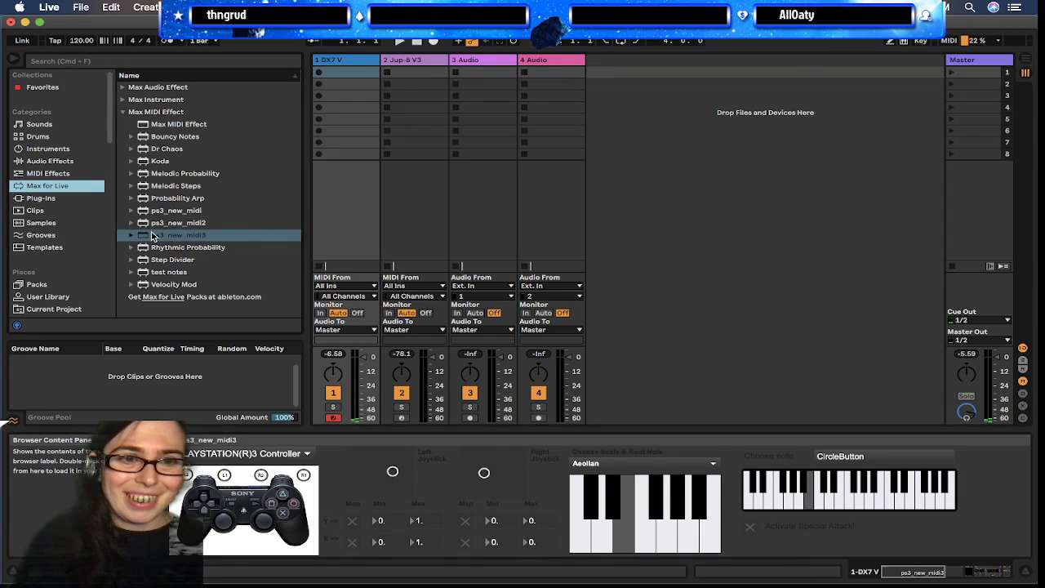
pyautogui.click(152, 236)
pyautogui.click(425, 108)
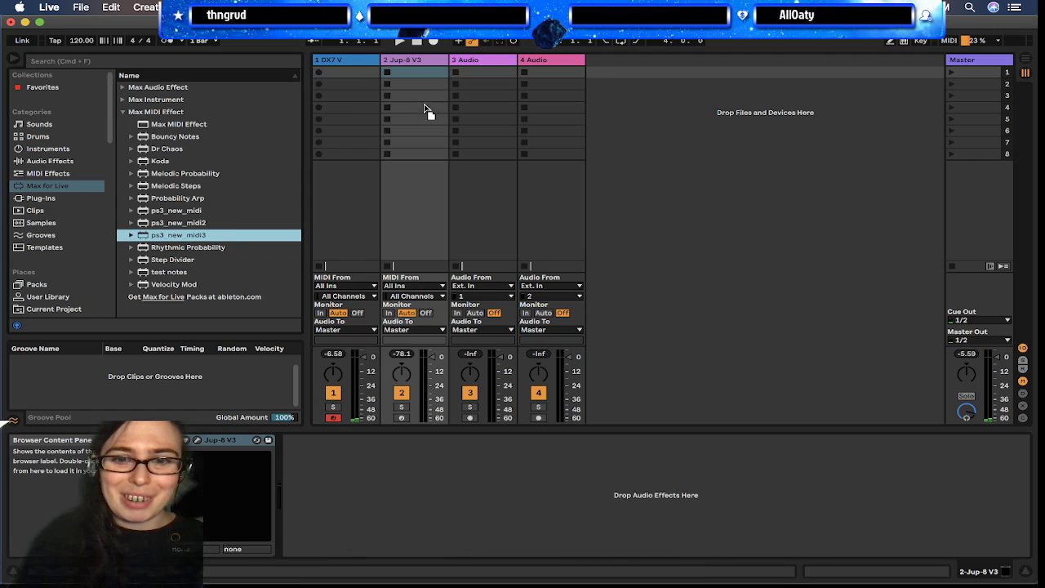
pyautogui.moveTo(424, 105); pyautogui.dragTo(413, 167)
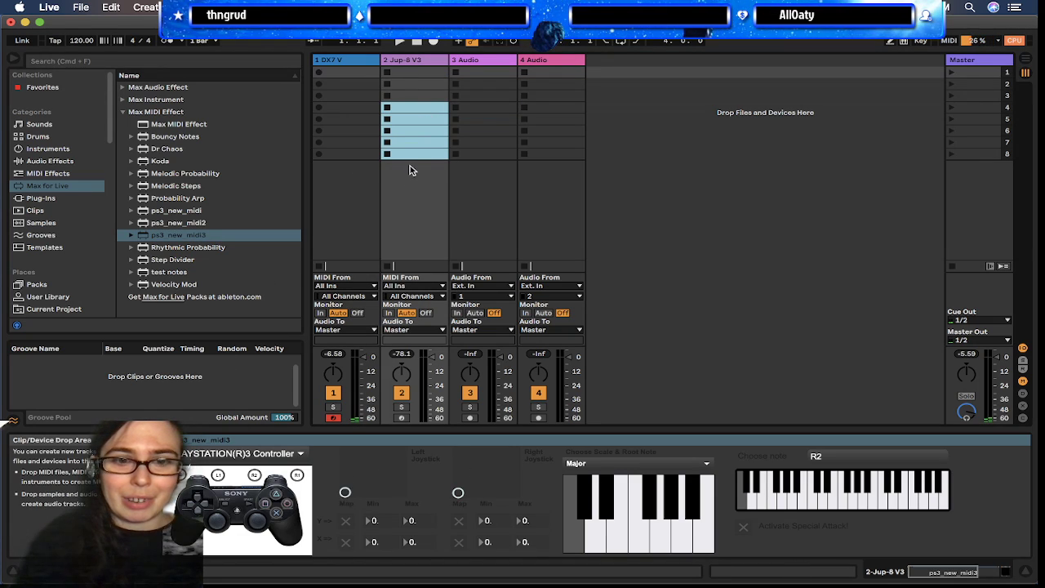
# - Compare the ps3_new_midi3 device on the Jup-8 V3 track with the one on the DX7 V track and check the Jup-8 V3 device chain
pyautogui.click(442, 538)
pyautogui.hscroll(10, 425, 533)
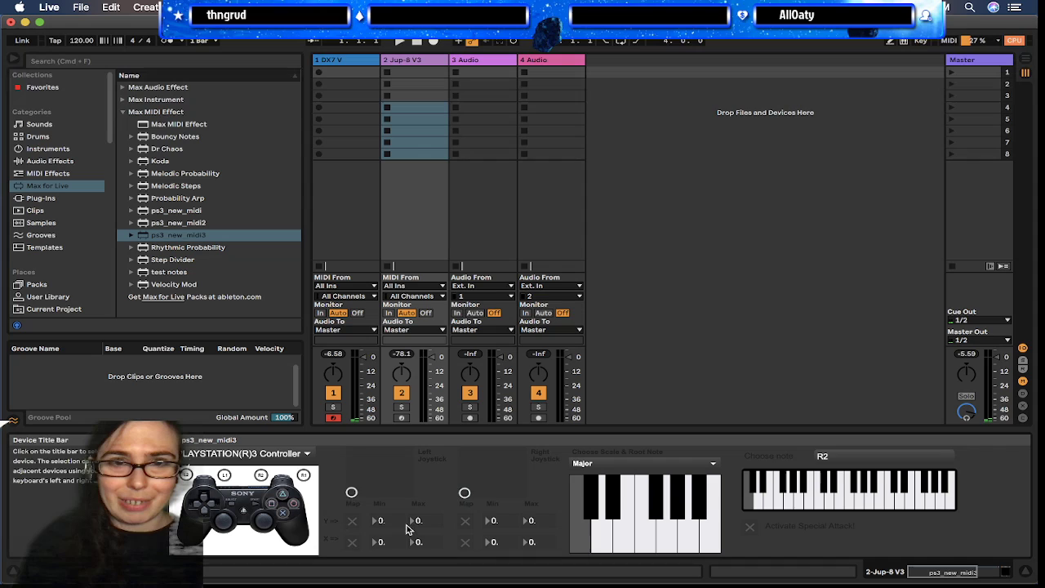
pyautogui.click(414, 64)
pyautogui.hscroll(5, 855, 559)
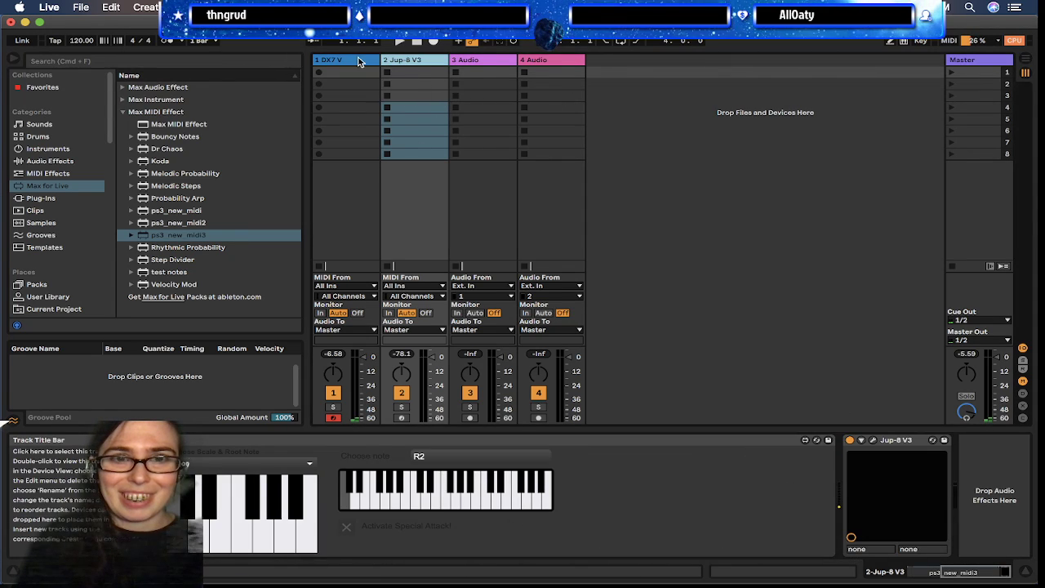
pyautogui.press('Left')
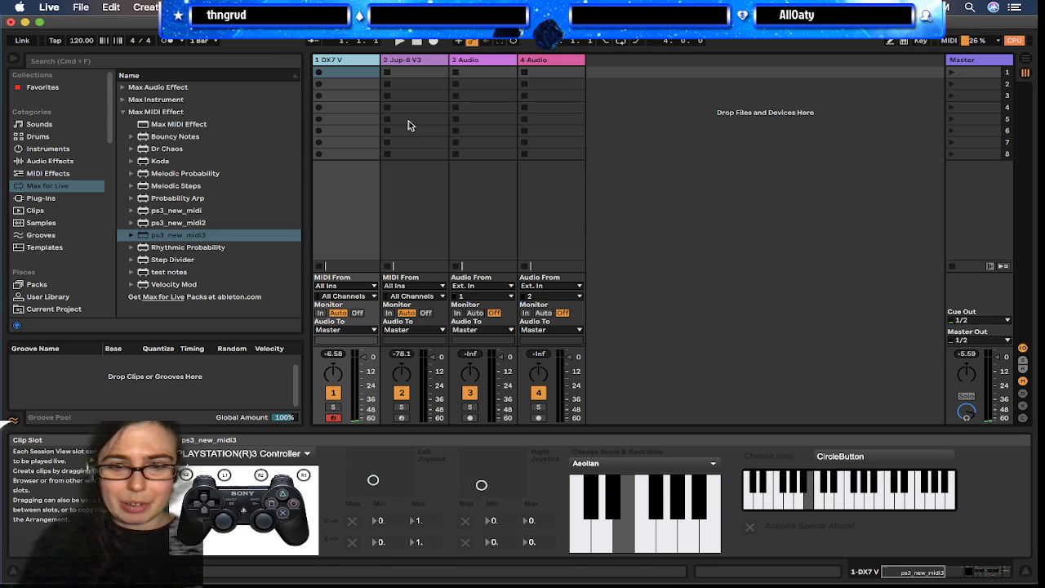
pyautogui.click(435, 59)
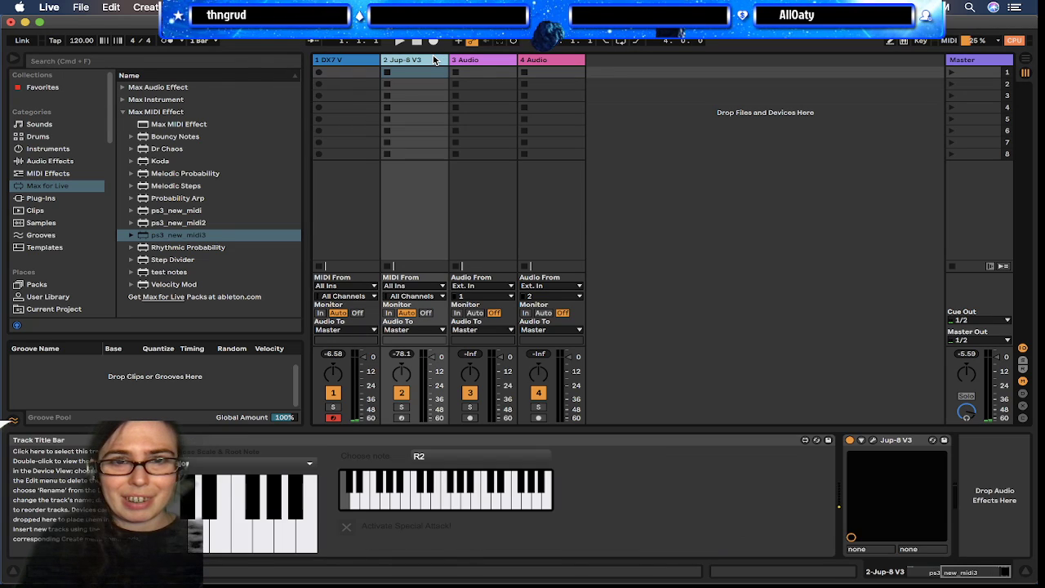
pyautogui.click(543, 491)
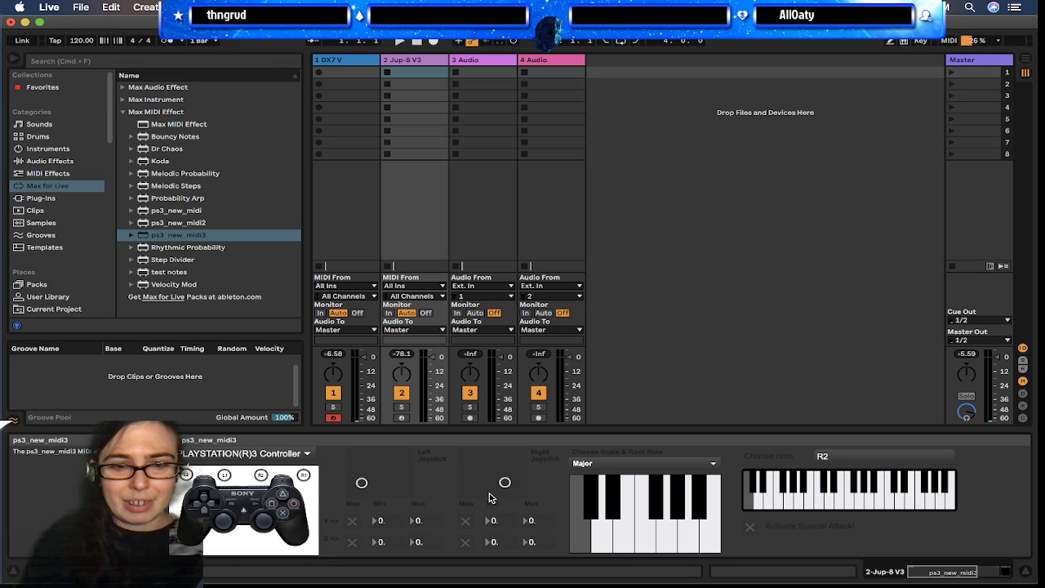
pyautogui.hscroll(5, 490, 497)
pyautogui.hscroll(-5, 491, 496)
pyautogui.hscroll(5, 490, 496)
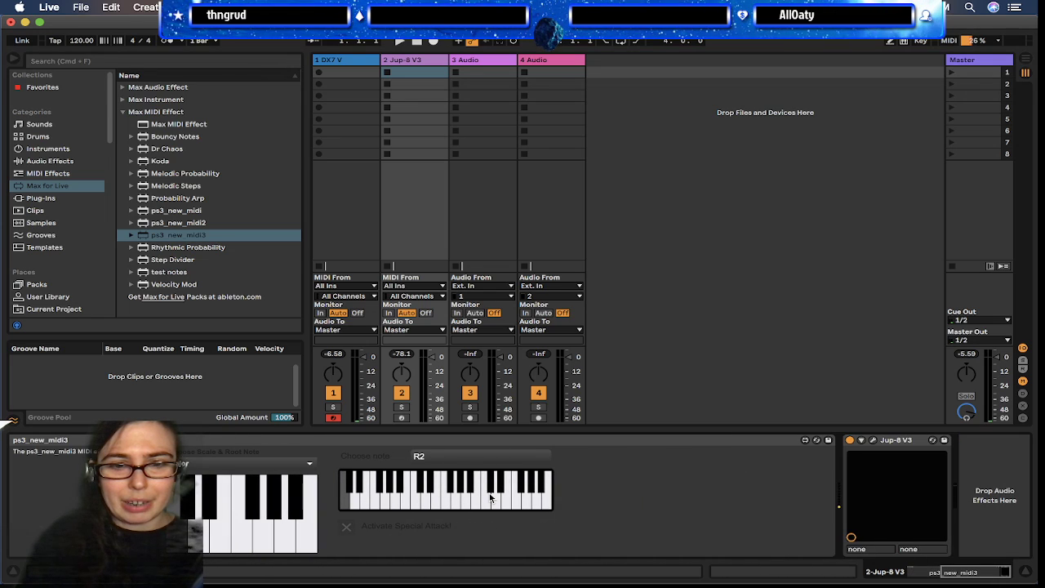
# - Examine the joystick, scale and note settings of ps3_new_midi3 on the Jup-8 V3 track against those on the DX7 V track
pyautogui.hscroll(-5, 490, 497)
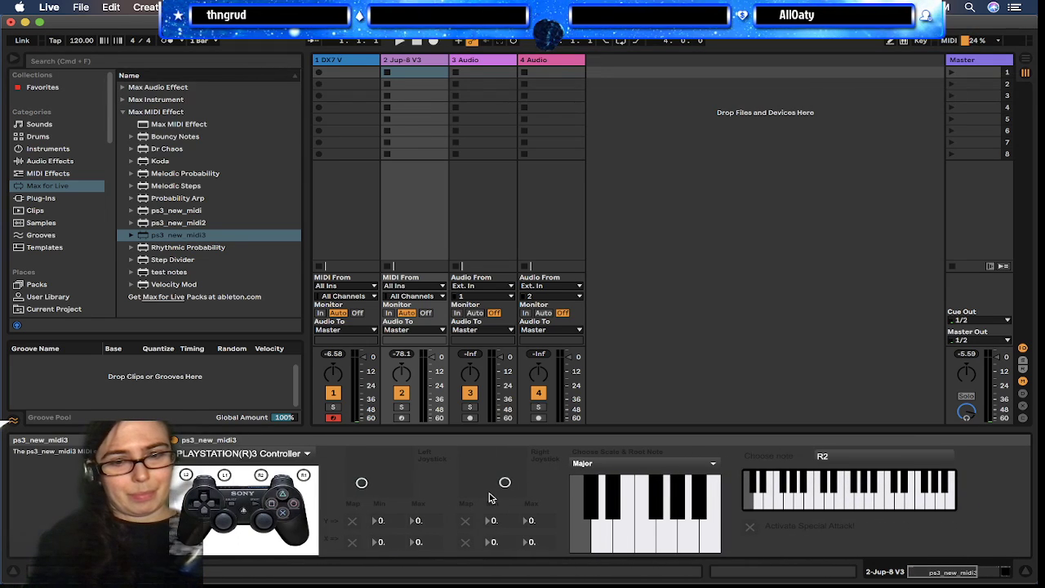
pyautogui.hscroll(6, 569, 496)
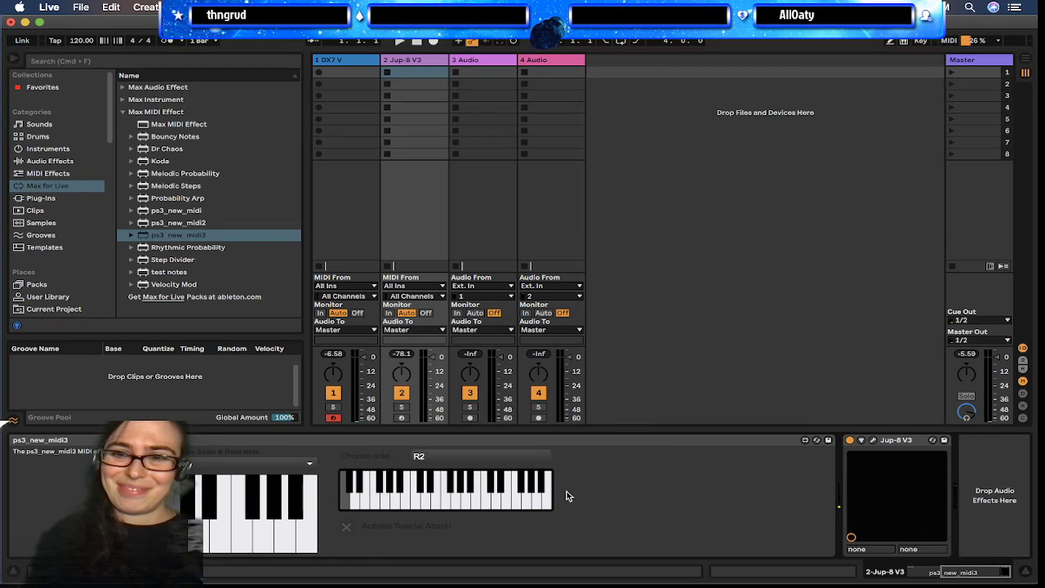
pyautogui.hscroll(-5, 569, 496)
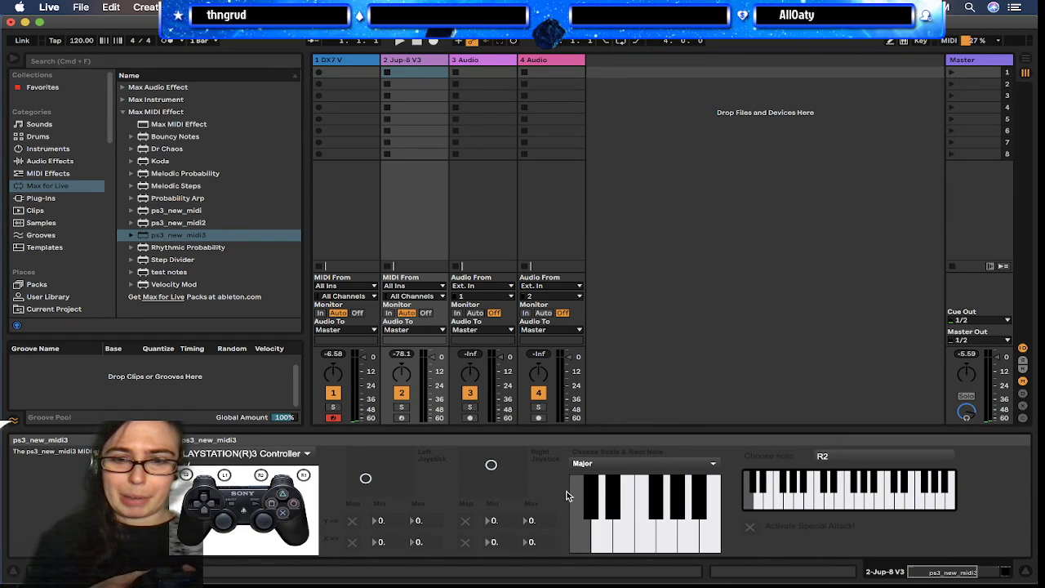
pyautogui.hscroll(2, 564, 513)
pyautogui.hscroll(-2, 563, 513)
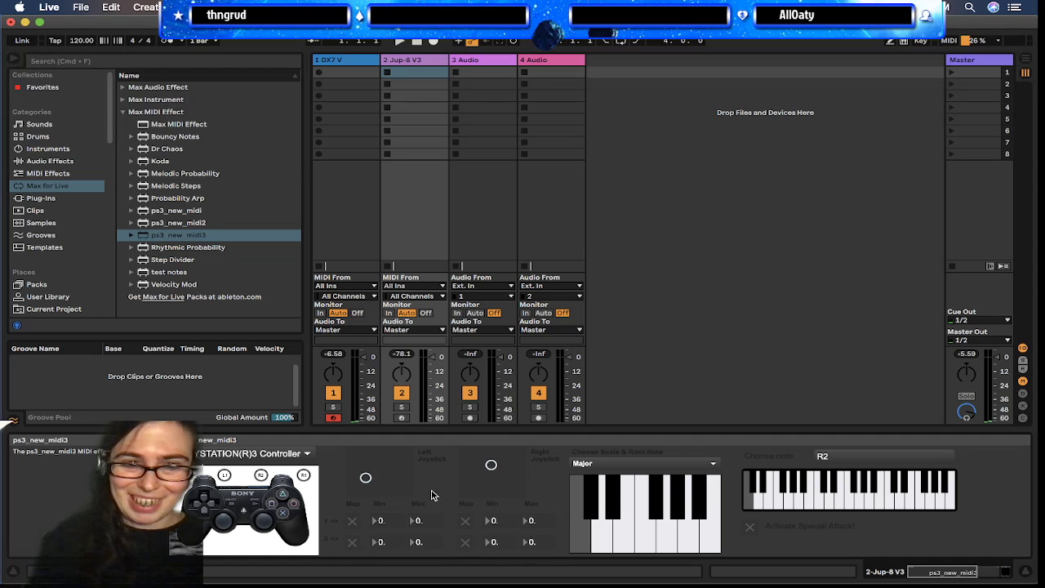
pyautogui.click(366, 61)
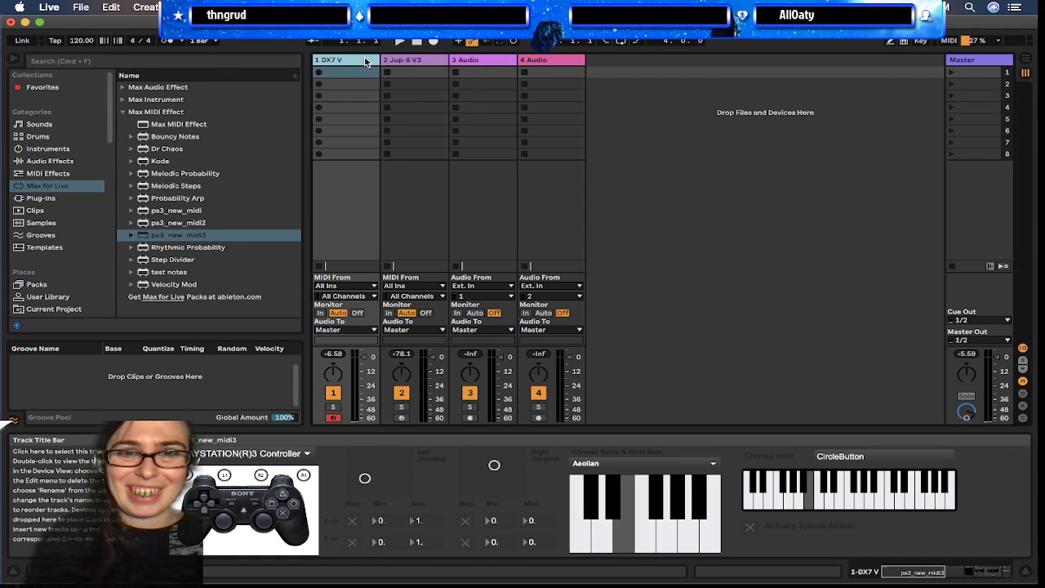
pyautogui.click(417, 61)
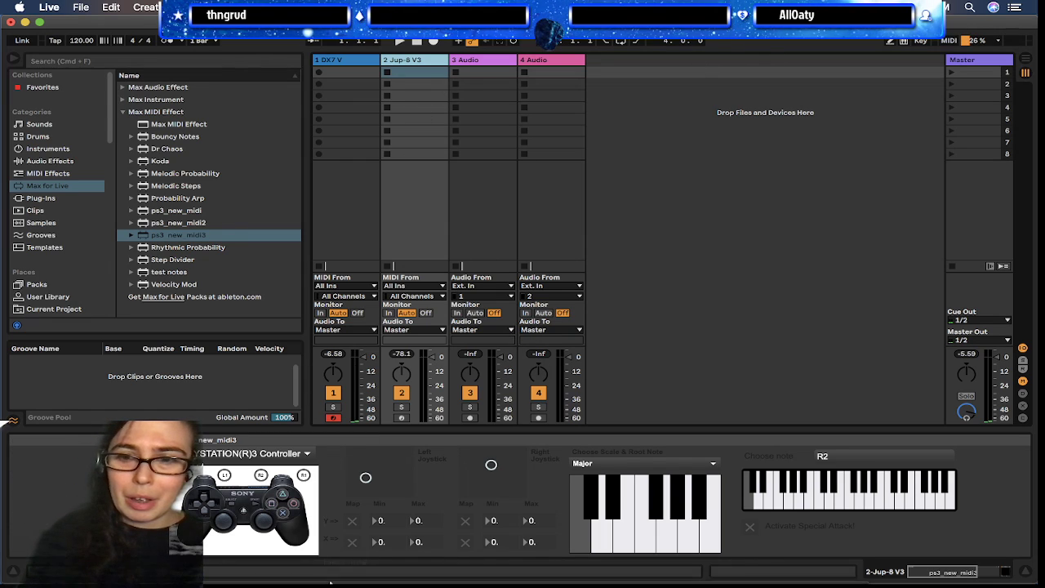
# - Delete the ps3_new_midi3 device from the Jup-8 V3 track
pyautogui.click(376, 511)
pyautogui.hscroll(5, 375, 512)
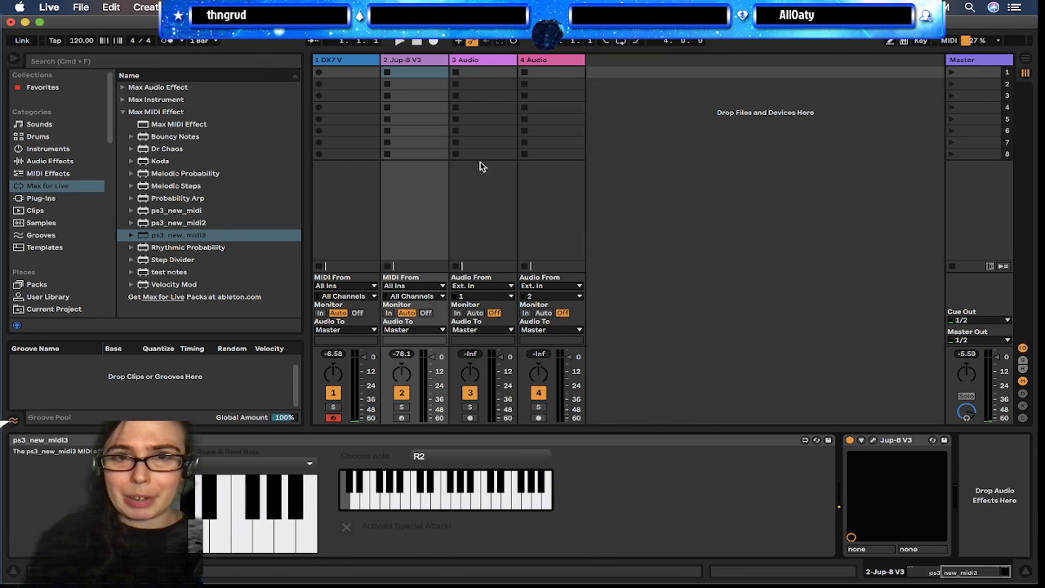
pyautogui.click(428, 63)
pyautogui.click(605, 441)
pyautogui.press('Delete')
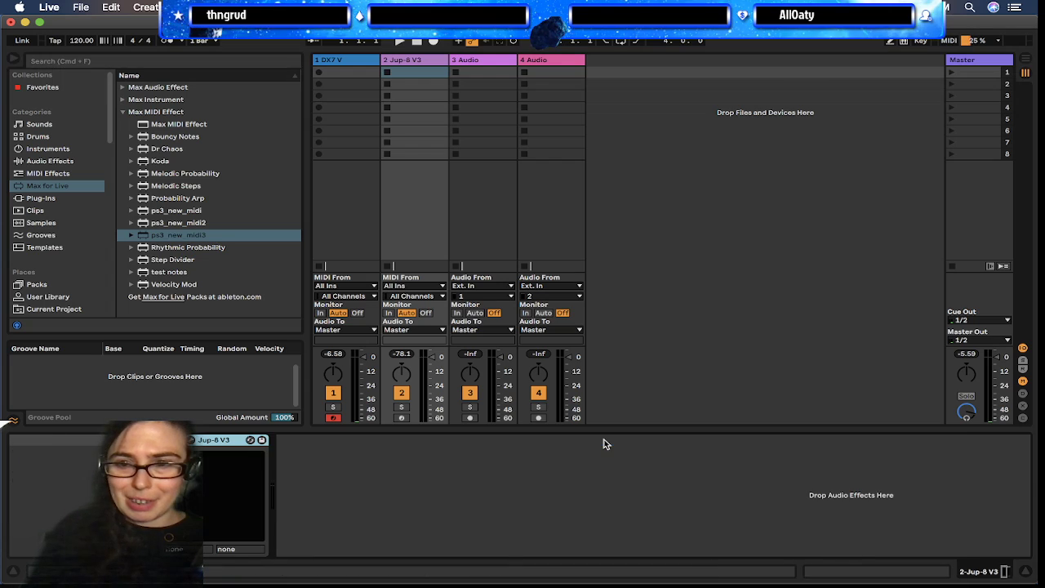
# - Delete both empty audio tracks and insert a new MIDI track after the Jup-8 V3 track
pyautogui.click(351, 62)
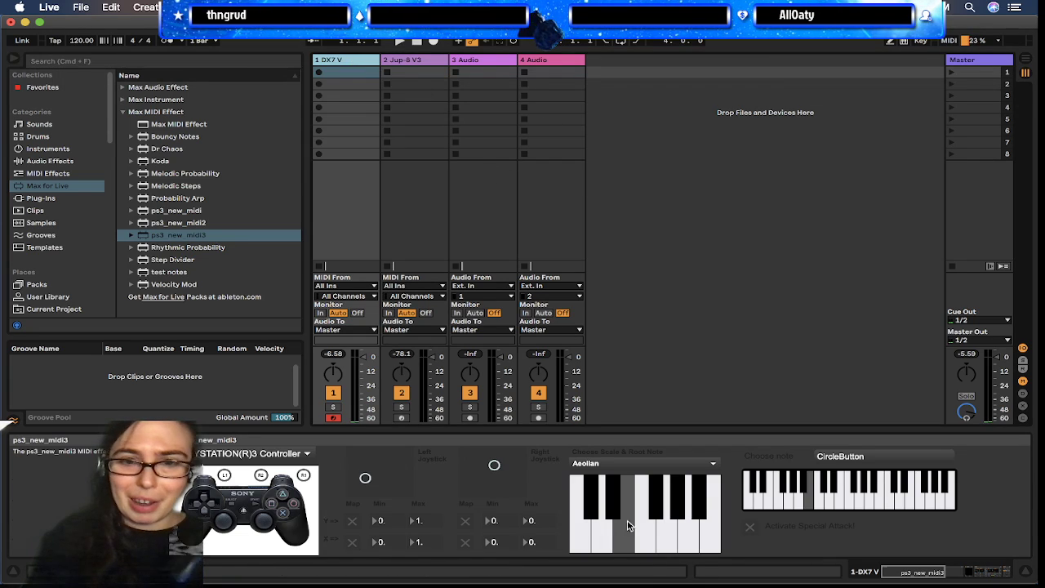
pyautogui.hscroll(5, 618, 457)
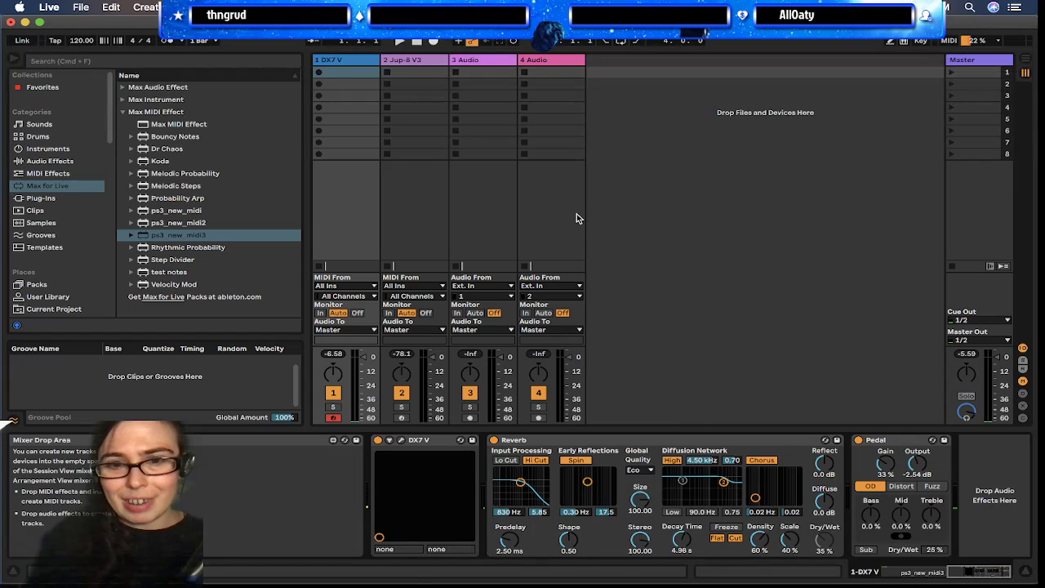
pyautogui.click(480, 61)
pyautogui.press('Delete')
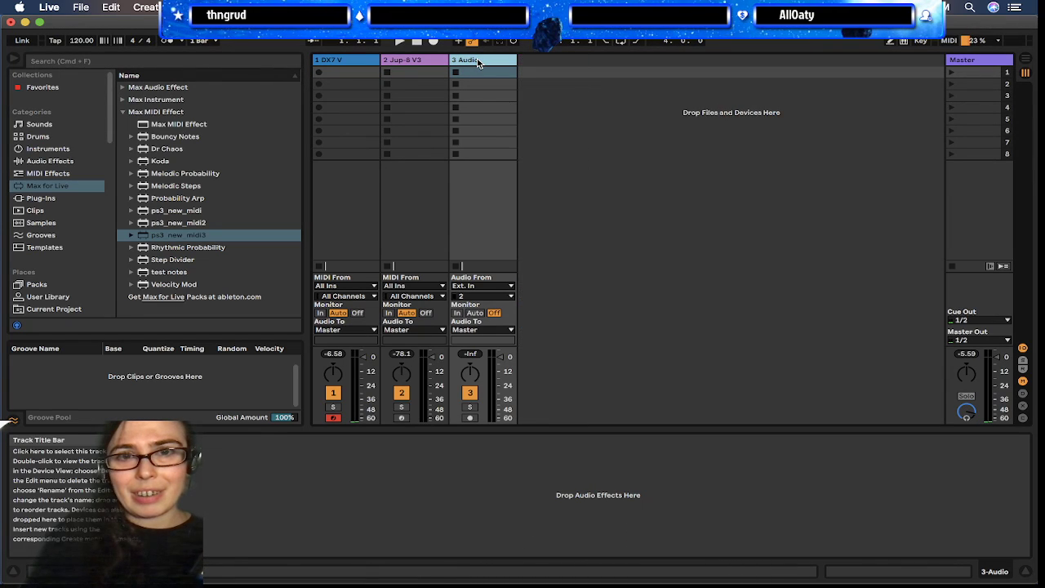
pyautogui.press('Delete')
pyautogui.press('super+shift+t')
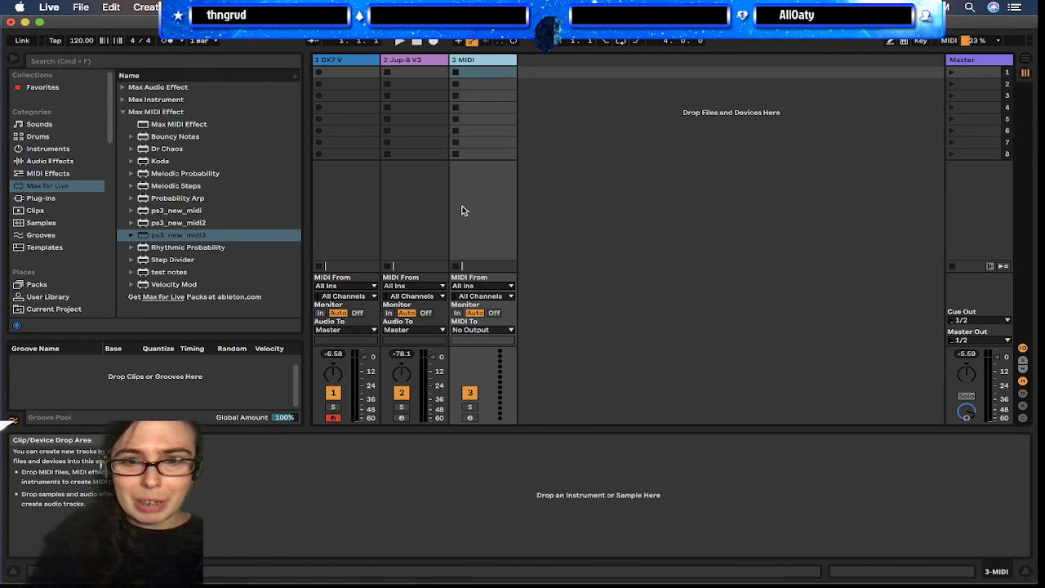
# - Move the DX7 V instrument with its Reverb and Pedal effects from track 1 to the new MIDI track 3
pyautogui.click(345, 62)
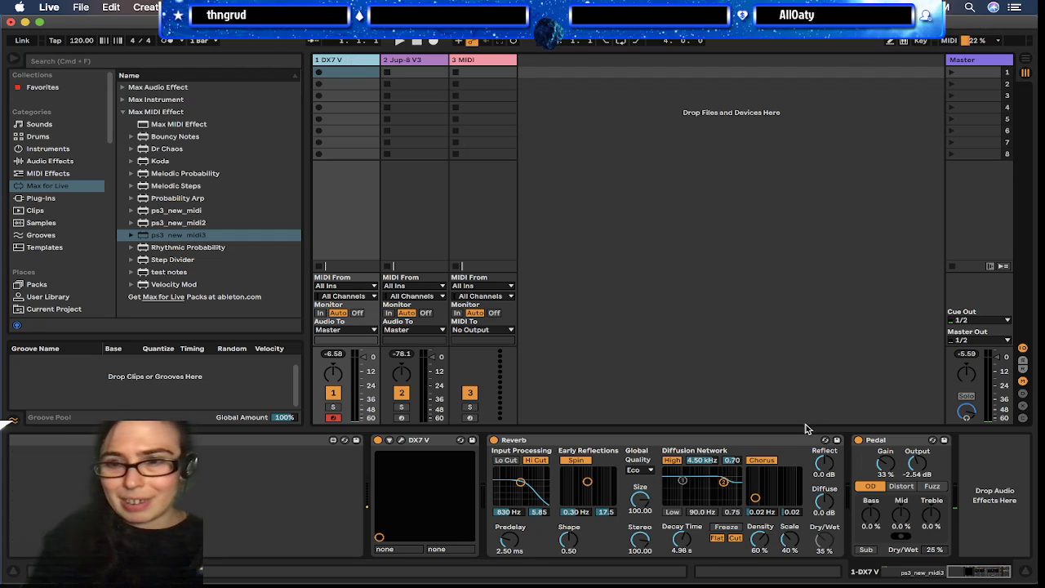
pyautogui.click(429, 442)
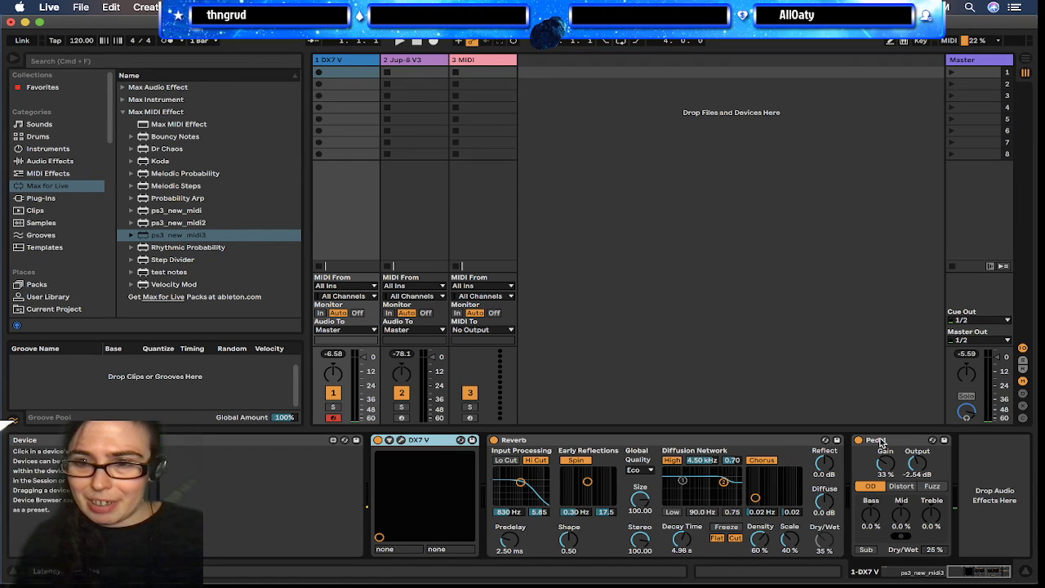
pyautogui.keyDown('shift'); pyautogui.click(913, 442); pyautogui.keyUp('shift')
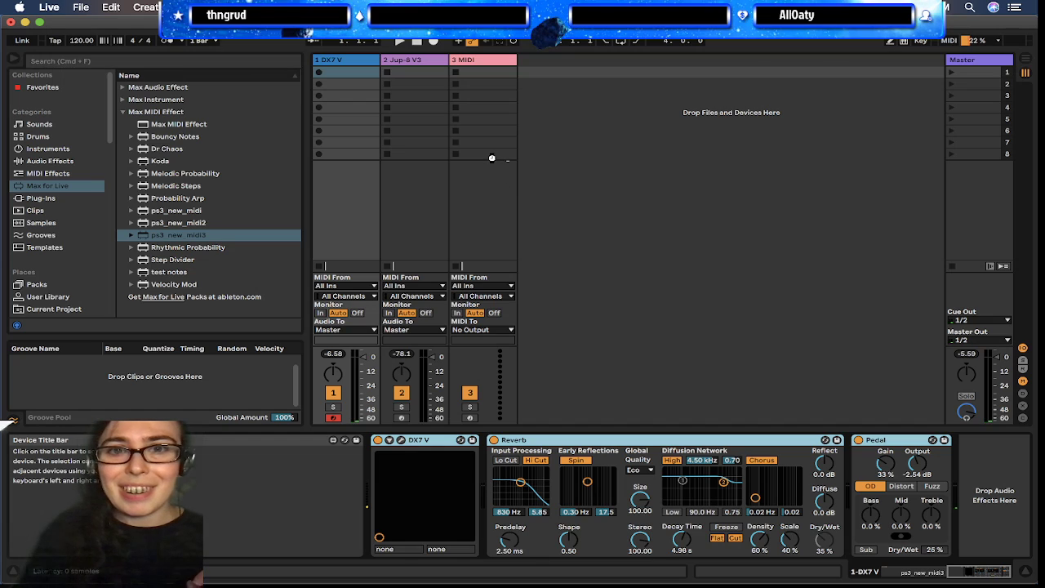
pyautogui.moveTo(492, 158); pyautogui.dragTo(493, 158)
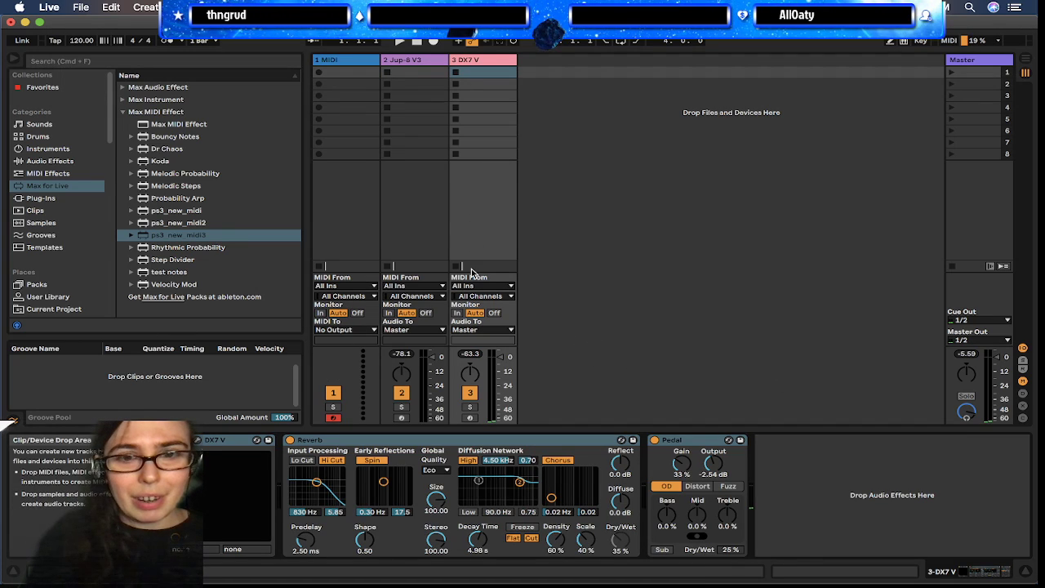
# - Set the MIDI input of the Jup-8 V3 and DX7 V tracks to 1-MIDI and arm both along with track 1
pyautogui.click(425, 287)
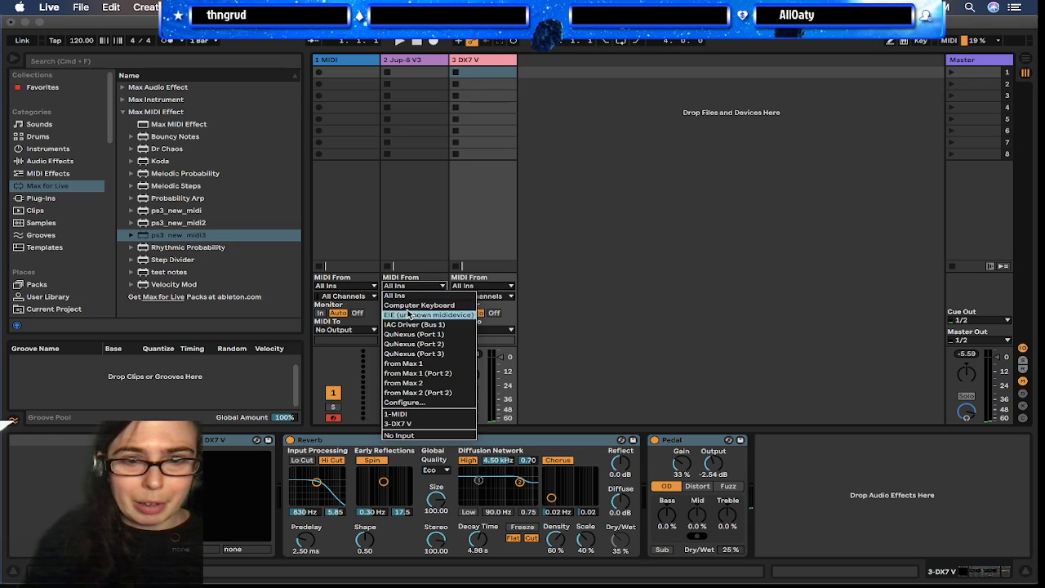
pyautogui.click(397, 414)
pyautogui.click(490, 286)
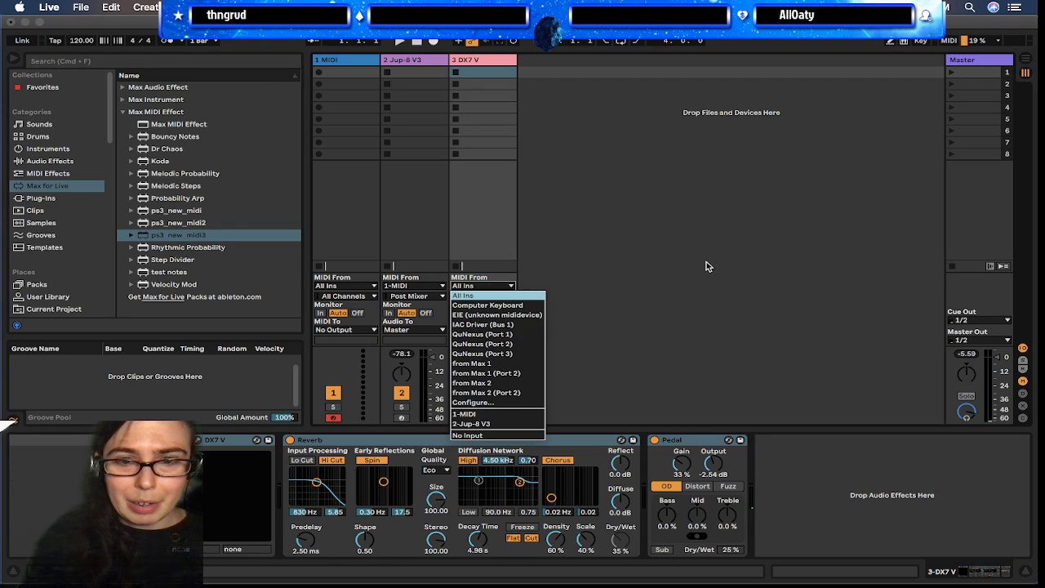
pyautogui.click(494, 418)
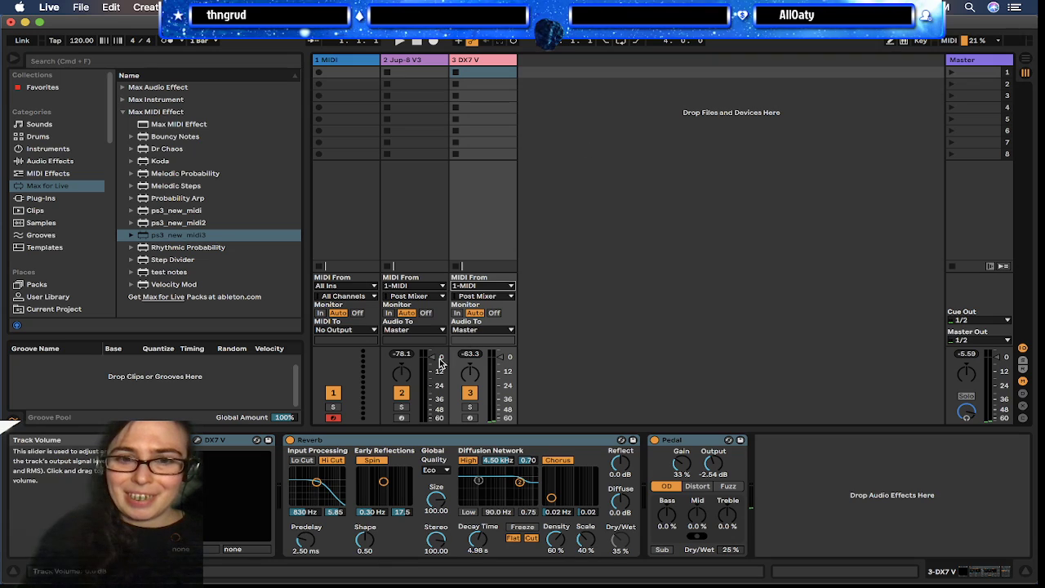
pyautogui.keyDown('super'); pyautogui.click(402, 418); pyautogui.keyUp('super')
pyautogui.keyDown('super'); pyautogui.click(471, 418); pyautogui.keyUp('super')
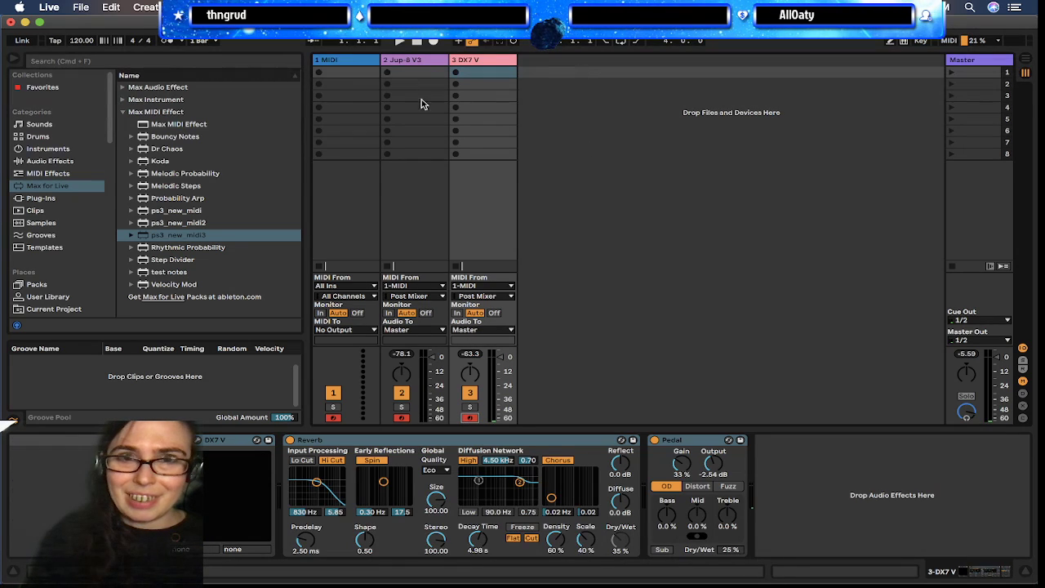
# - View the ps3_new_midi3 controller device on track 1 and check the effects on the DX7 V track
pyautogui.click(339, 61)
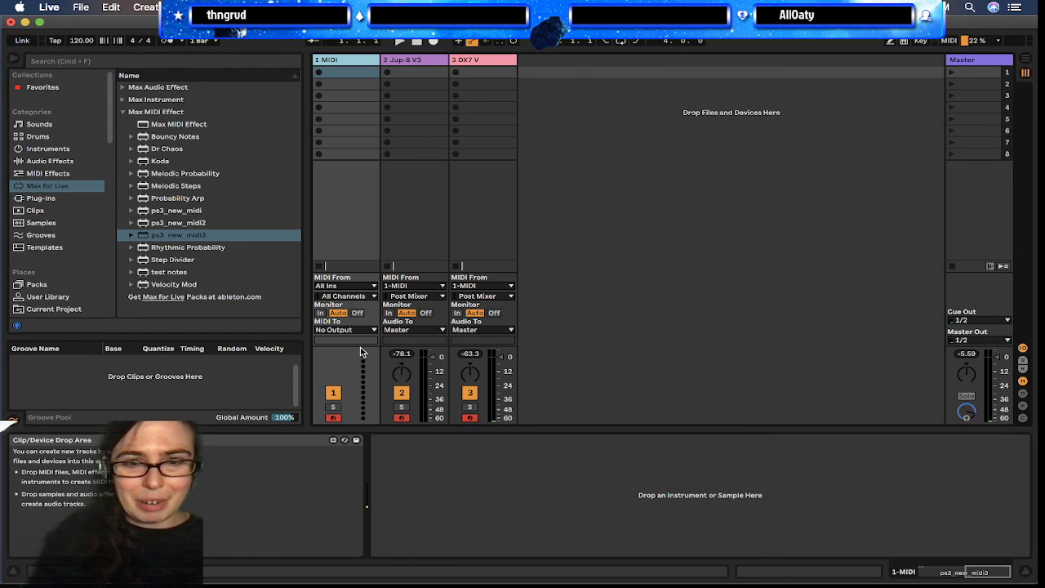
pyautogui.click(282, 511)
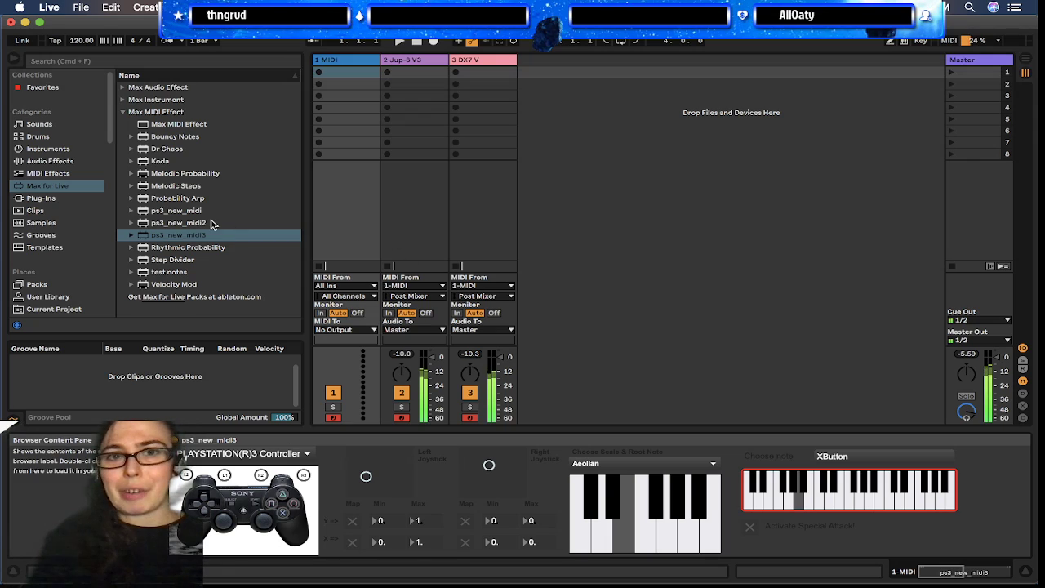
pyautogui.click(482, 61)
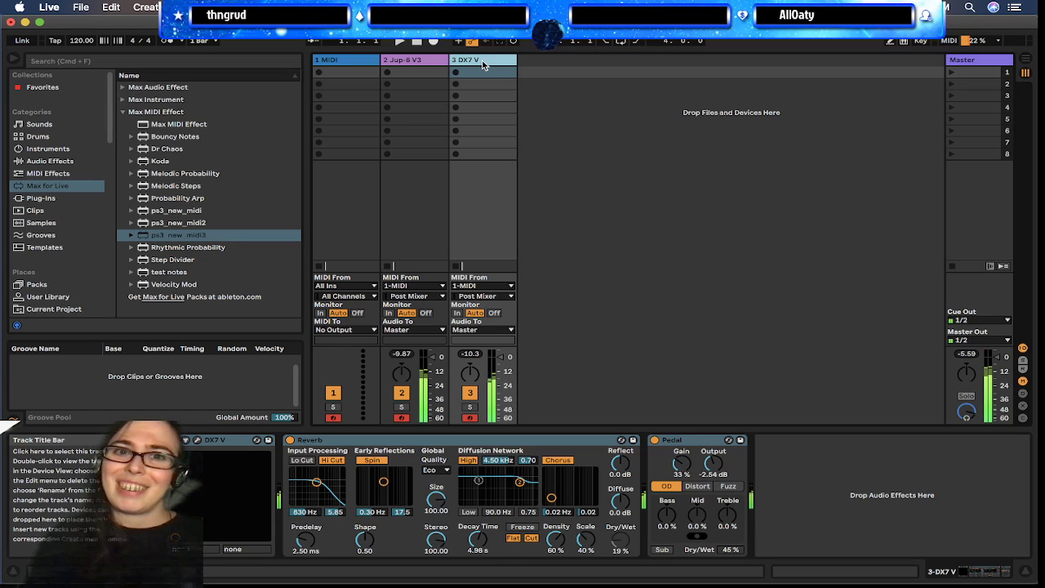
# - Open the Jup-8 V3 instrument window from track 2 and resize it to 50%
pyautogui.click(400, 63)
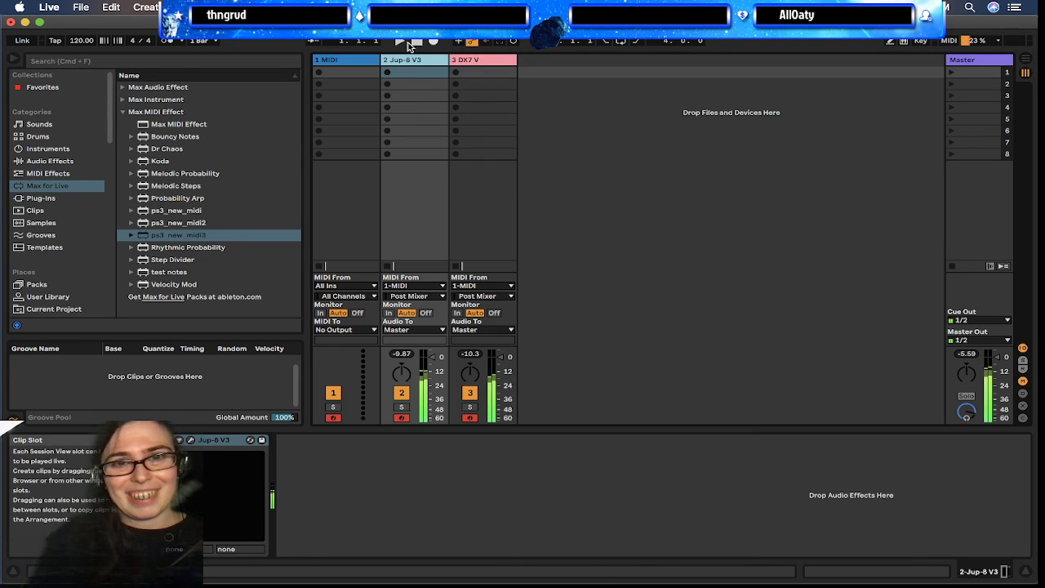
pyautogui.click(180, 440)
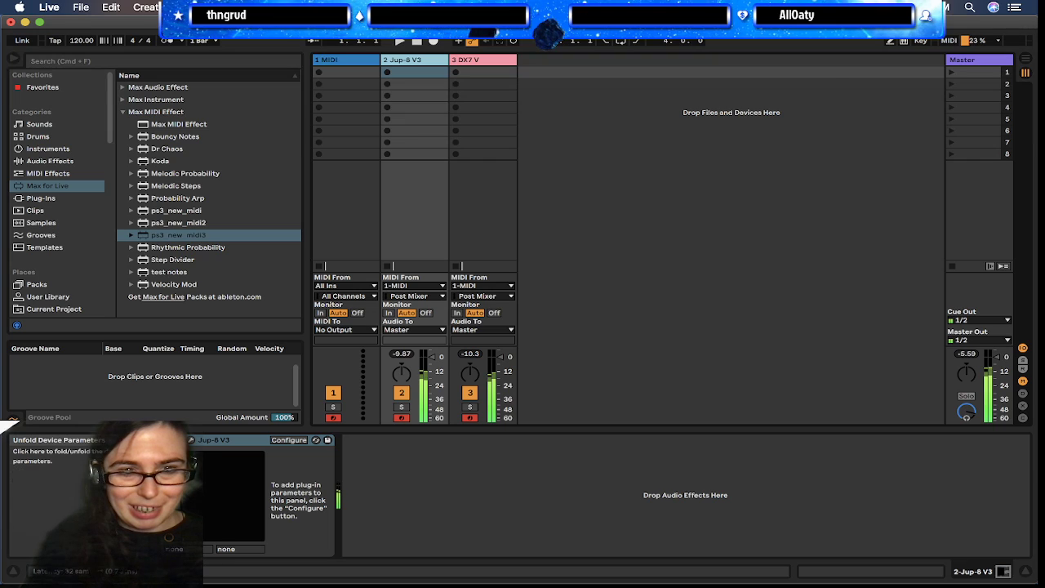
pyautogui.click(190, 441)
pyautogui.click(190, 440)
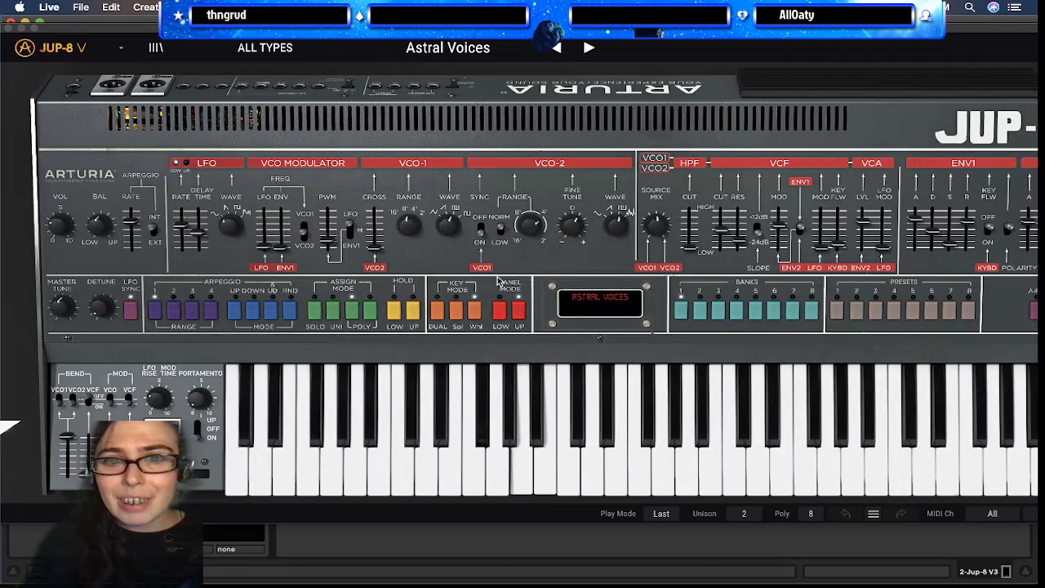
pyautogui.click(70, 47)
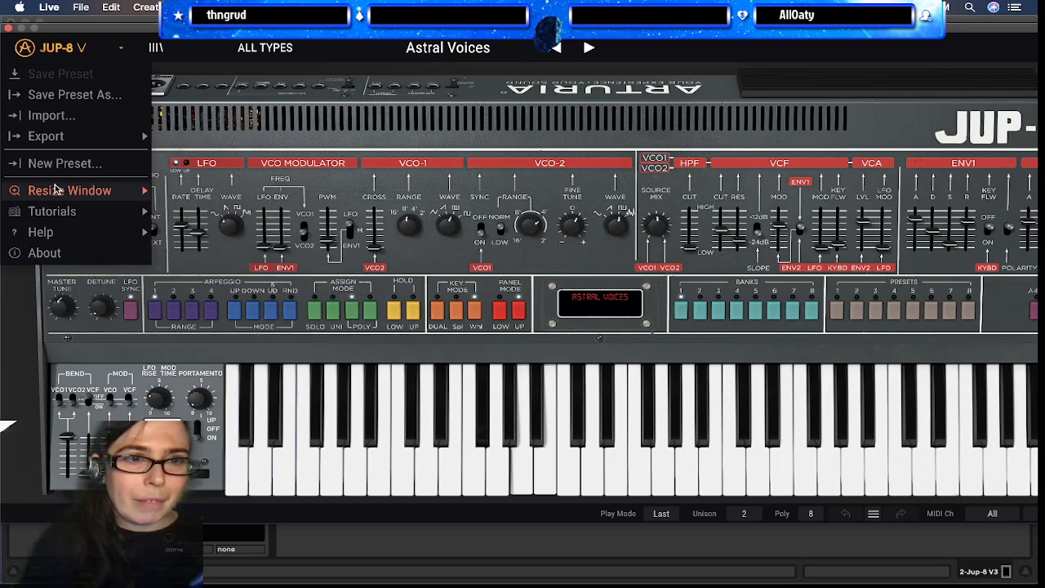
pyautogui.moveTo(119, 202)
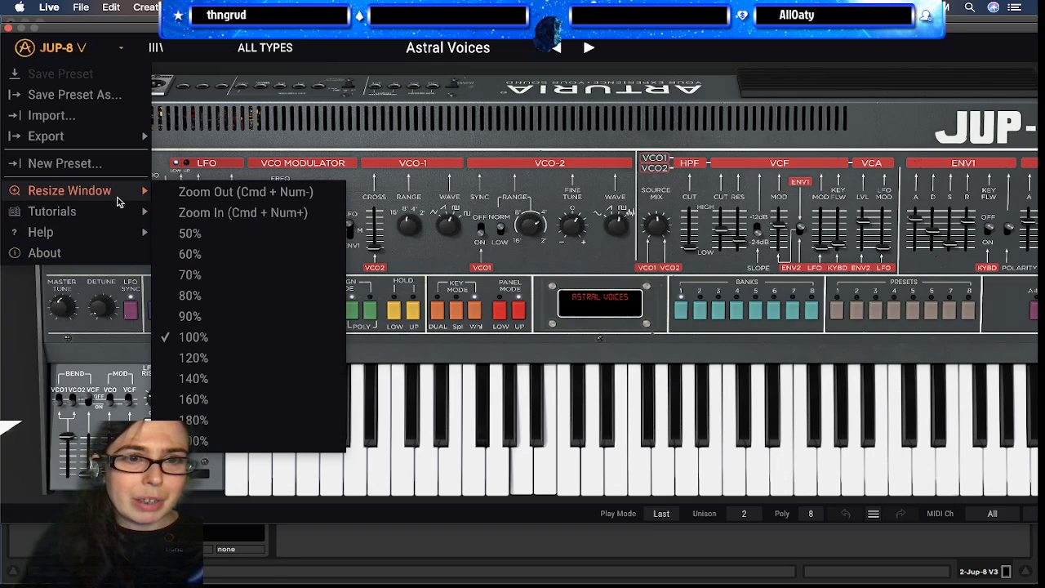
pyautogui.click(263, 245)
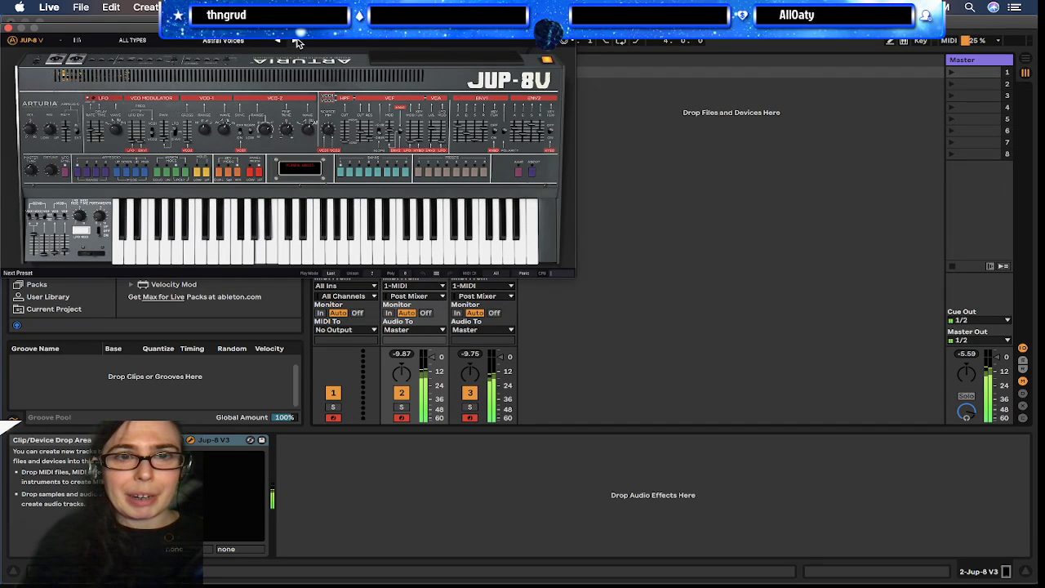
# - Move the Jup-8 V3 window clear of the browser and resize it to 70%
pyautogui.moveTo(313, 33); pyautogui.dragTo(608, 54)
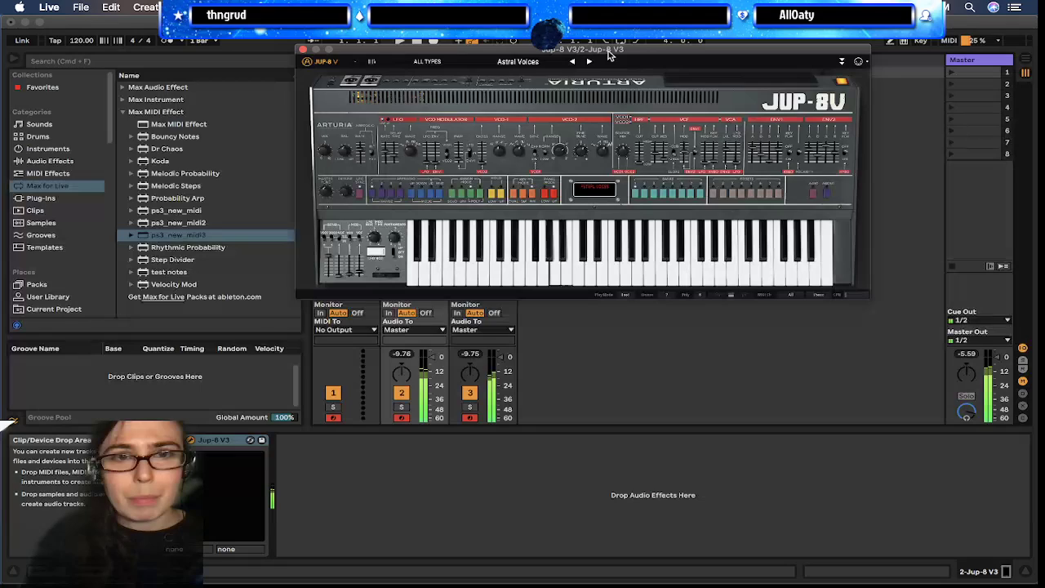
pyautogui.click(319, 63)
pyautogui.moveTo(329, 140)
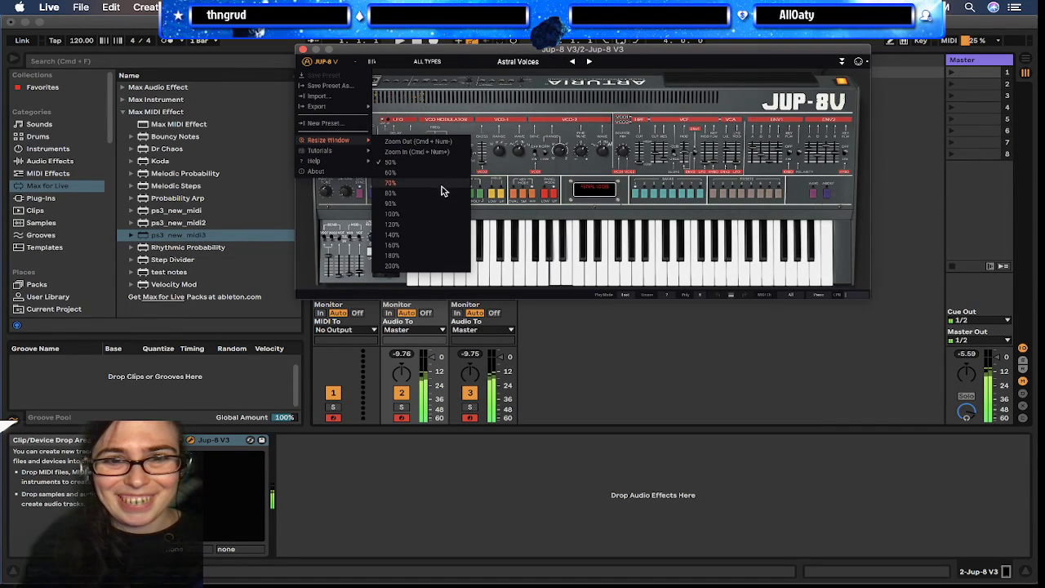
pyautogui.click(439, 185)
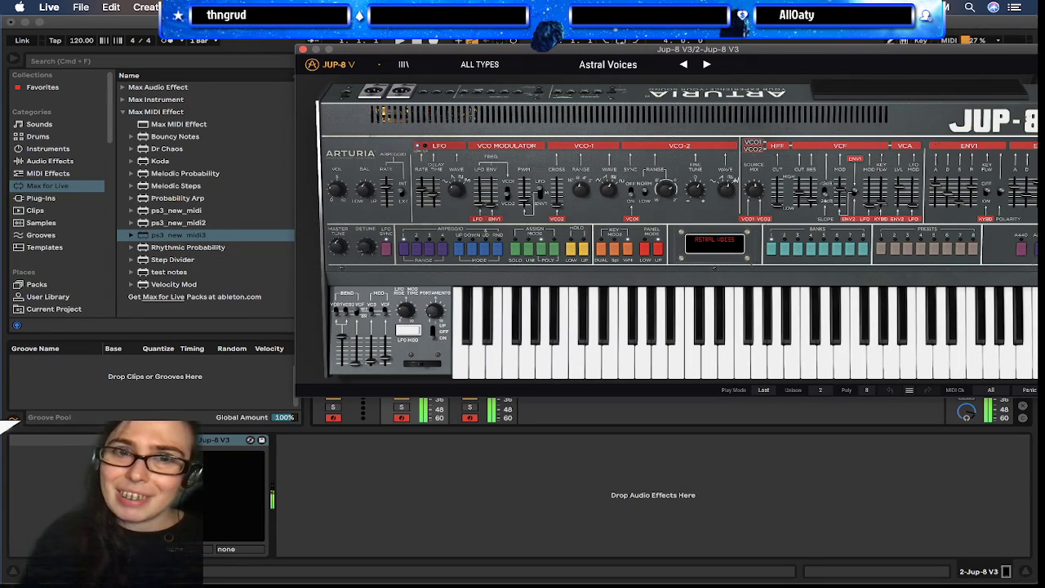
# - Unfold the Jup-8 V3 device parameters, turn on Configure mode and reposition the instrument window so its whole panel is visible
pyautogui.moveTo(382, 50); pyautogui.dragTo(644, 101)
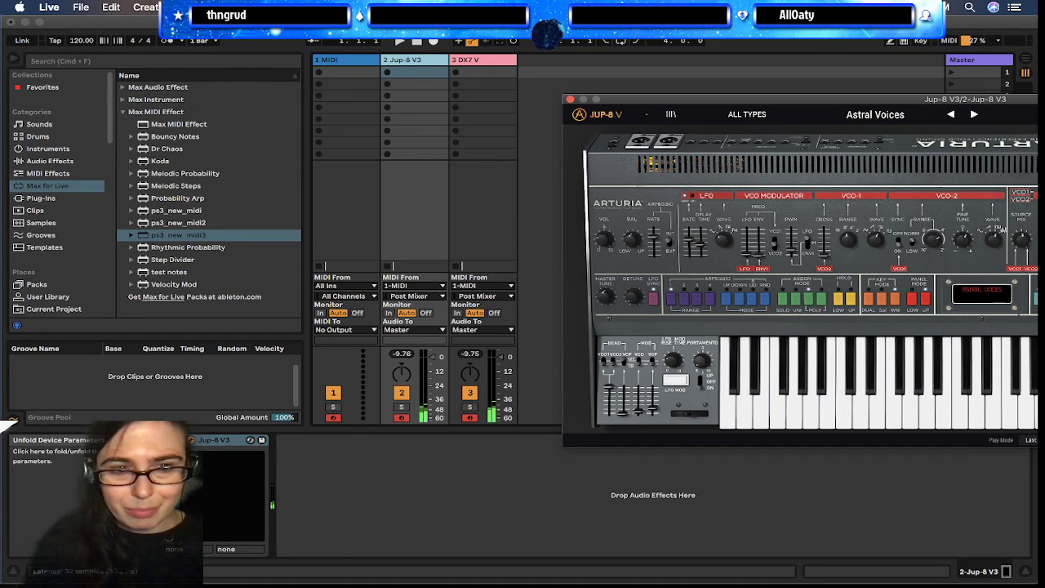
pyautogui.click(191, 441)
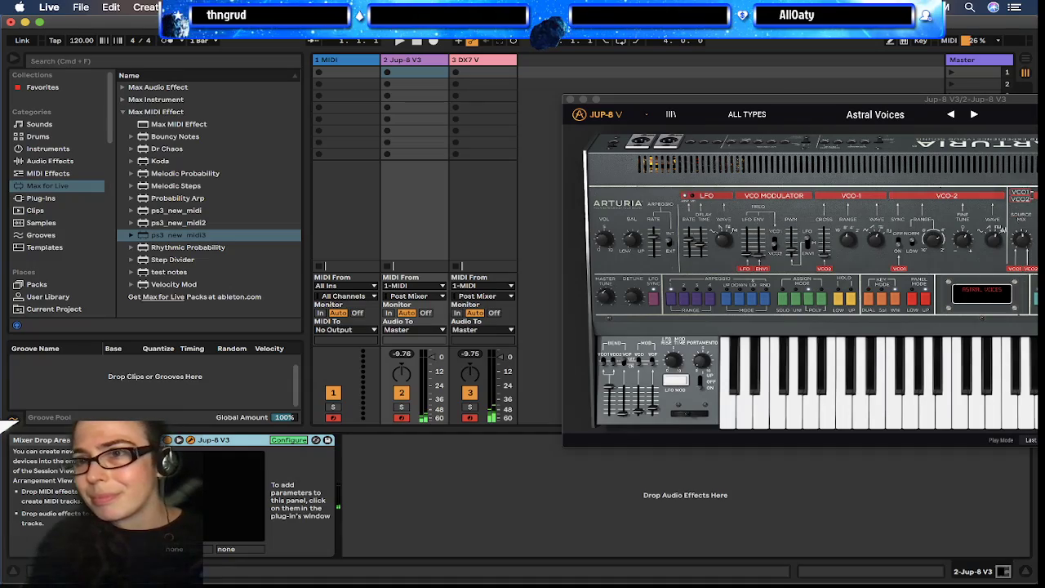
pyautogui.moveTo(1027, 101); pyautogui.dragTo(642, 35)
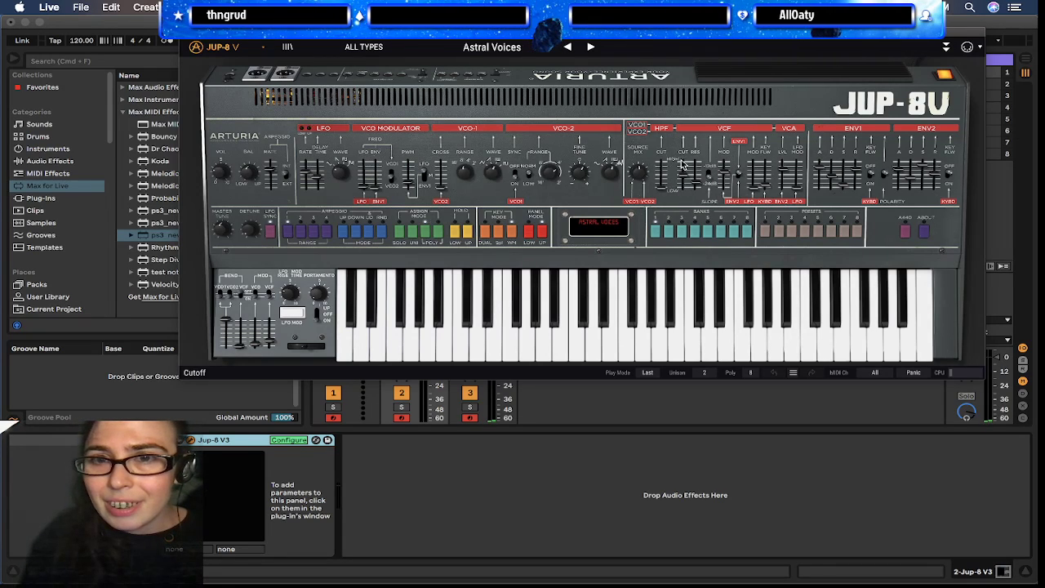
# - Add the VCF Cutoff and Resonance to the Jup-8 V3 device's configured parameters, close the instrument window and turn off Configure mode
pyautogui.moveTo(682, 164); pyautogui.dragTo(684, 176)
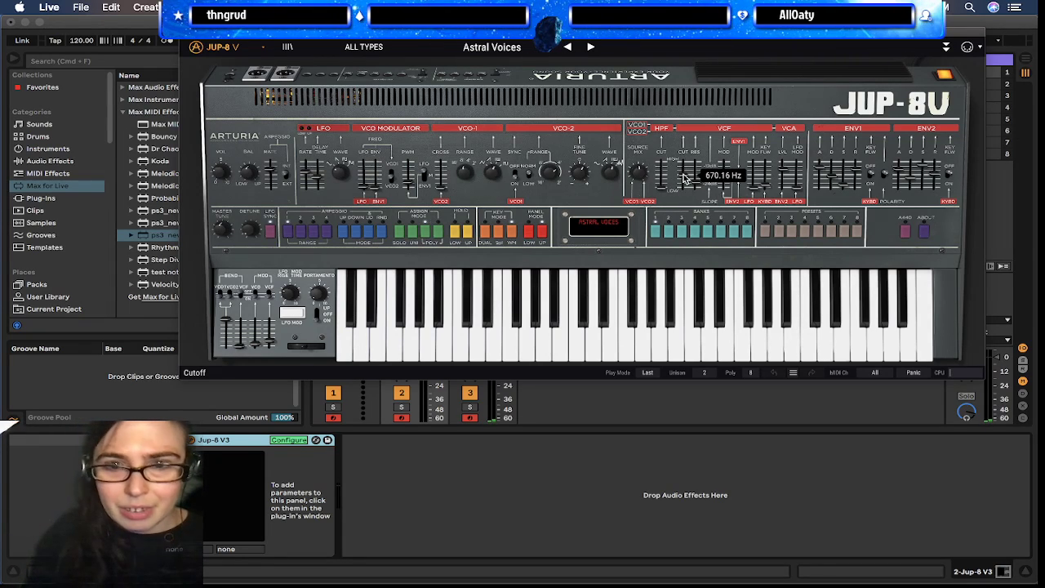
pyautogui.click(685, 177)
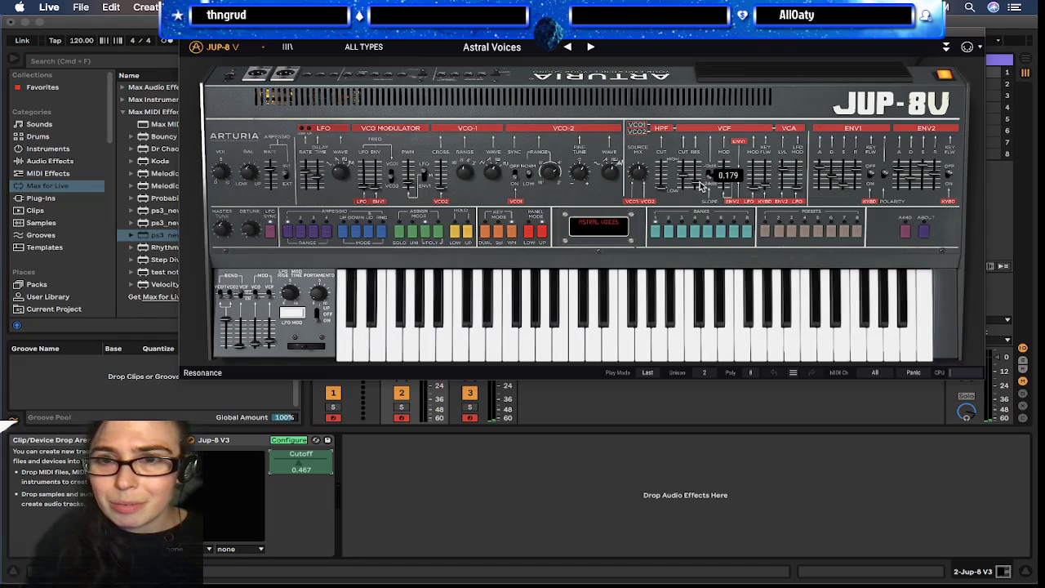
pyautogui.click(697, 181)
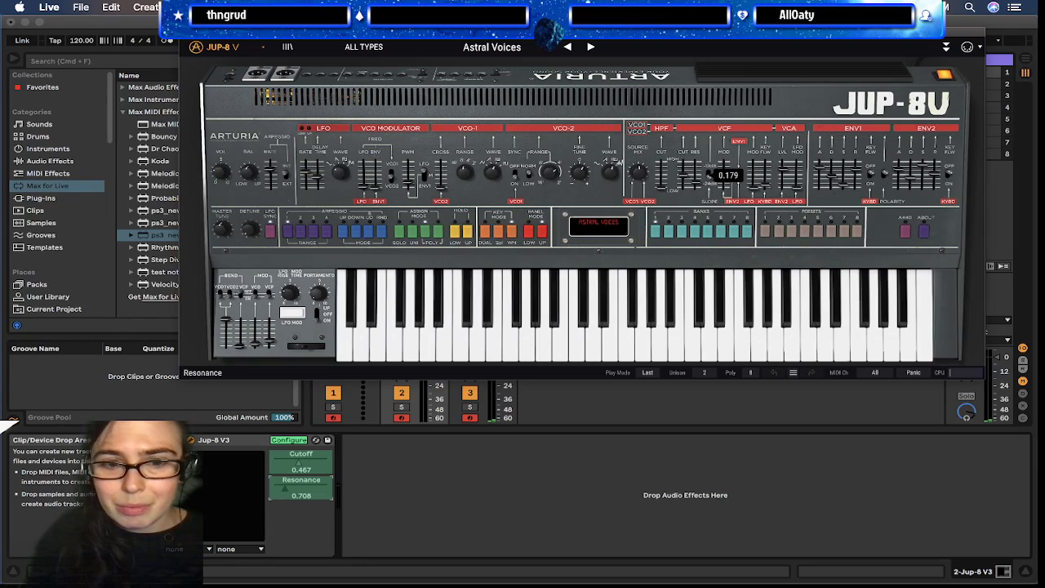
pyautogui.click(189, 33)
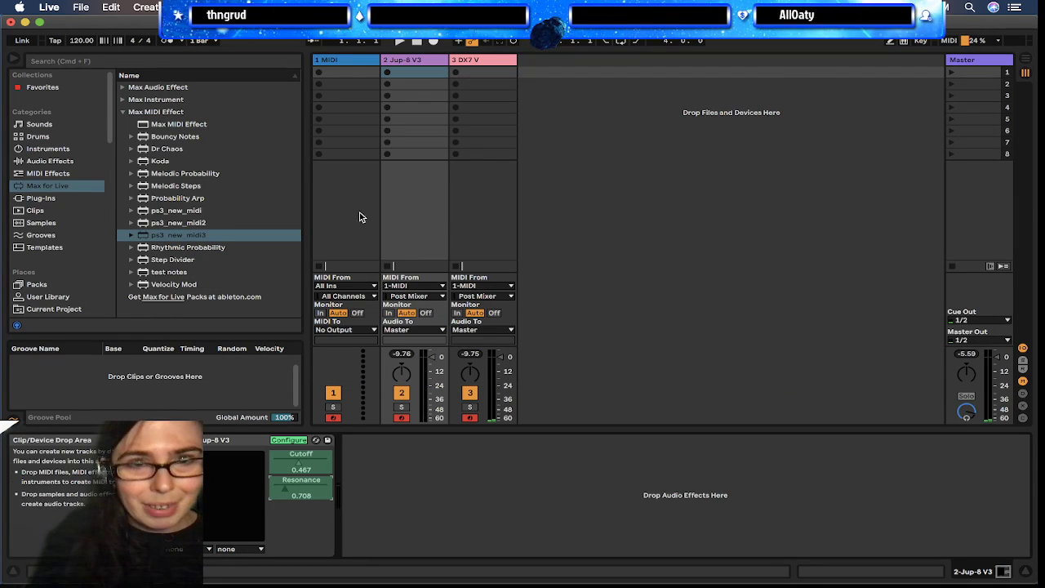
pyautogui.click(288, 441)
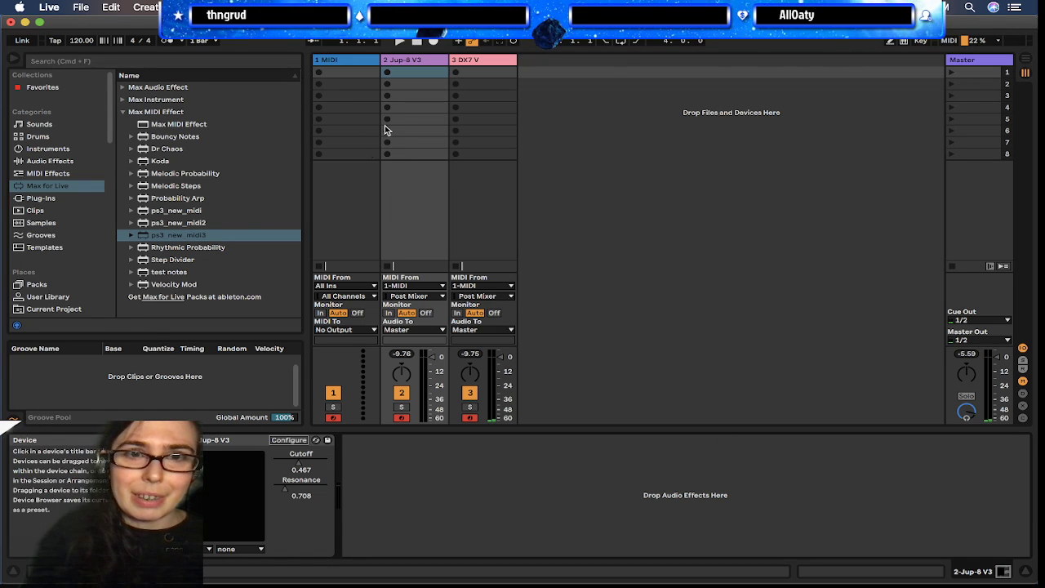
# - Map the right joystick's X and Y axes in ps3_new_midi3 to the Jup-8 V3 Cutoff and Resonance parameters
pyautogui.click(343, 71)
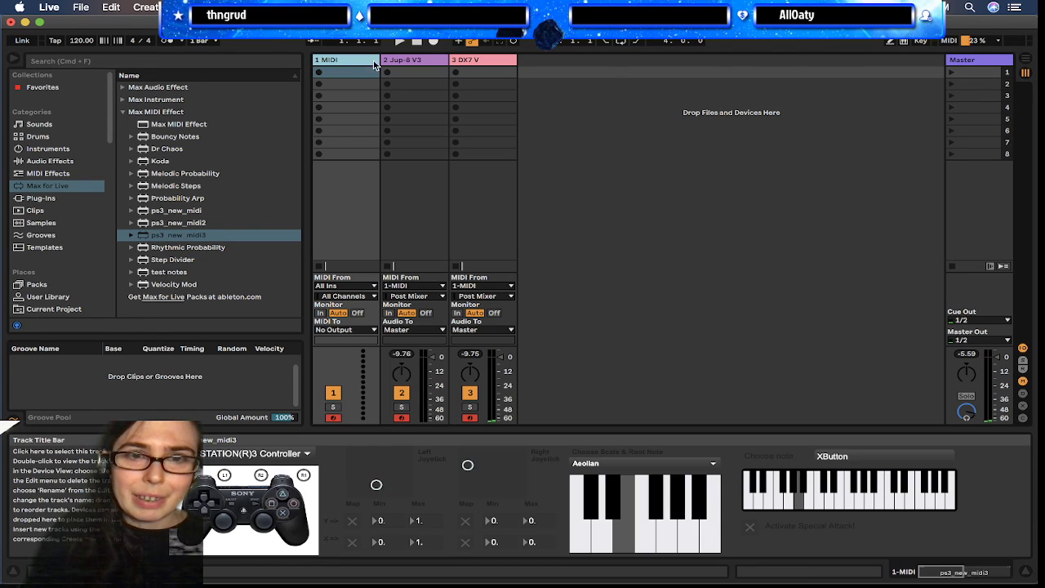
pyautogui.click(480, 62)
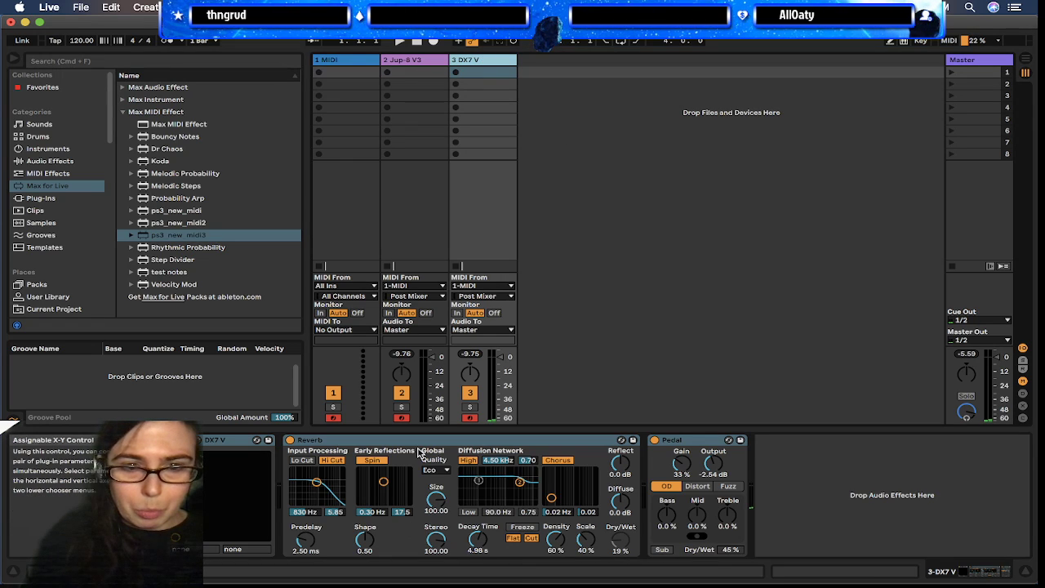
pyautogui.click(412, 73)
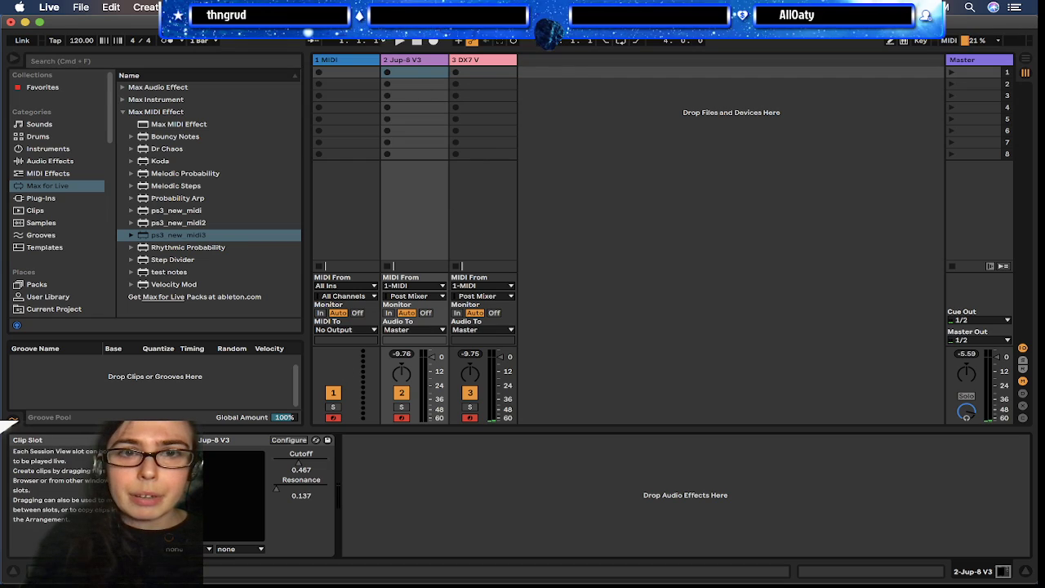
pyautogui.press('Left')
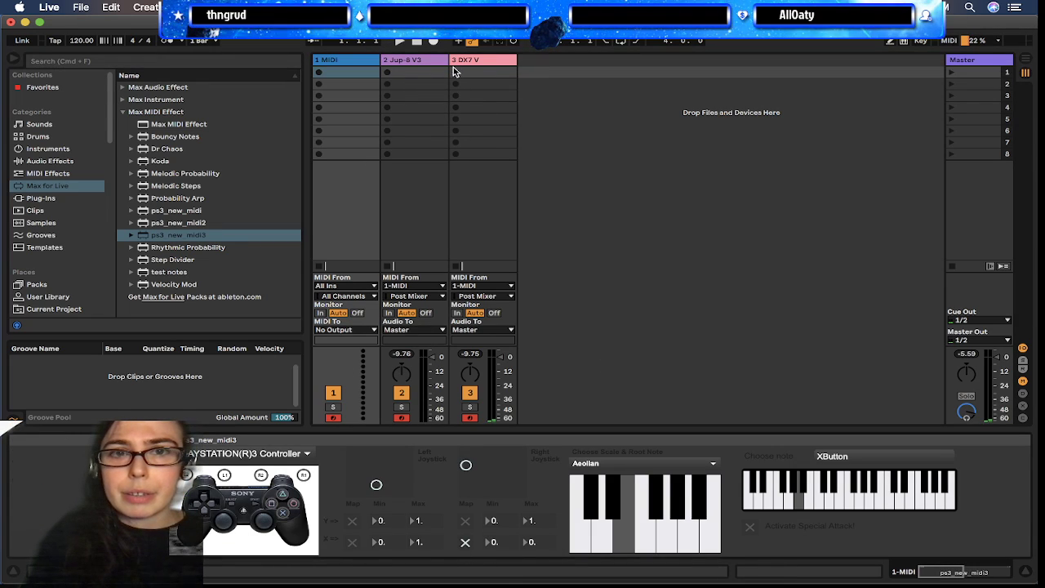
pyautogui.click(412, 71)
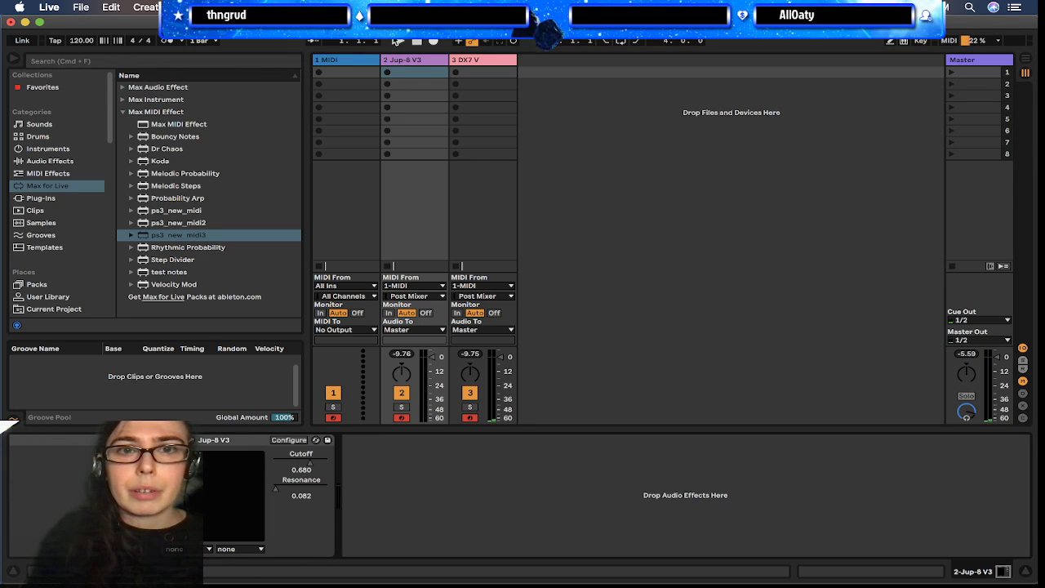
# - Set the right joystick's maximum to 1 for Y and 0.66 for X in the controller device on track 1
pyautogui.click(360, 62)
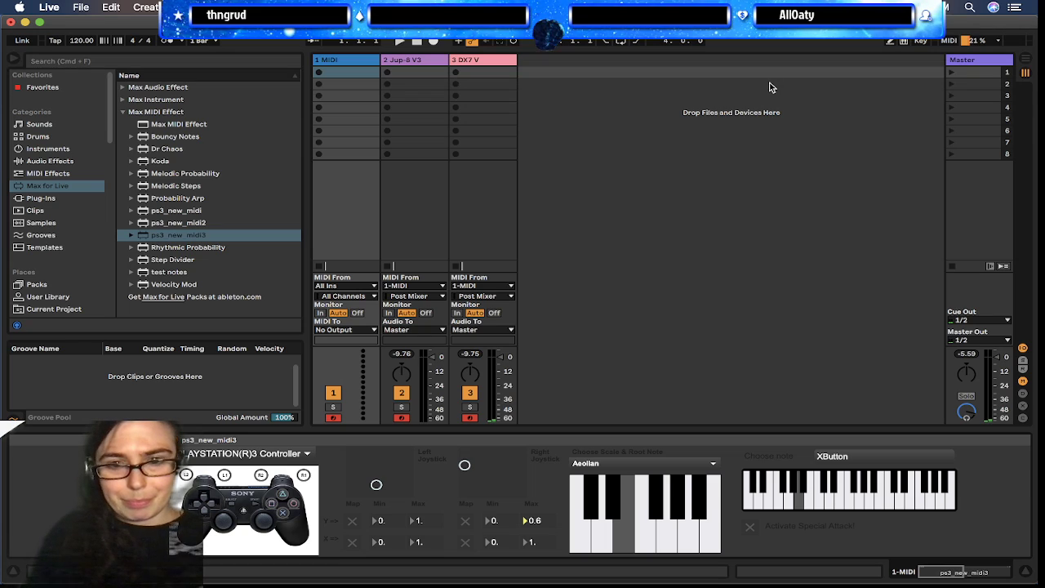
pyautogui.click(413, 63)
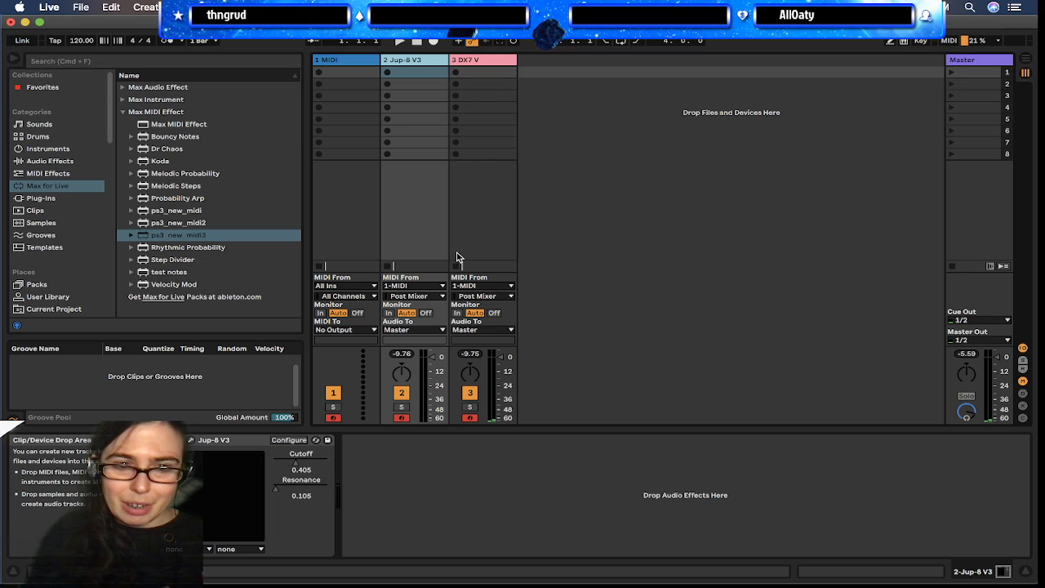
pyautogui.click(367, 63)
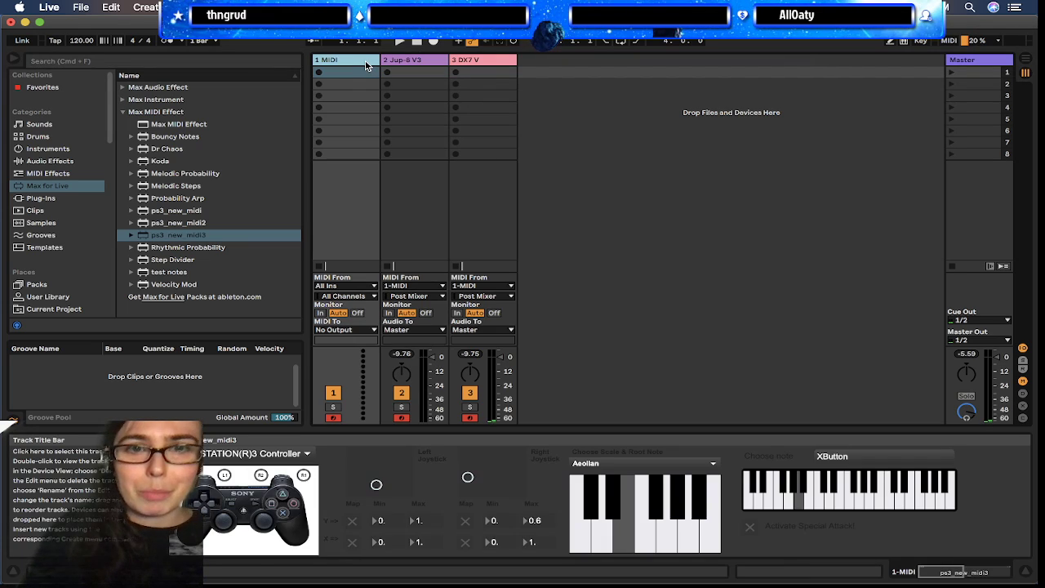
pyautogui.click(541, 526)
pyautogui.write('1.')
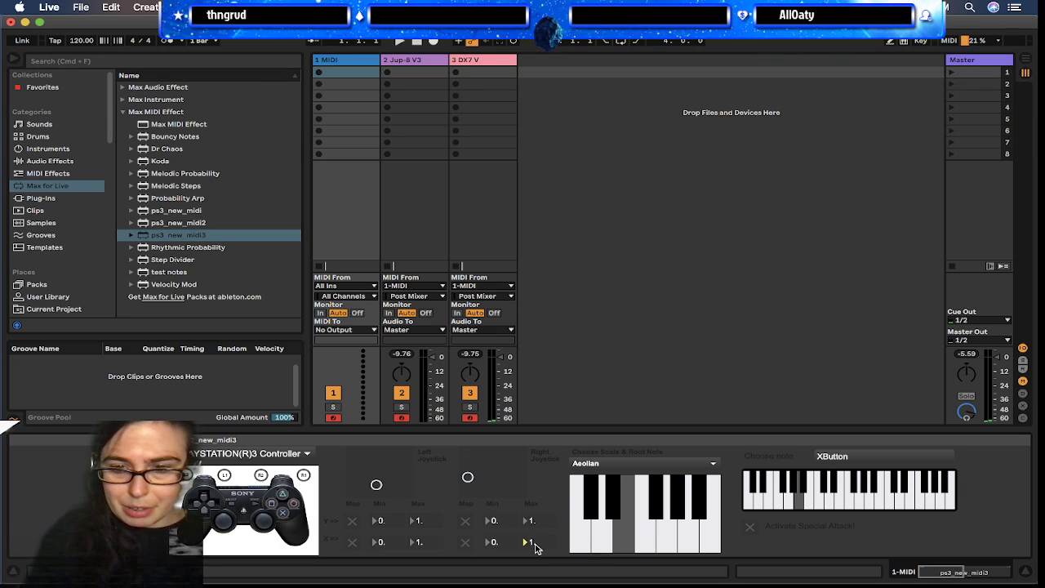
pyautogui.moveTo(536, 542); pyautogui.dragTo(537, 559)
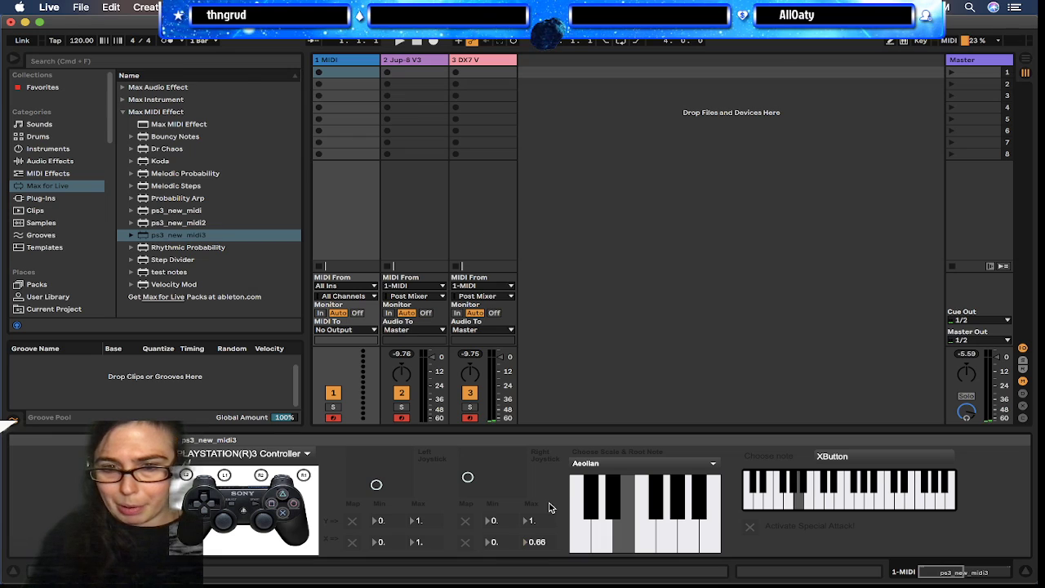
pyautogui.hscroll(2, 550, 508)
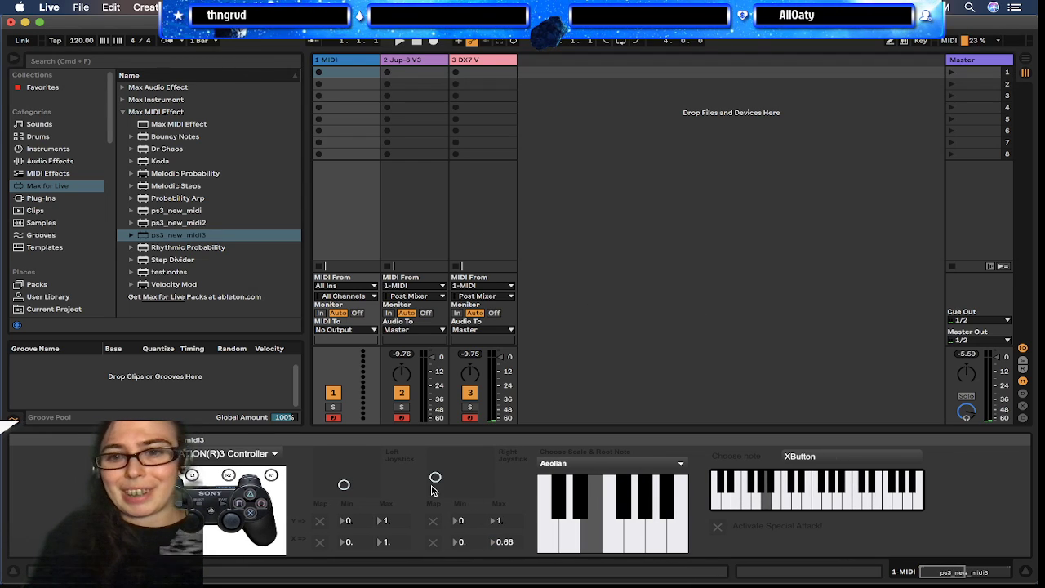
pyautogui.hscroll(-2, 433, 490)
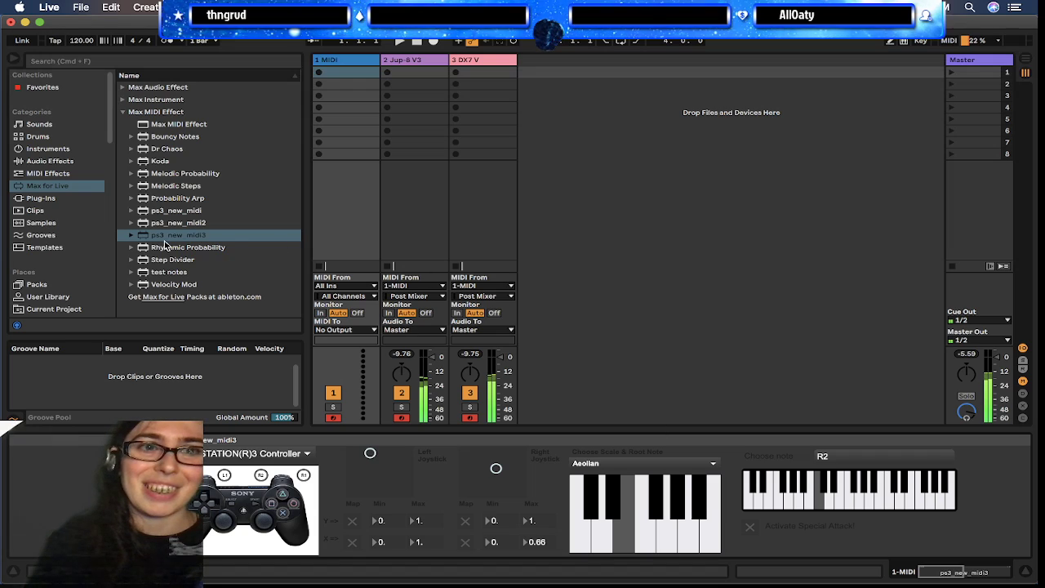
# - Add the Delay audio effect to the Jup-8 V3 track and return to the controller device on track 1
pyautogui.click(45, 162)
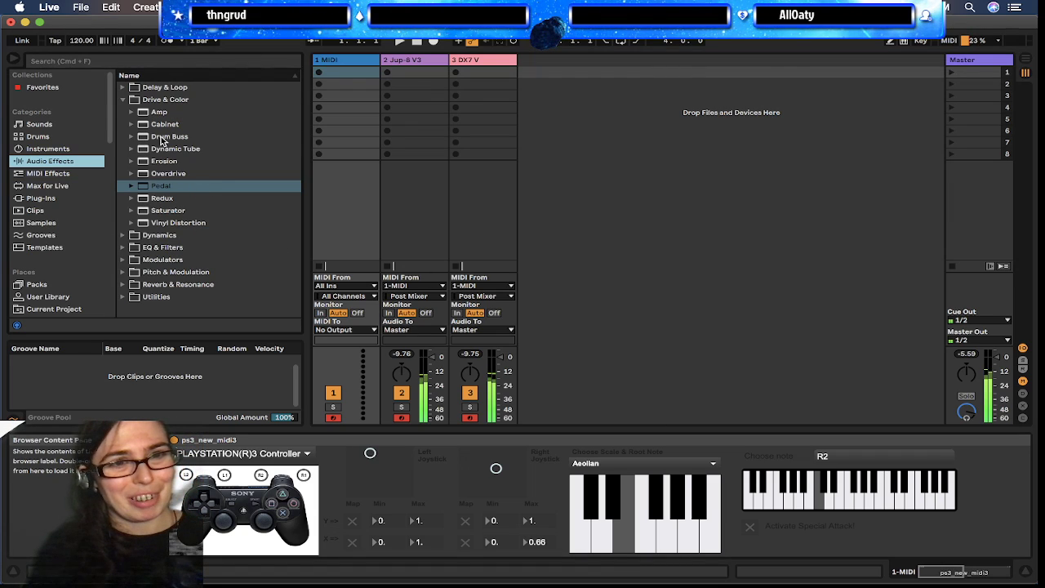
pyautogui.click(165, 87)
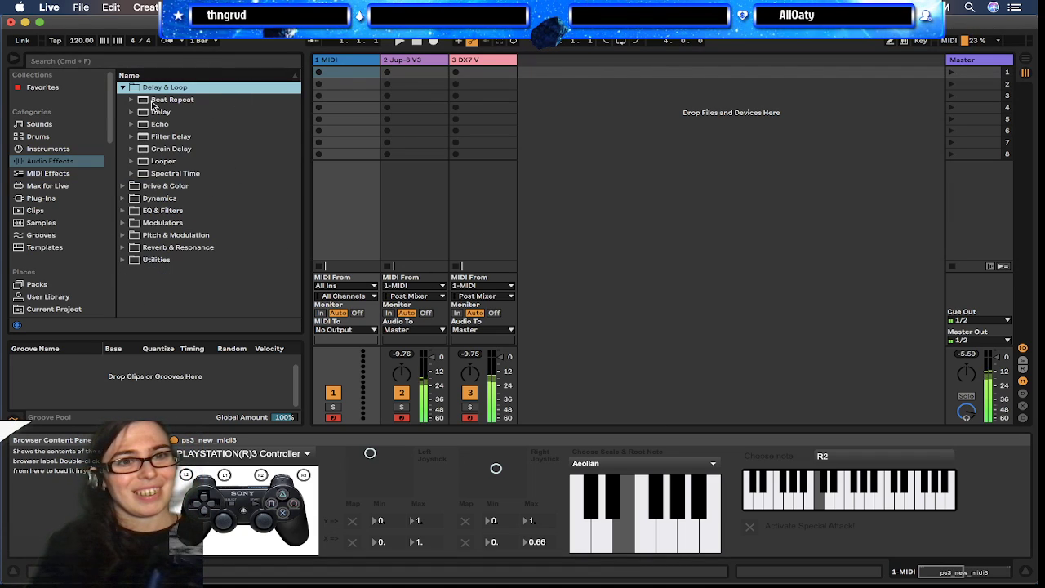
pyautogui.moveTo(156, 113); pyautogui.dragTo(428, 120)
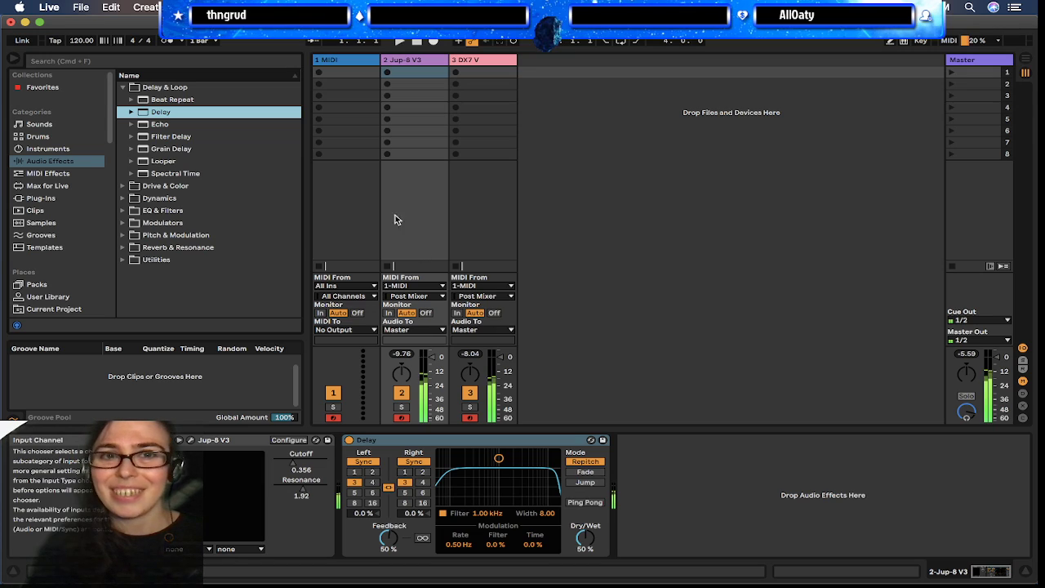
pyautogui.click(367, 66)
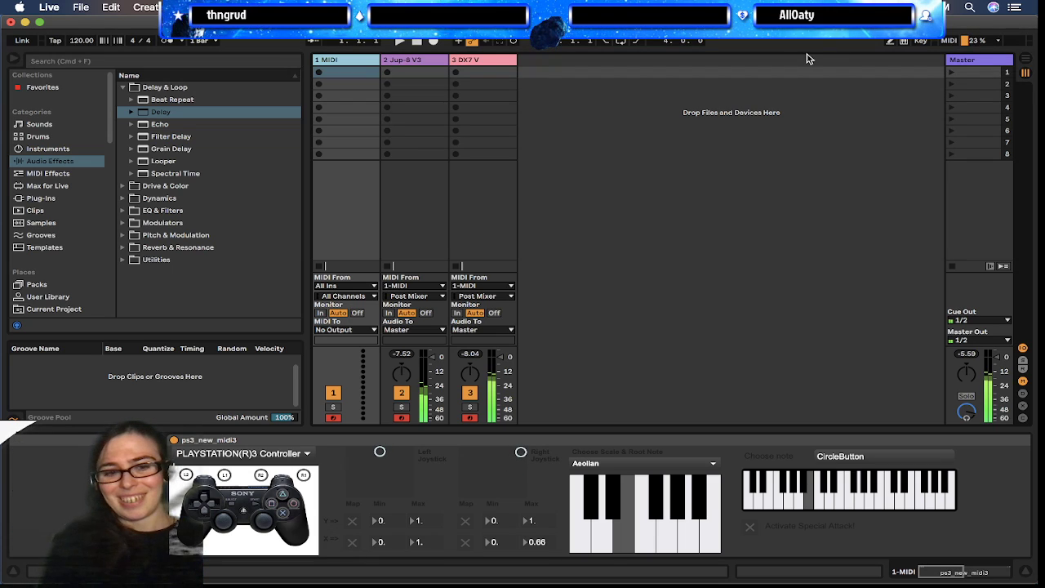
# - Switch to TextEdit and go to the end of the space synth notes
pyautogui.press('super+Tab')
pyautogui.press('super+Tab')
pyautogui.press('super+Tab')
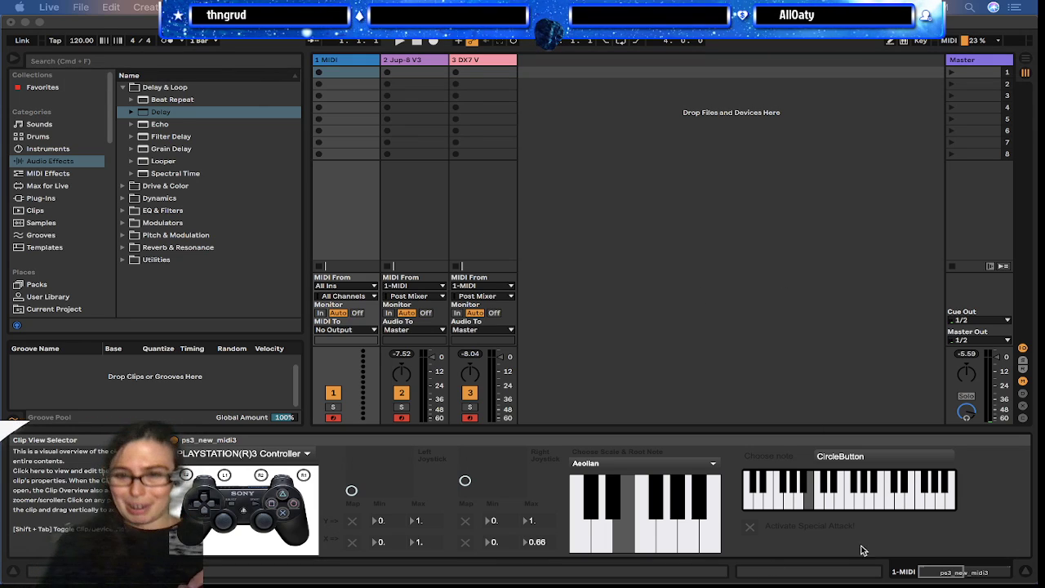
pyautogui.press('super+Tab')
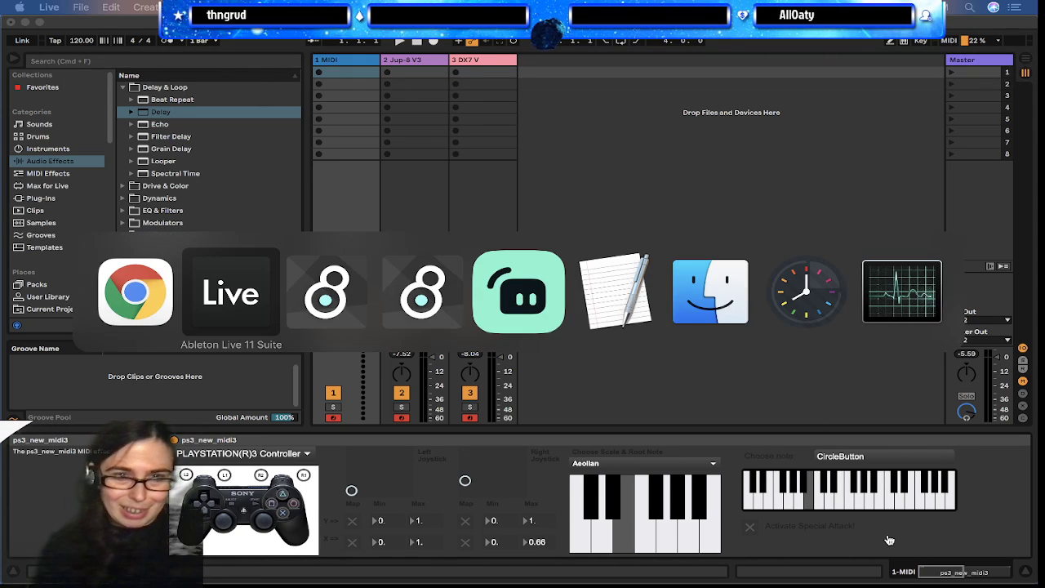
pyautogui.press('super+Tab')
pyautogui.press('super+Tab')
pyautogui.press('super+Tab')
pyautogui.press('super+Tab')
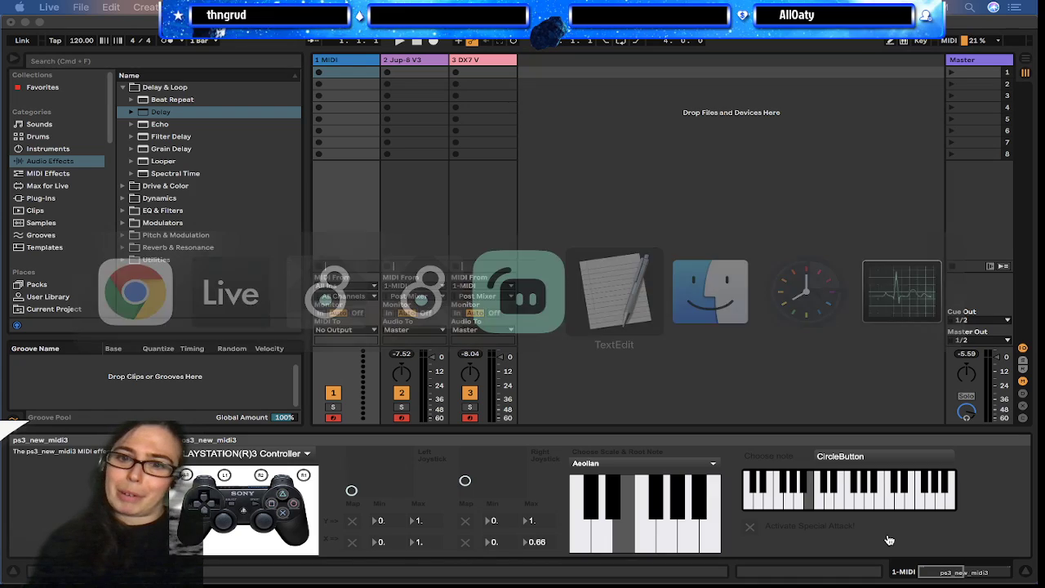
pyautogui.scroll(-15, 359, 417)
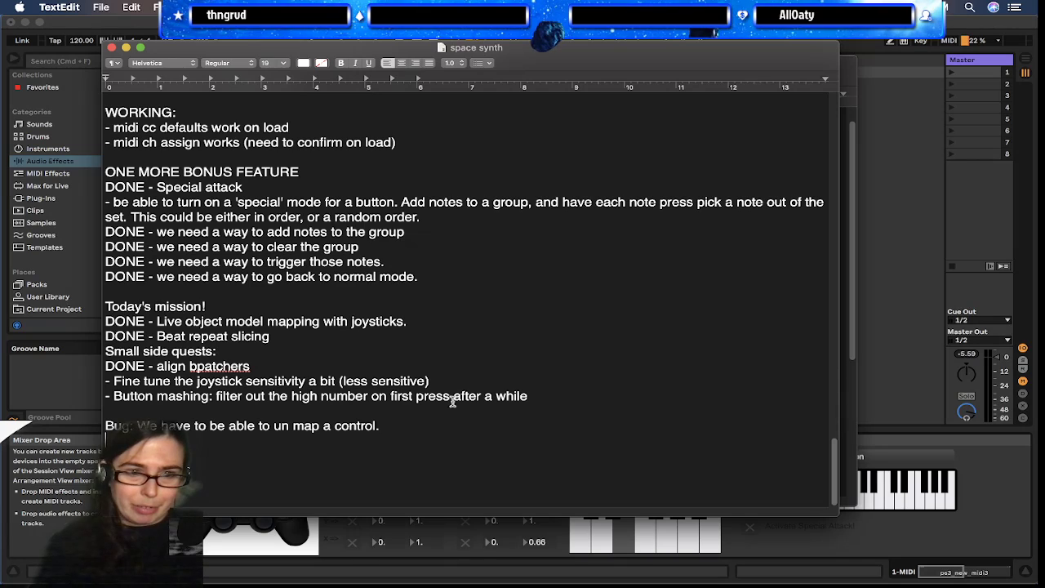
# - Add a note line about needing to figure out why the patcher for special moves is invisible
pyautogui.press('Return')
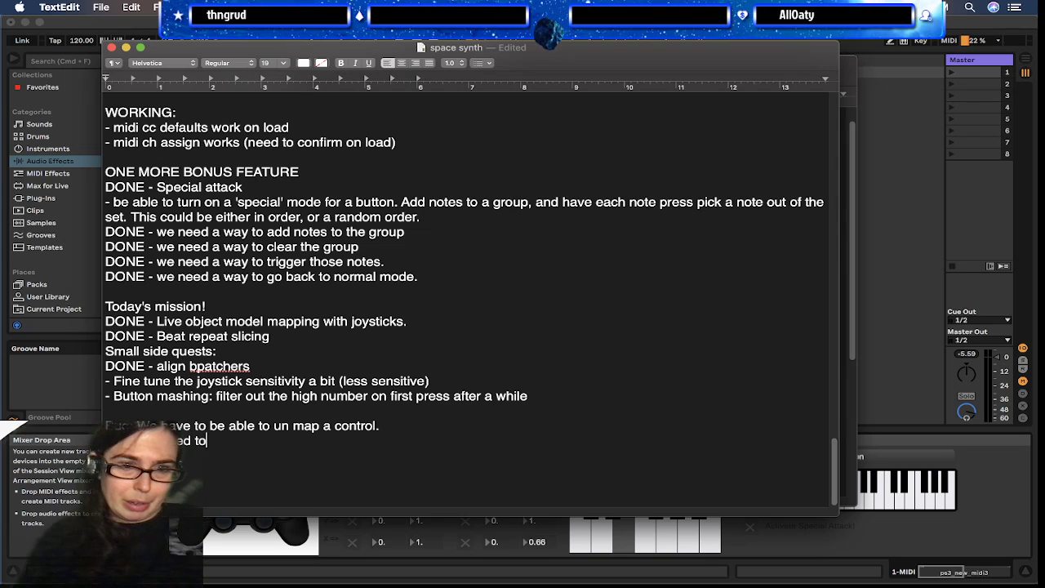
pyautogui.write('figure out why ')
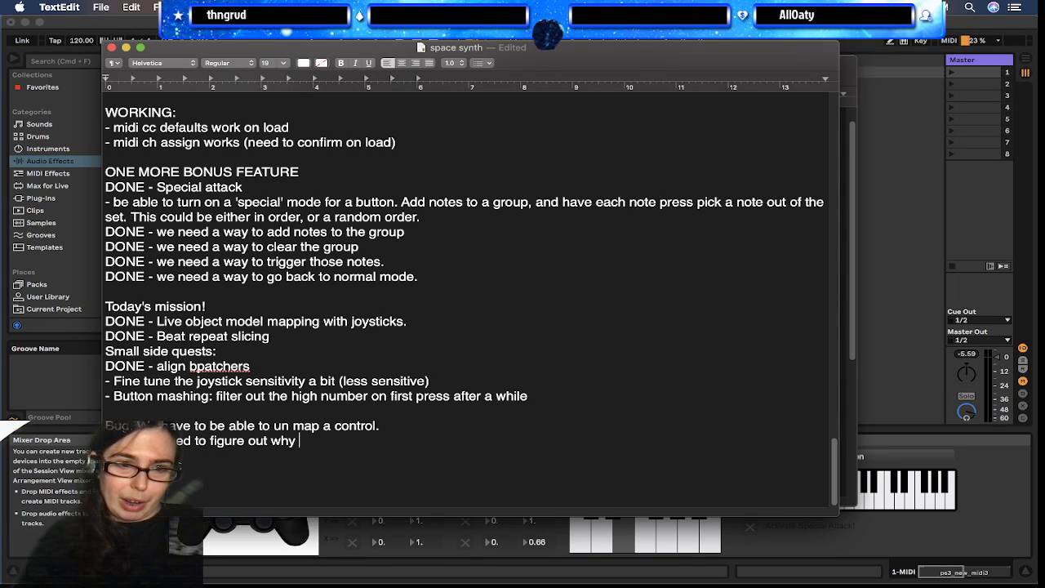
pyautogui.write('the patcher ')
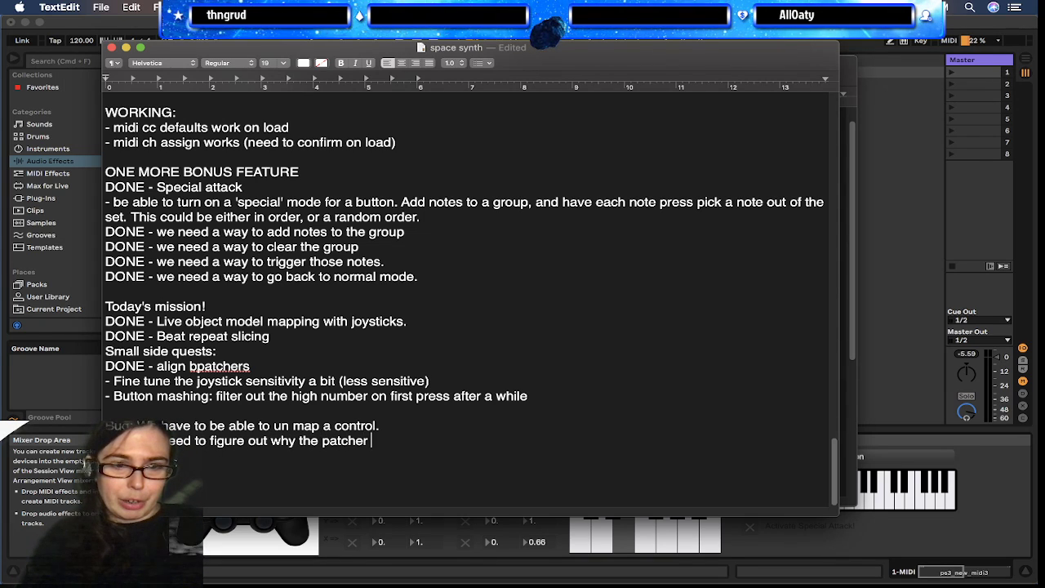
pyautogui.write('for sp')
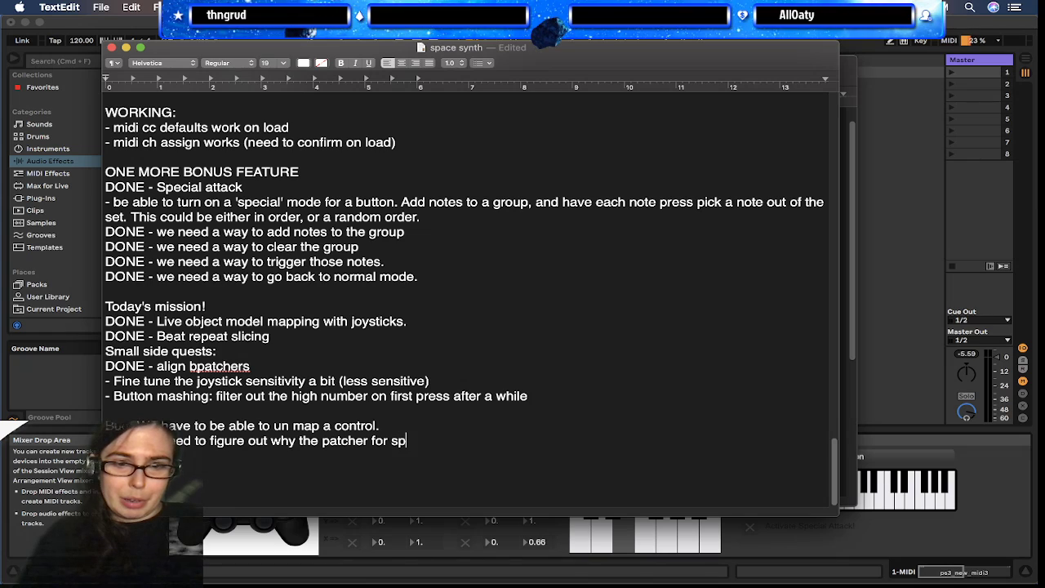
pyautogui.write('ecial moves is ')
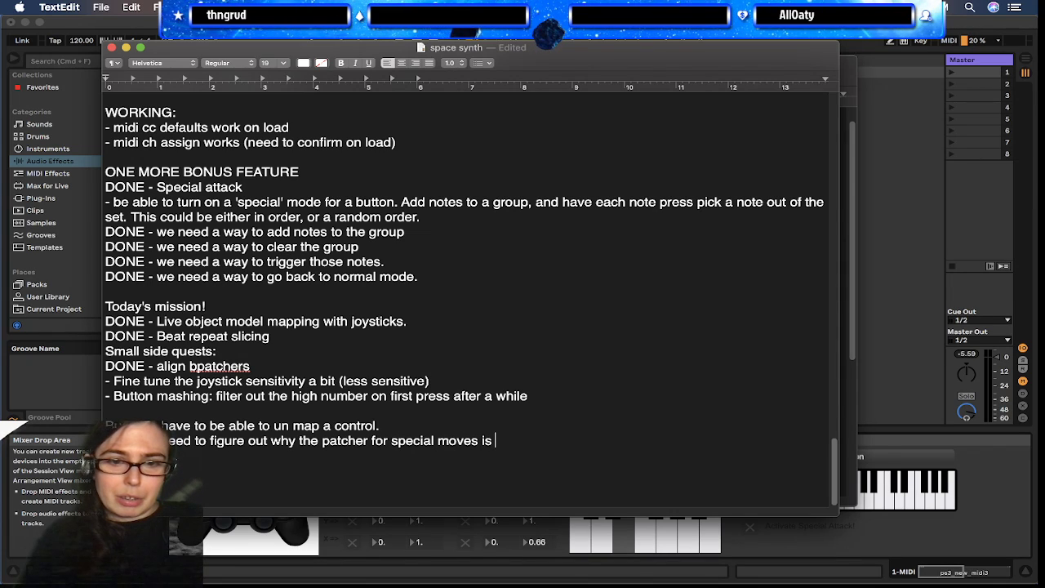
pyautogui.write('invisible.')
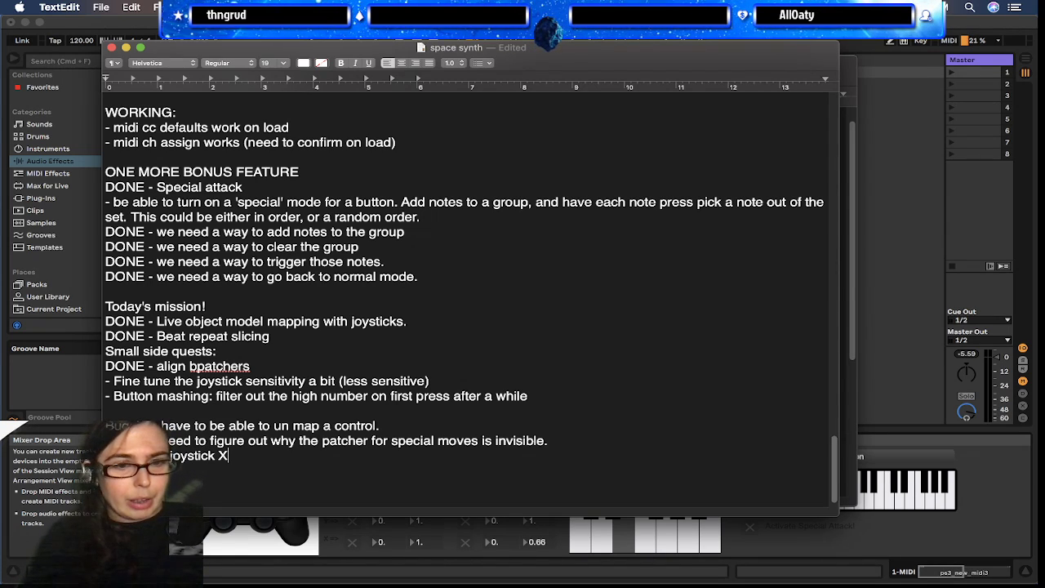
# - Write a further note line about the joystick X and Y mapping controls
pyautogui.write('and Y cont')
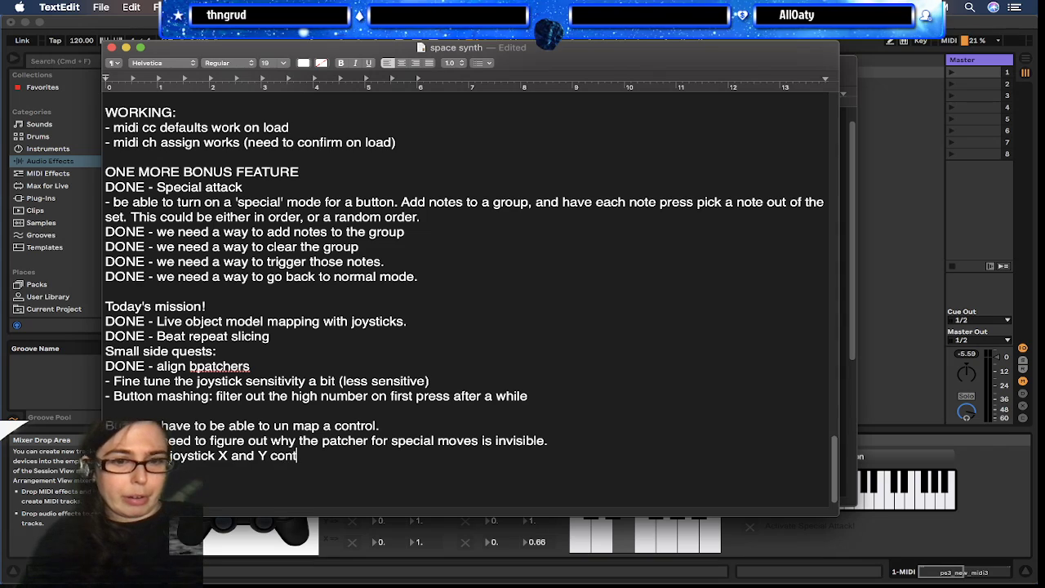
pyautogui.press('BackSpace')
pyautogui.press('BackSpace')
pyautogui.press('BackSpace')
pyautogui.press('BackSpace')
pyautogui.write('mapping ')
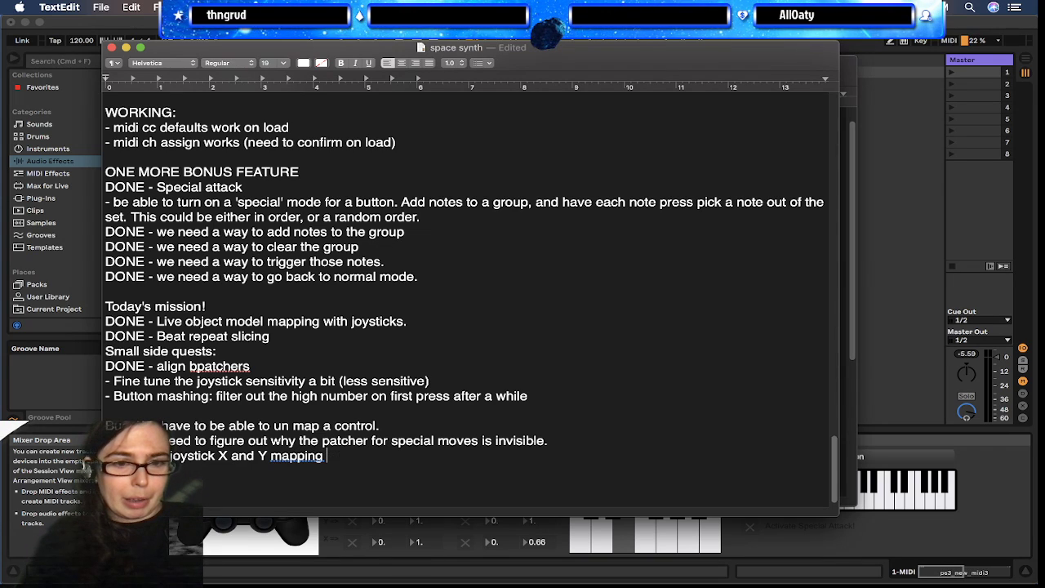
pyautogui.write('controls are')
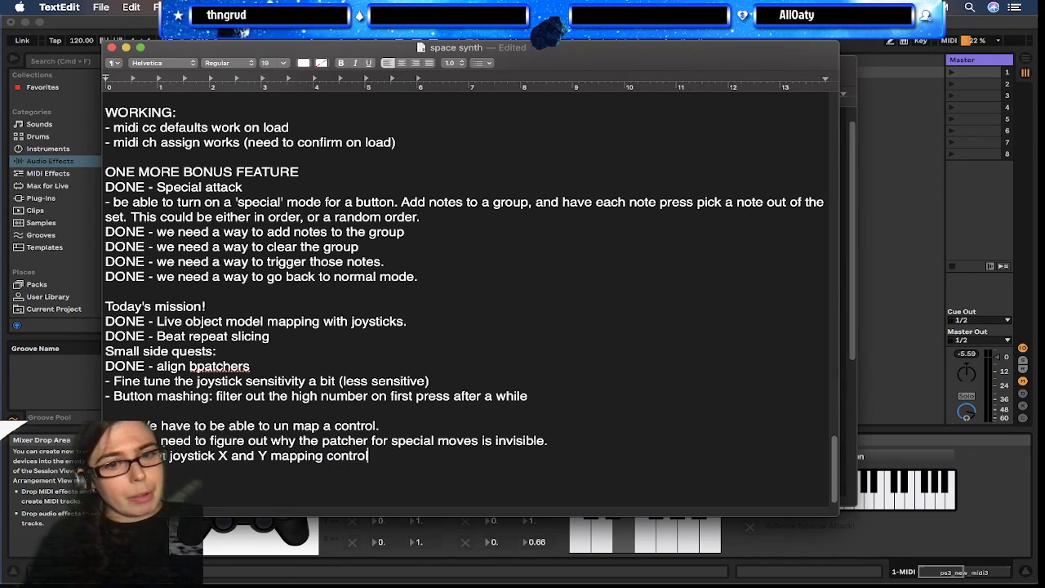